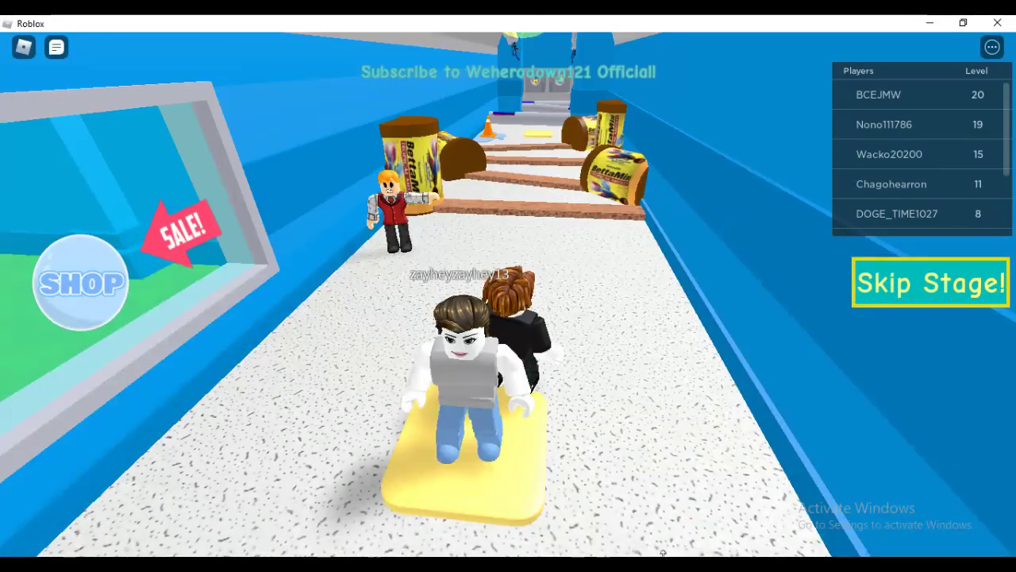
- Turn from the boarded window and run between the giant fish-food containers
key("w")
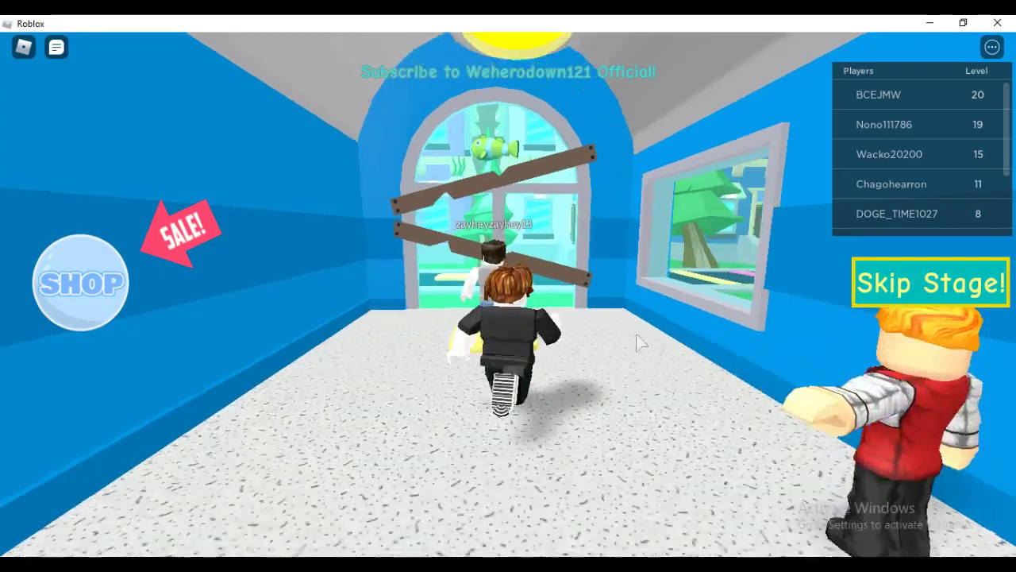
key("w")
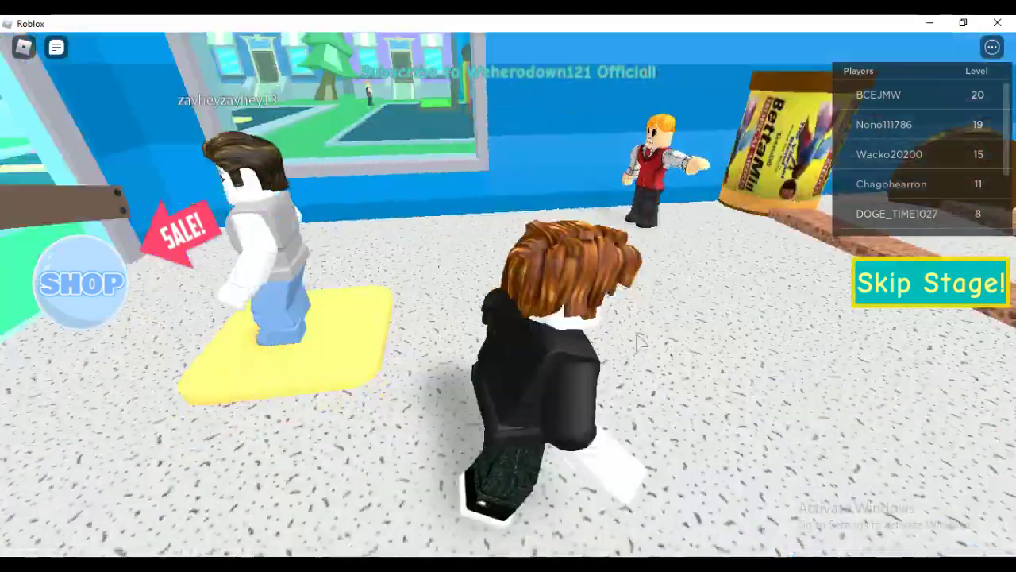
key("w")
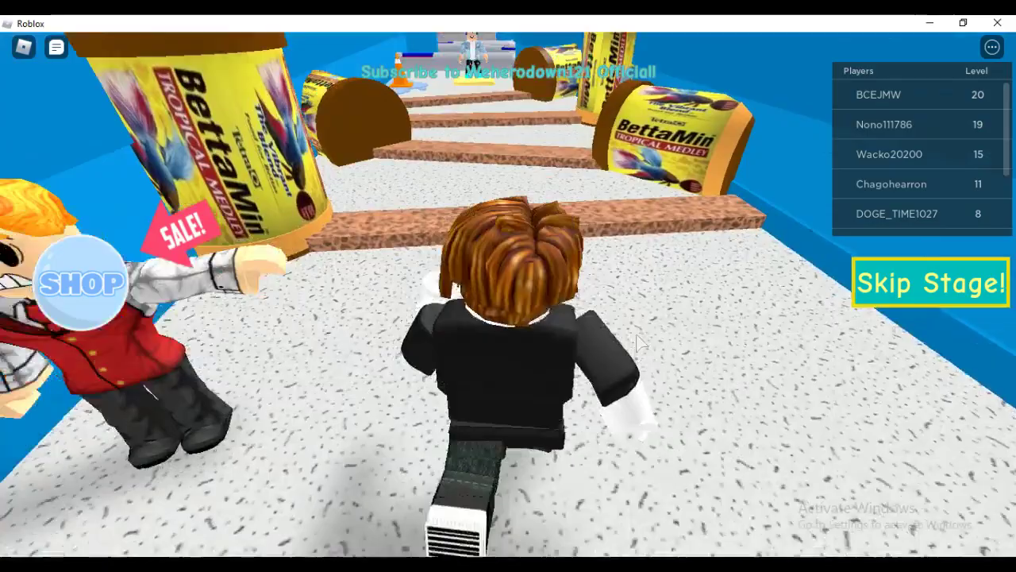
key("w")
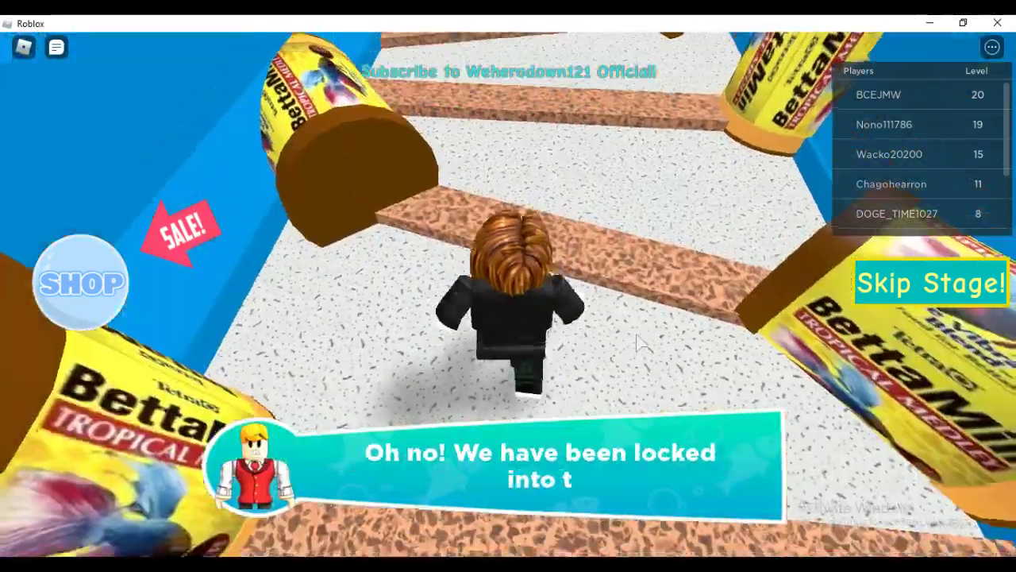
key("w")
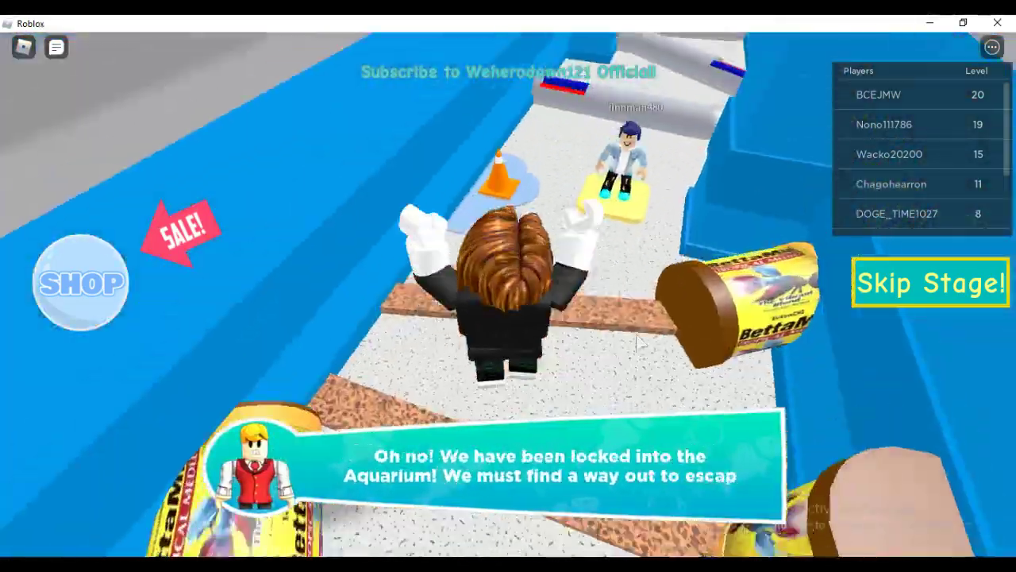
key("w")
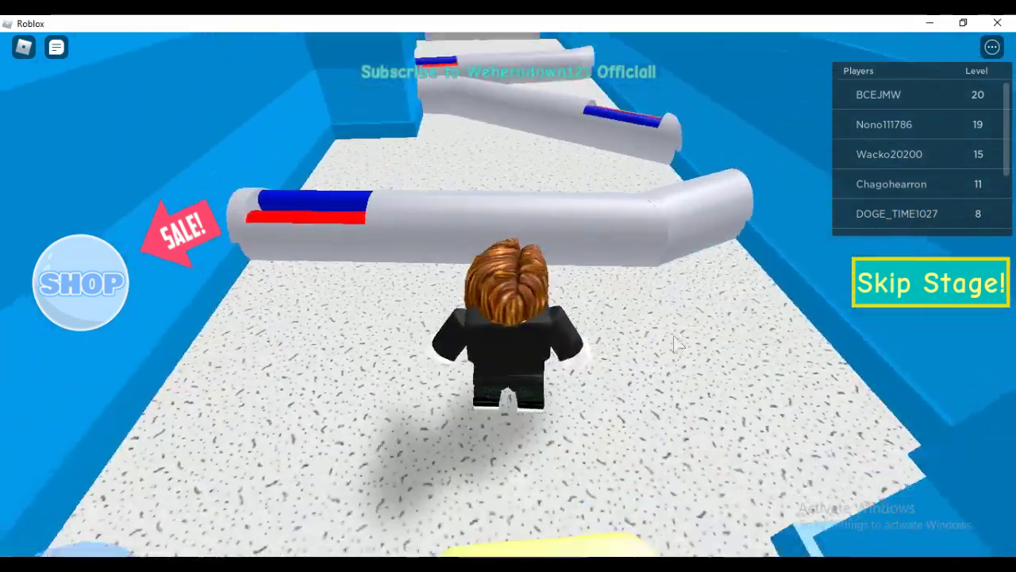
- Jump over the pipe obstacles to reach the porthole wall
key("space")
key("w")
key("space")
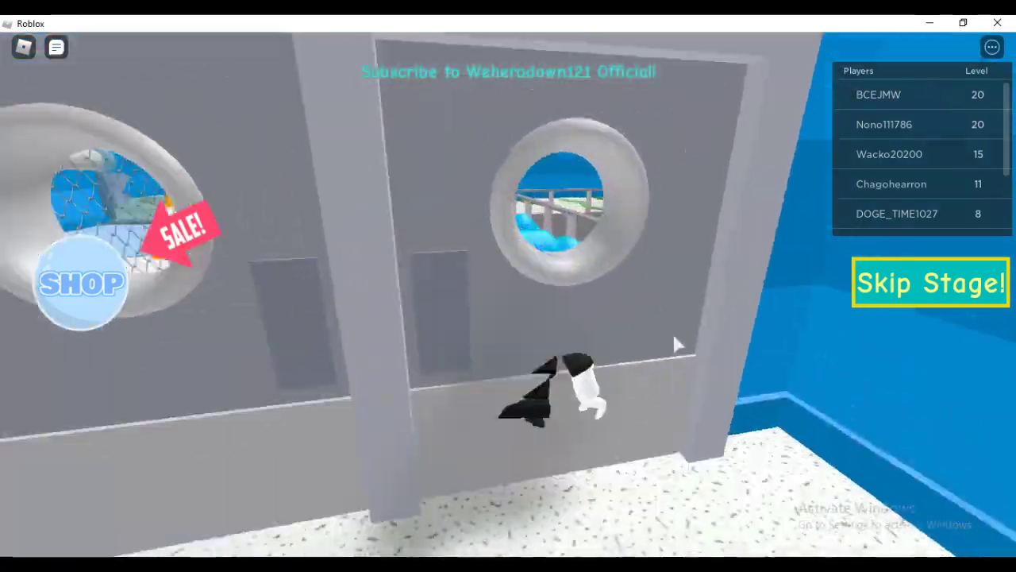
- Go through the round porthole and jump over the blue cushion barriers
key("w")
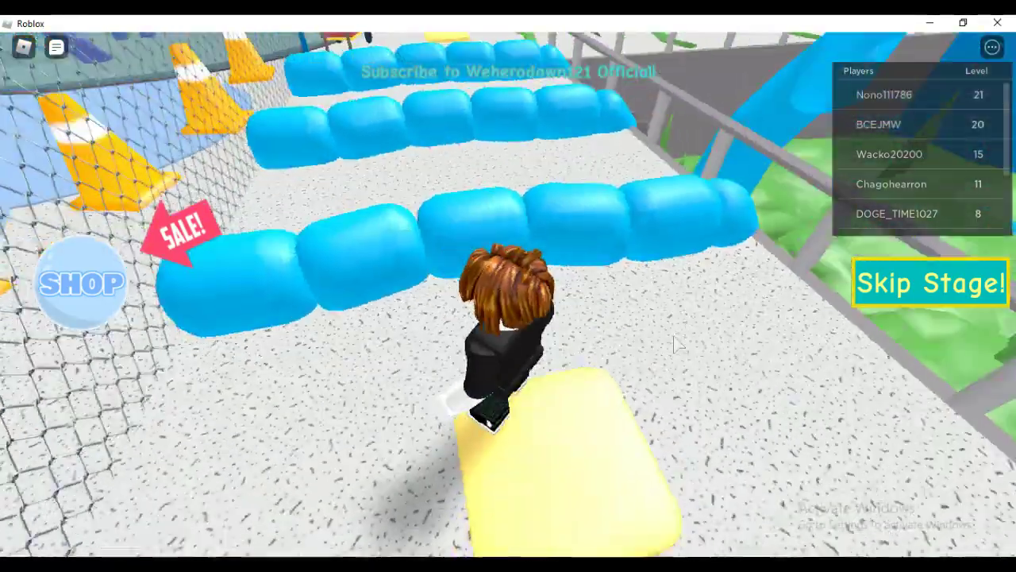
key("w")
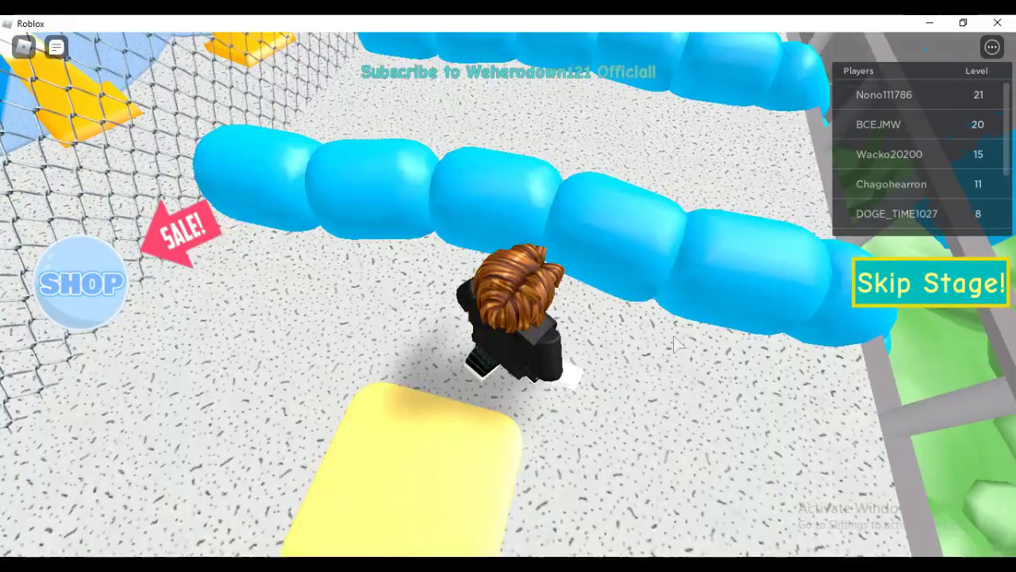
key("w")
key("space")
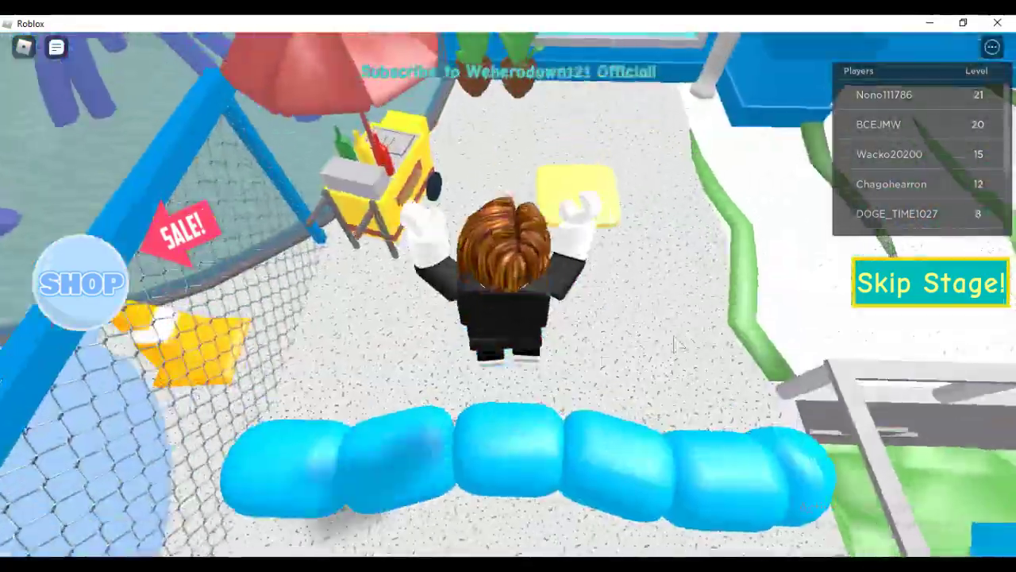
- Run and jump along the plant-lined path into the purple shelf room
key("w")
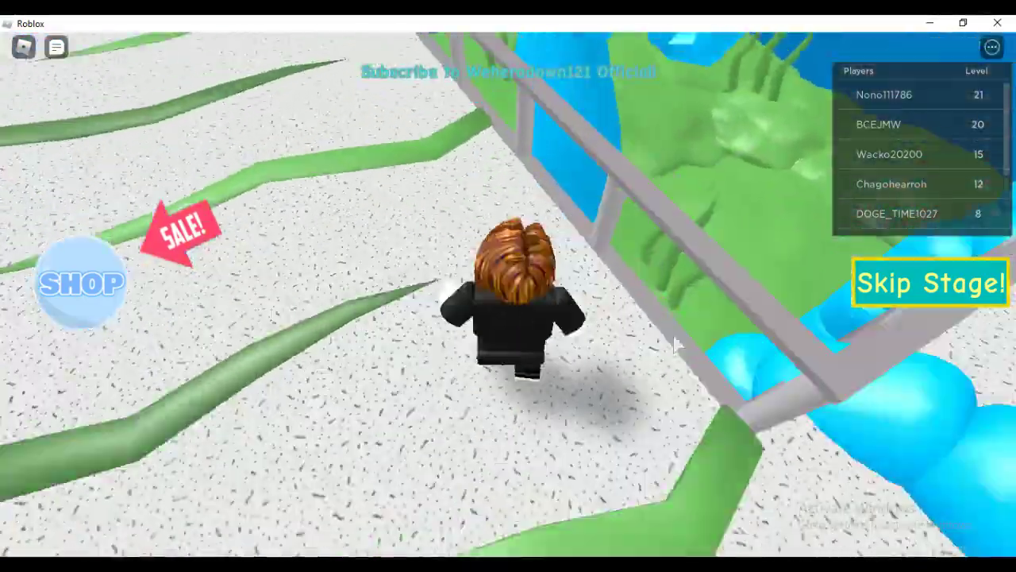
key("w")
key("space")
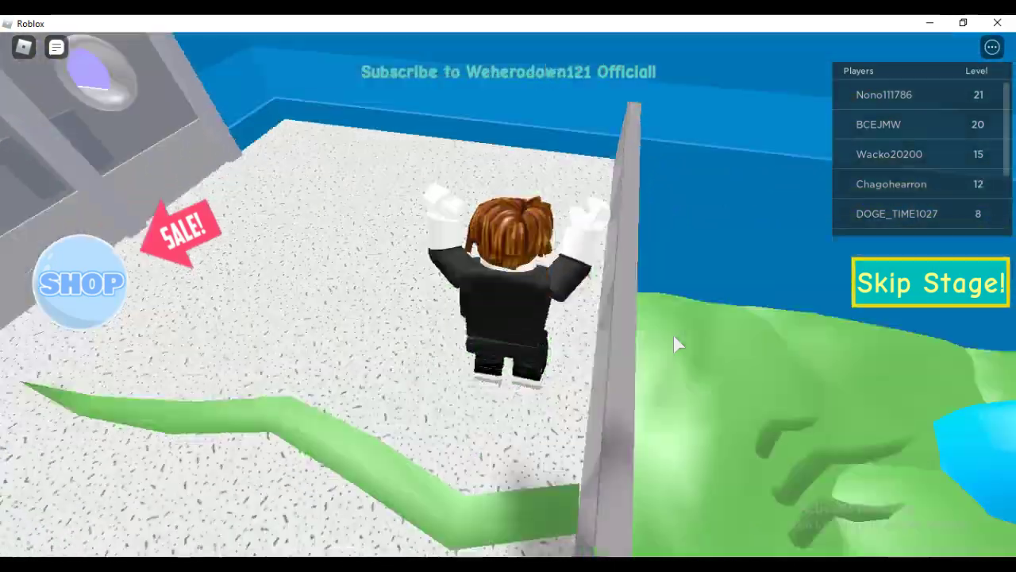
key("w")
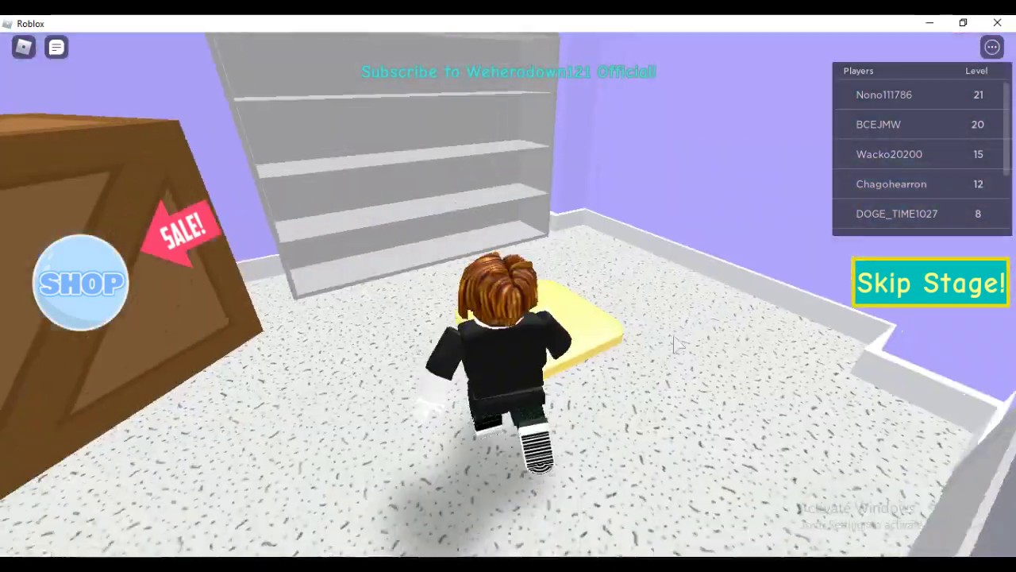
- Pass between the locked wooden doors and climb the ladder into the grey corridor
key("w")
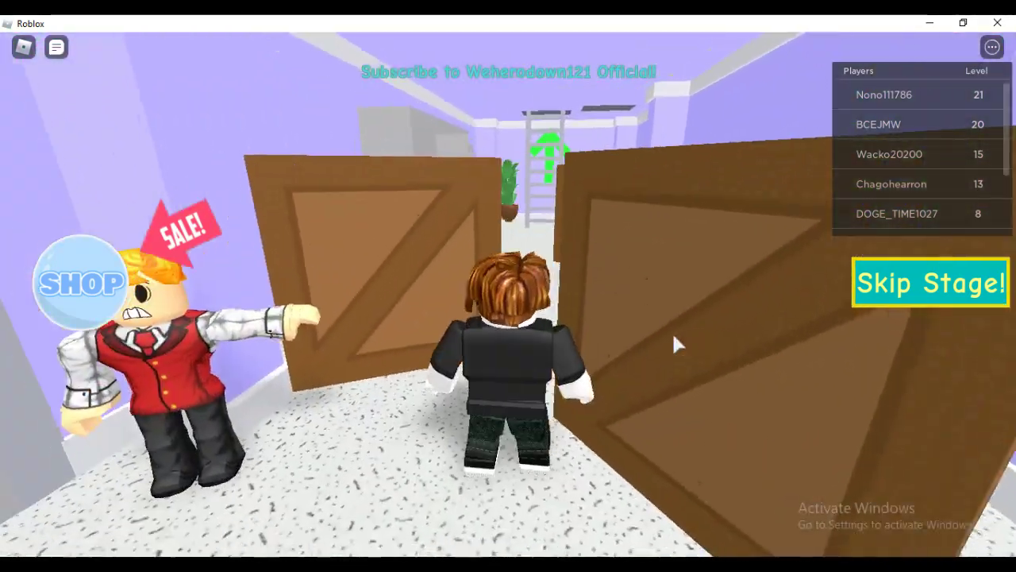
key("w")
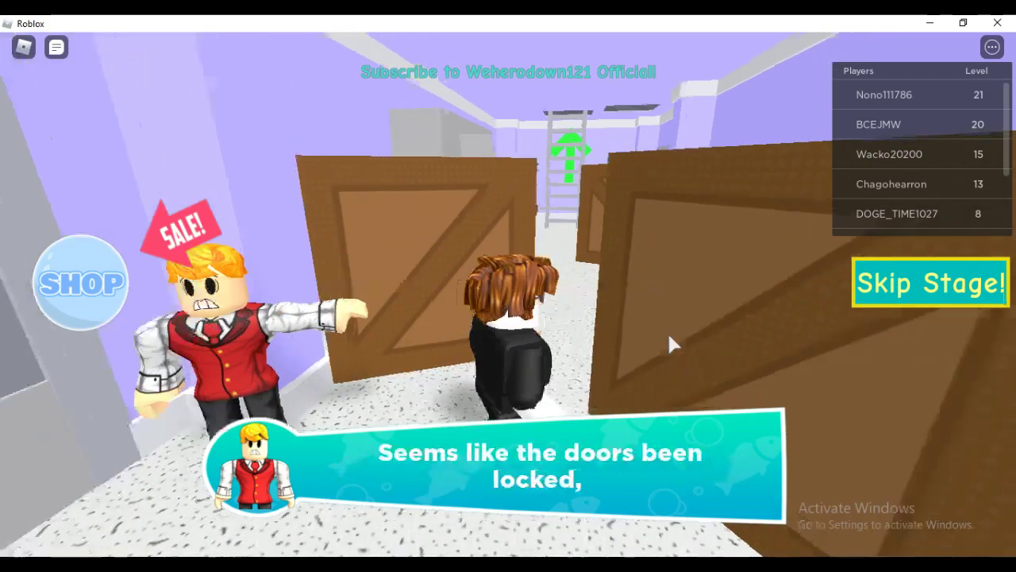
key("w")
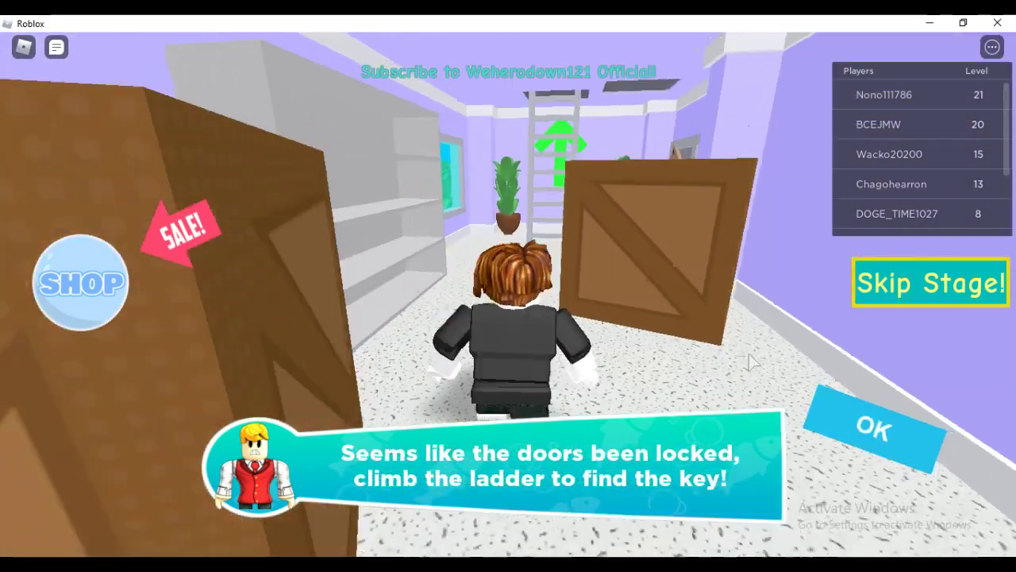
key("w")
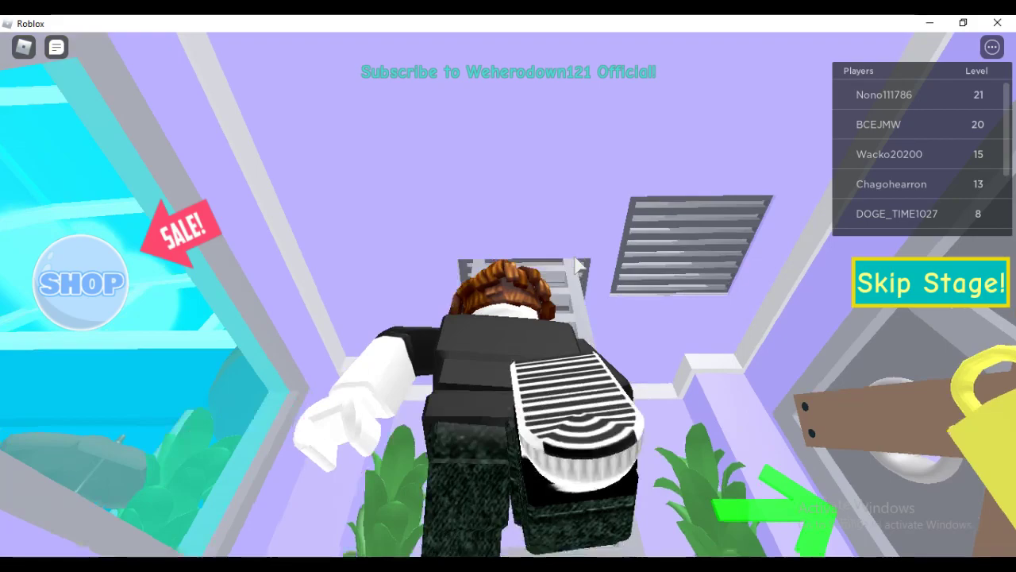
key("w")
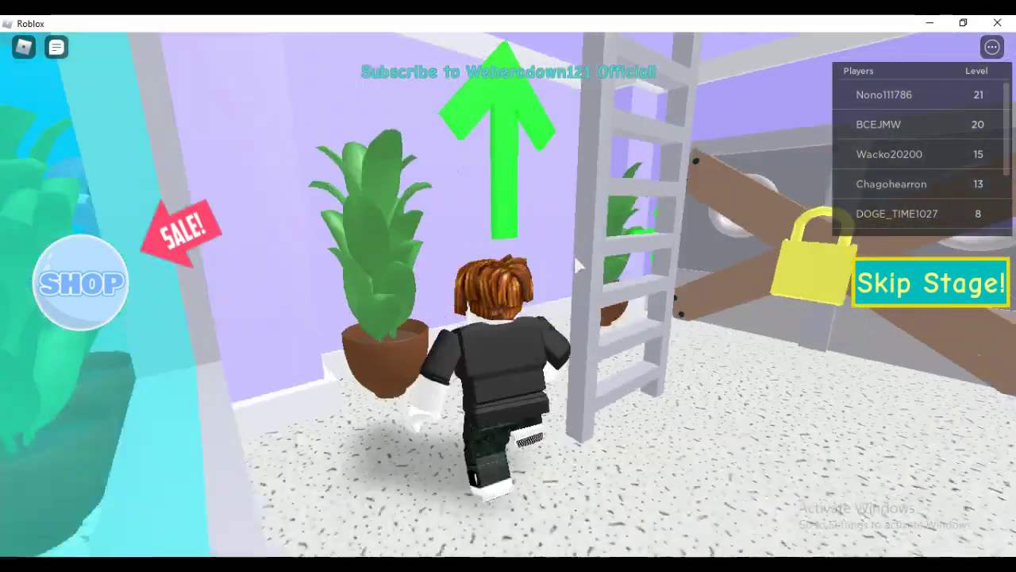
key("w")
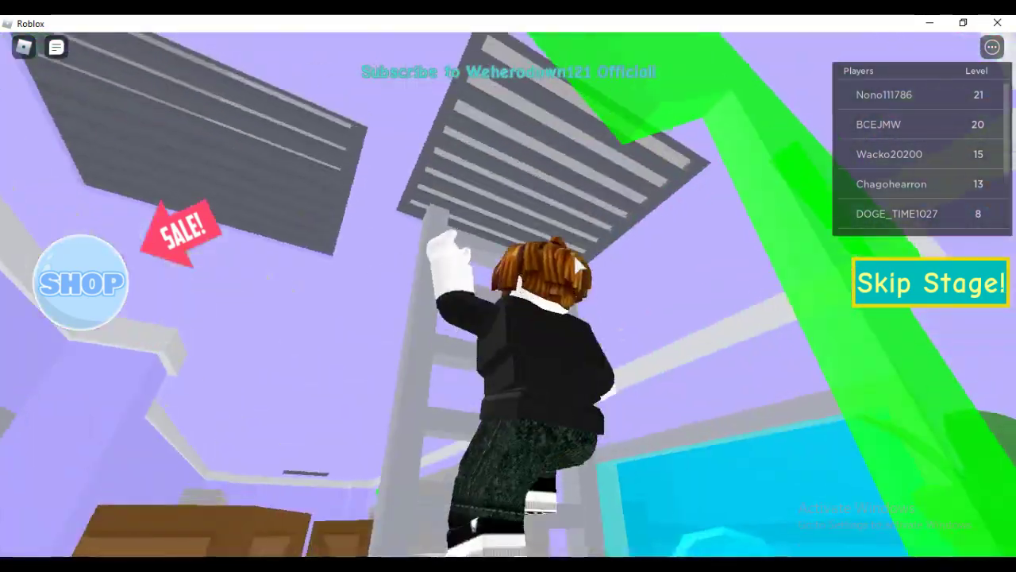
key("w")
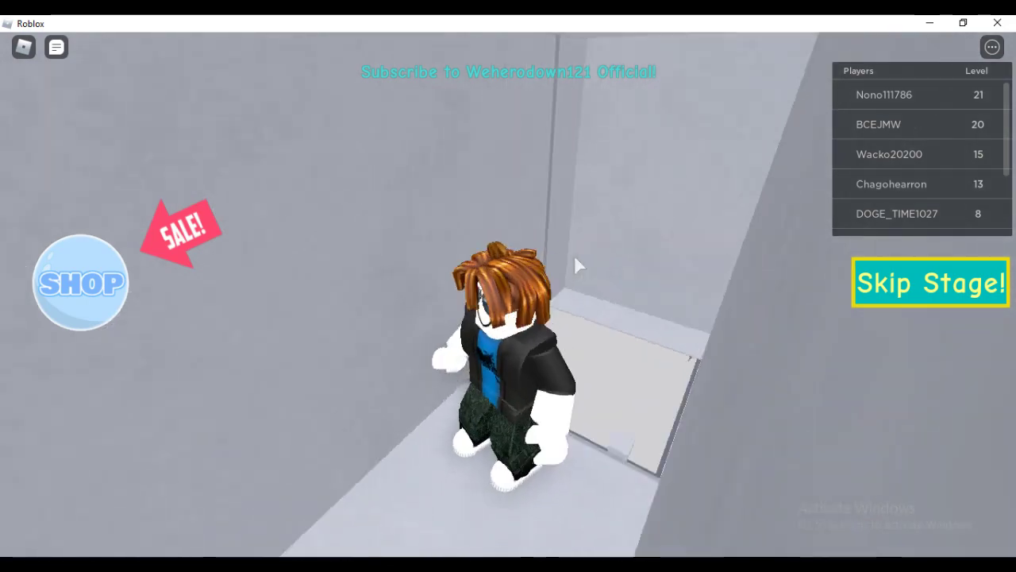
- Cross the yellow pad and jump the red bars over the water toward the yellow key
key("w")
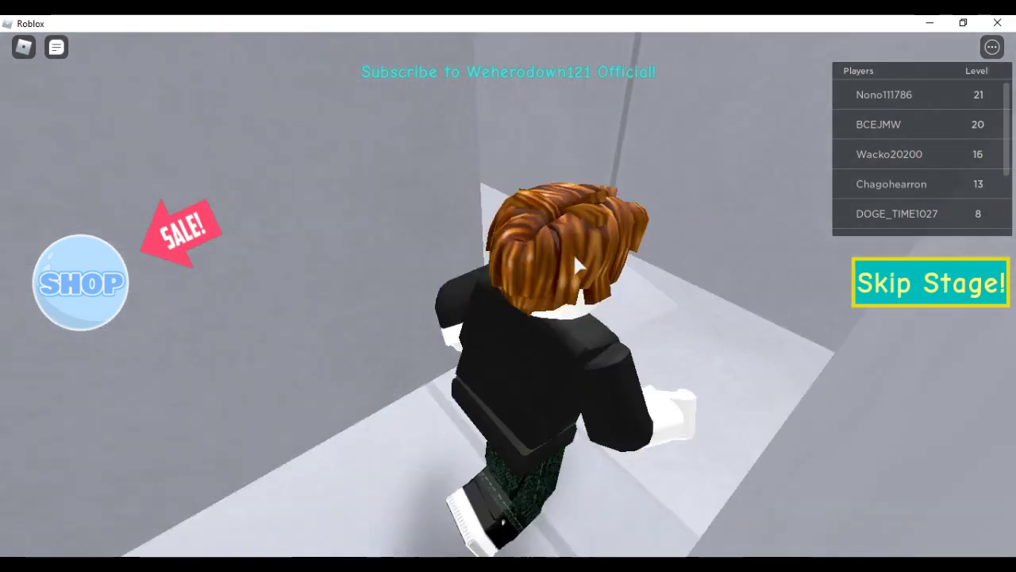
key("w")
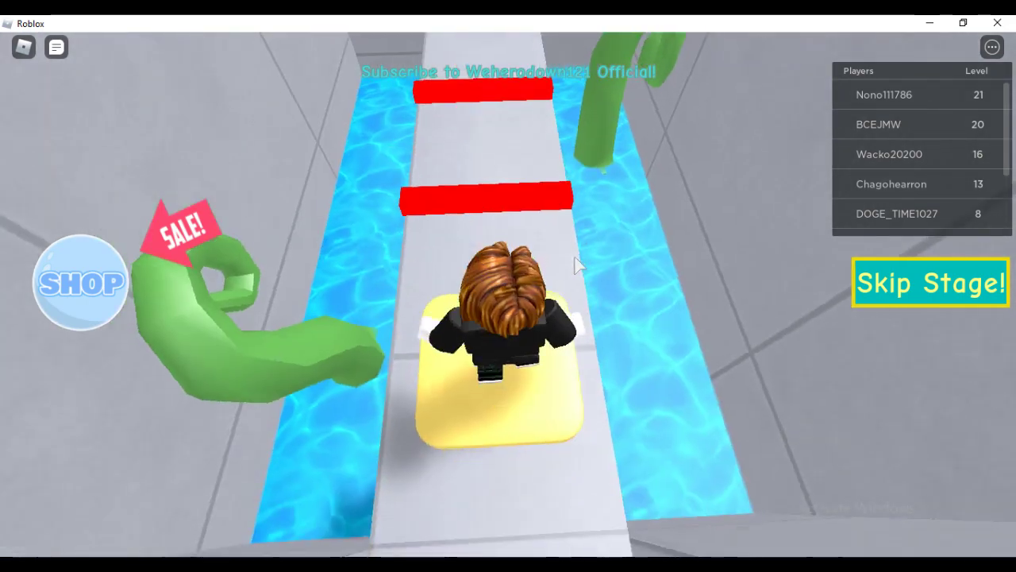
key("w")
key("space")
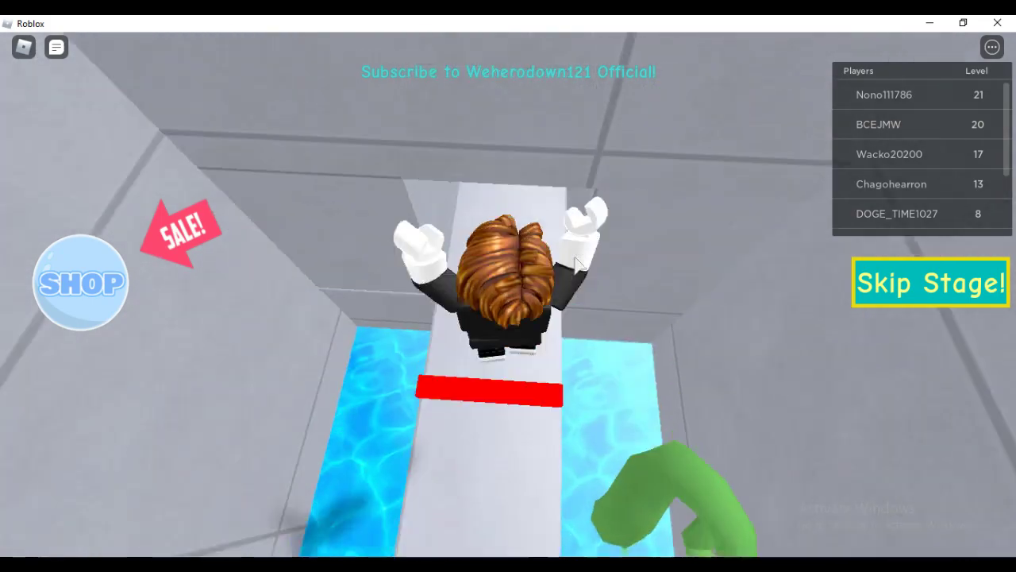
key("w")
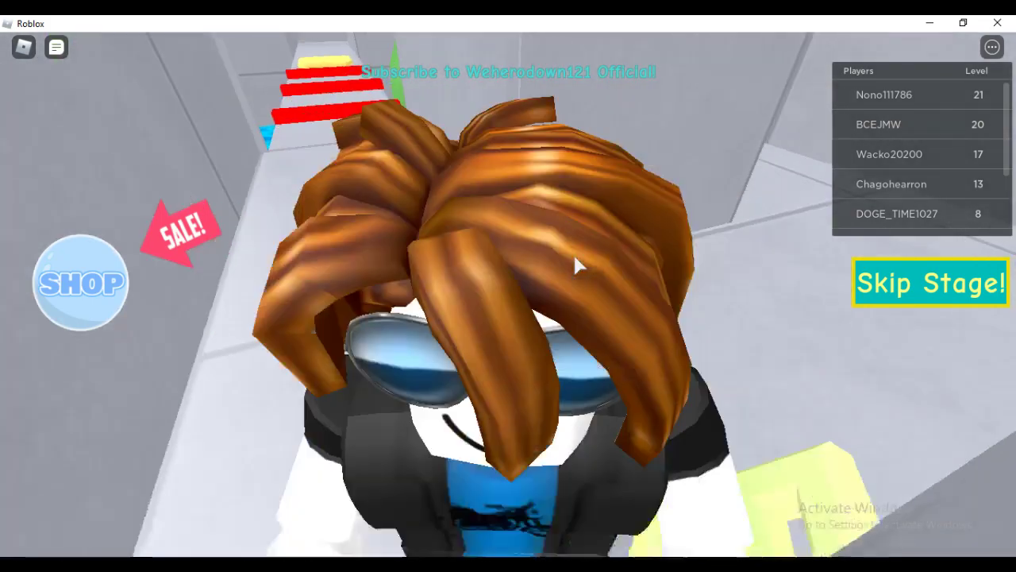
scroll(574, 254, "down", 3)
scroll(618, 358, "up", 3)
scroll(618, 358, "down", 3)
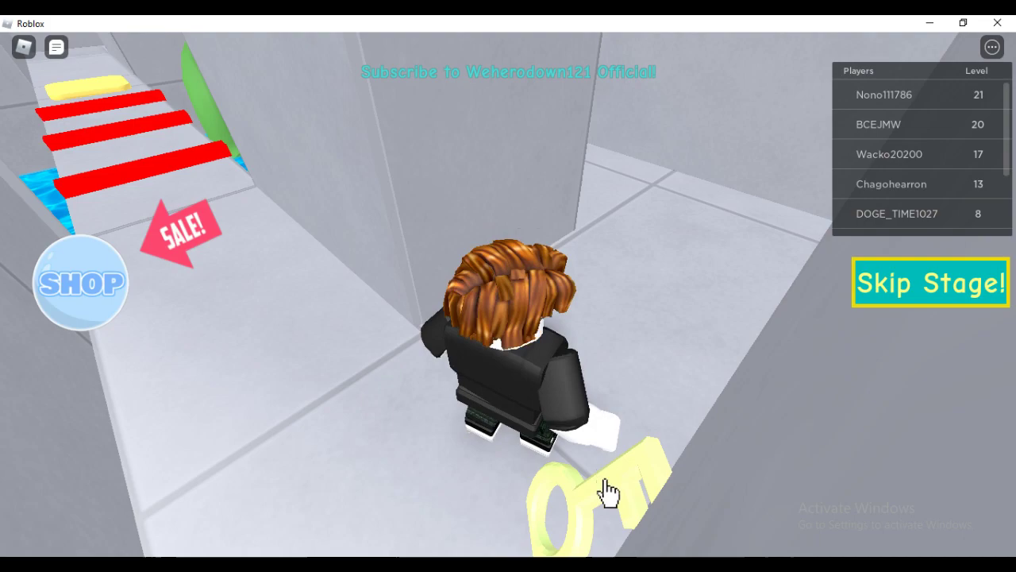
- Holding the YellowKey, jump back over the red bars onto the yellow pad
key("w")
key("space")
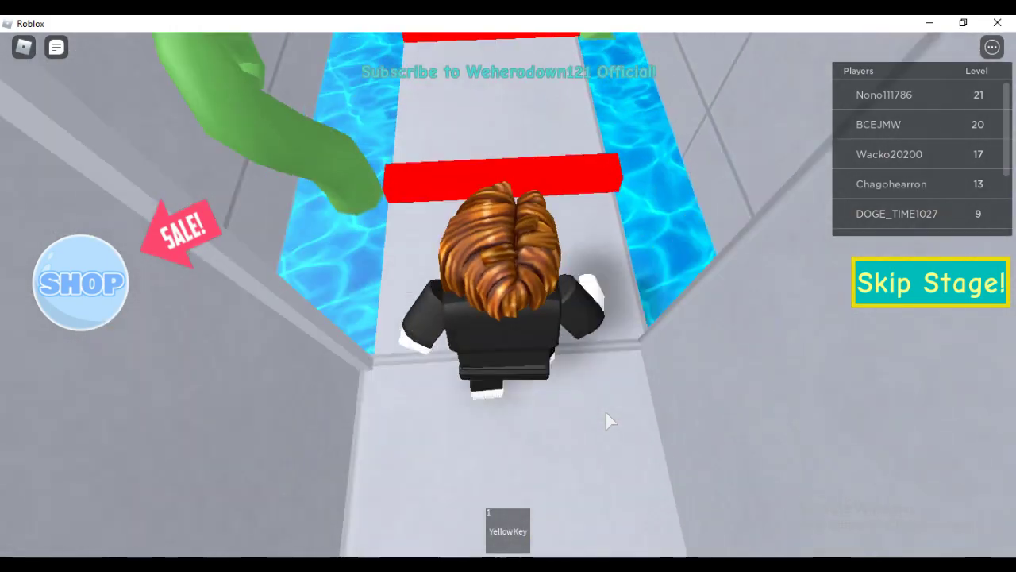
key("w")
key("space")
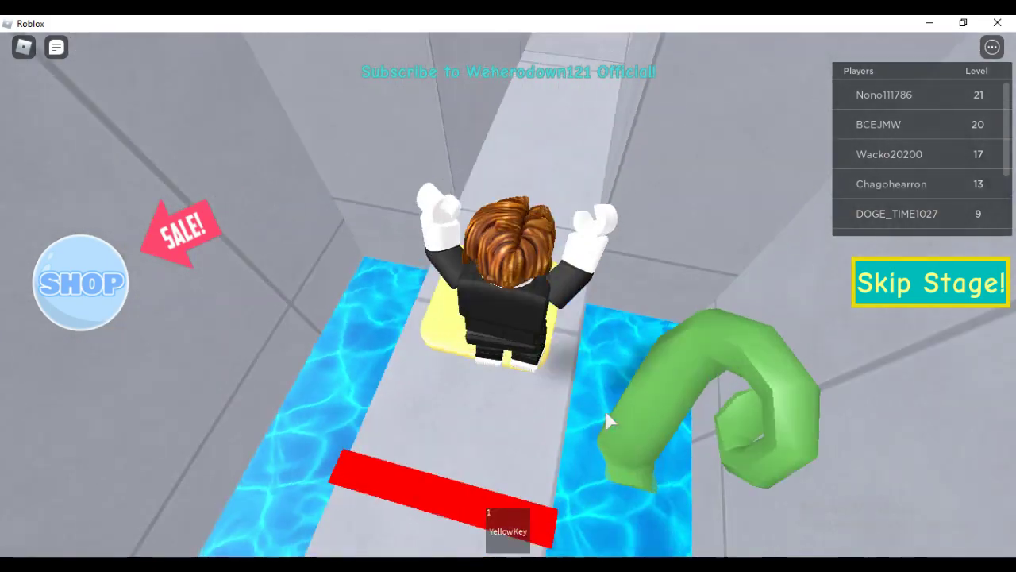
- Run down the corridor and across the room up to the yellow padlock door
key("w")
scroll(605, 410, "up", 3)
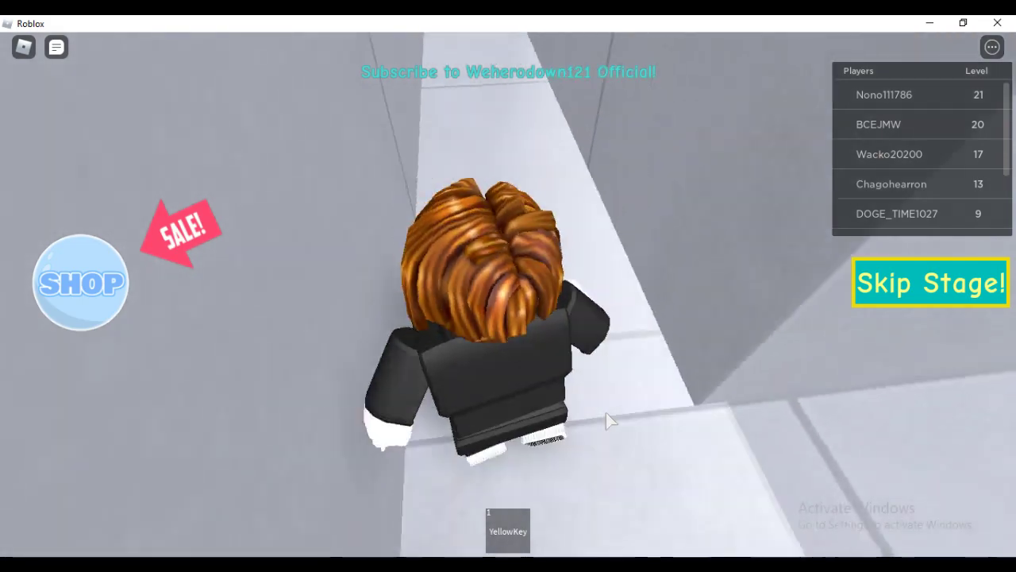
key("w")
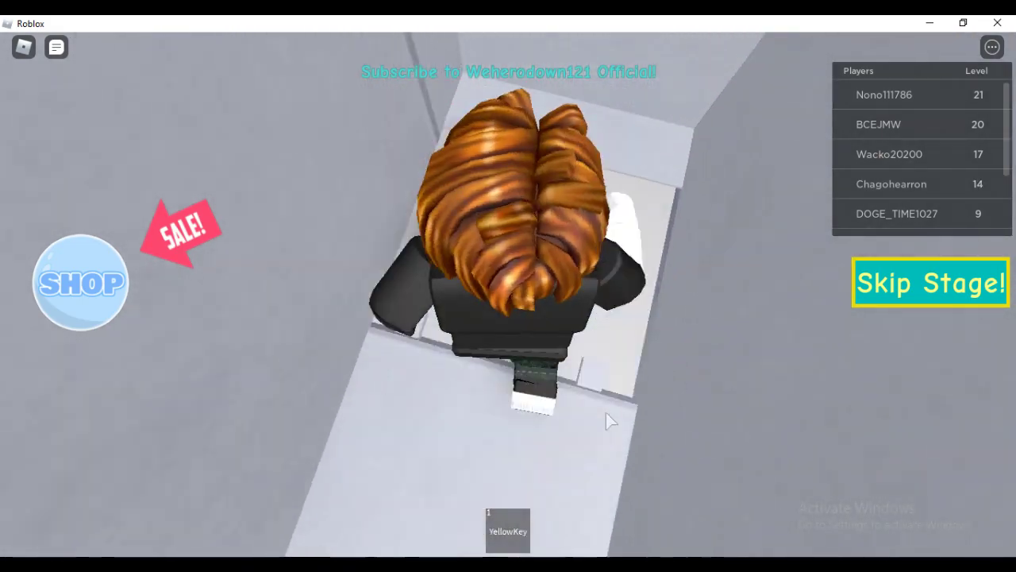
key("w")
key("w")
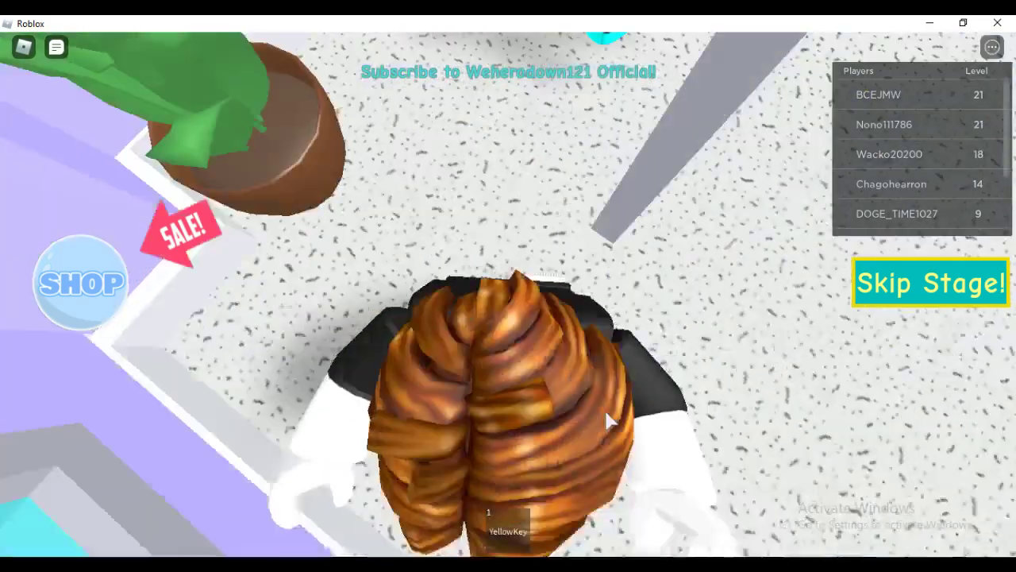
key("w")
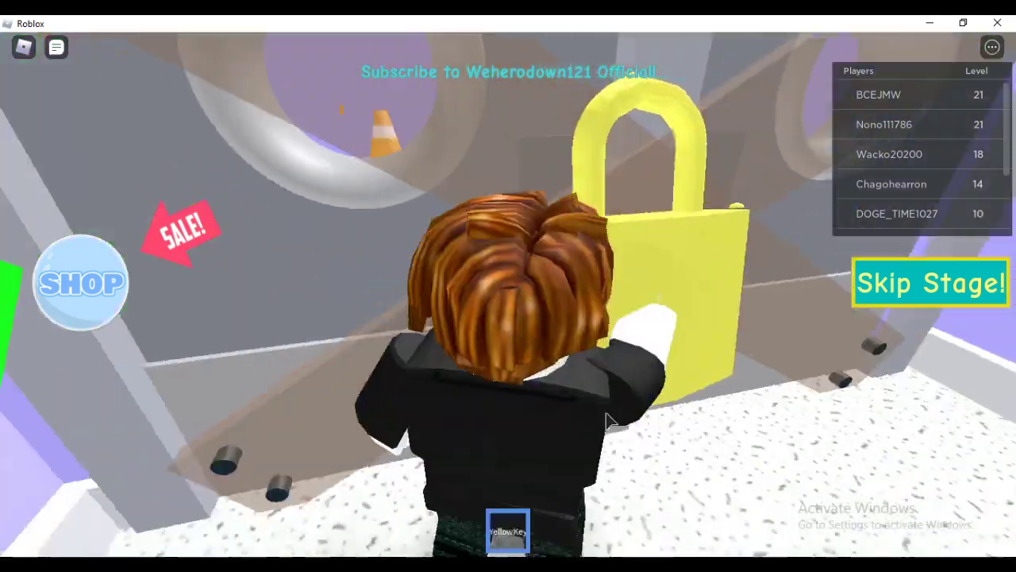
- Pass through the unlocked yellow door and jump past the cones and burgers
key("w")
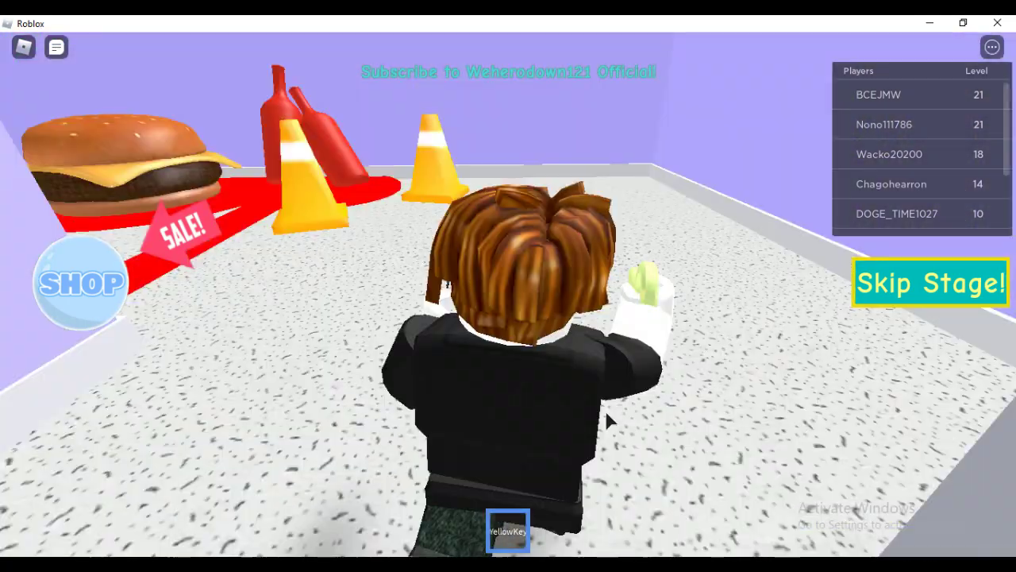
key("w")
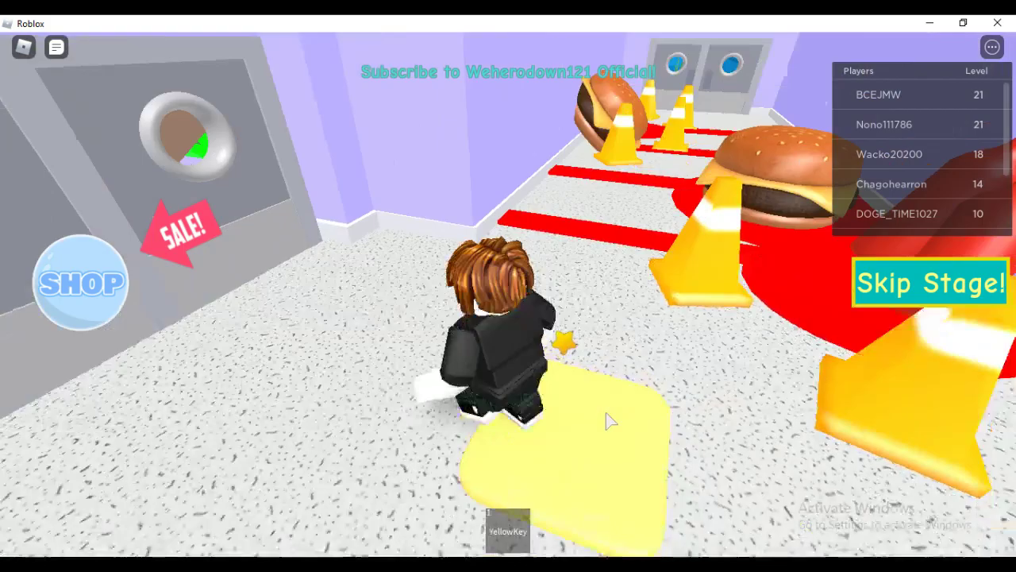
key("w")
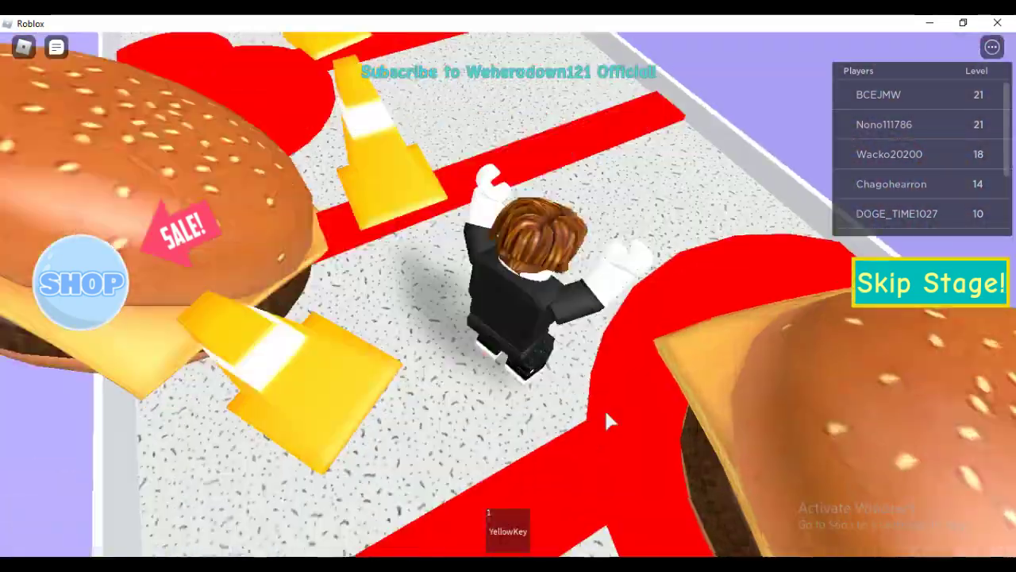
key("space")
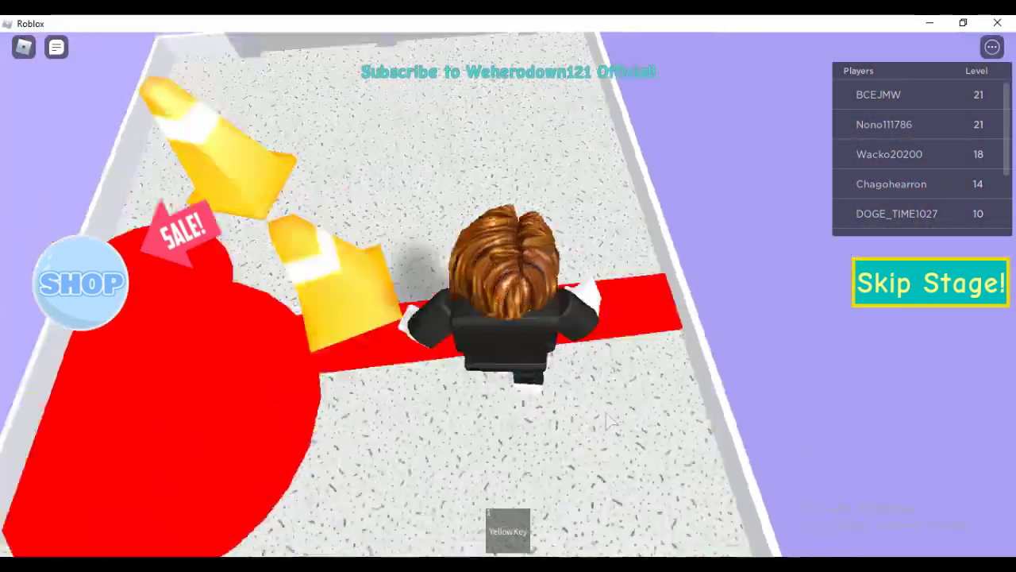
key("w")
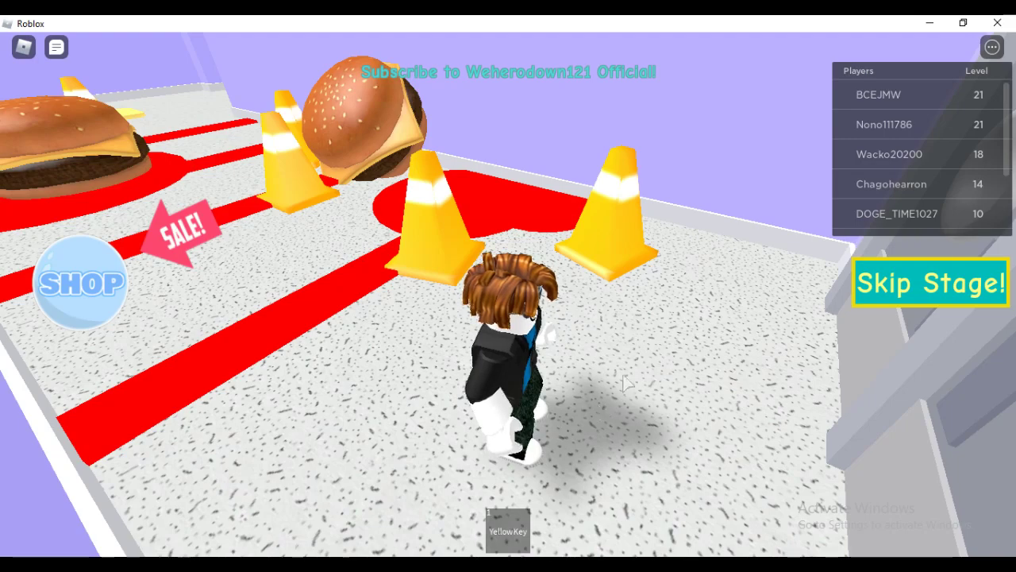
scroll(628, 384, "up", 5)
- Finish the course and go through the exit door to the water stage
key("w")
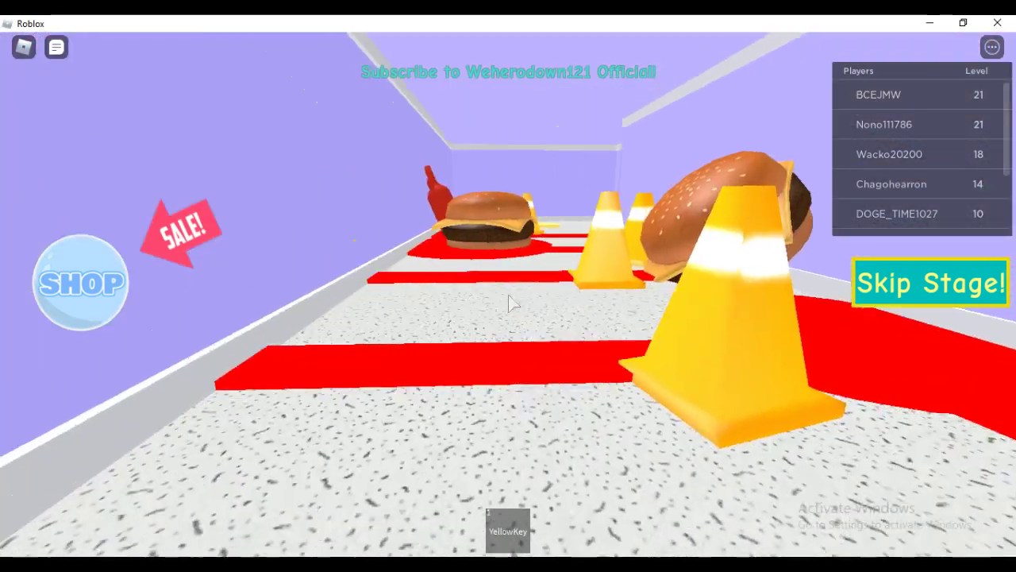
key("w")
scroll(512, 302, "down", 3)
key("w")
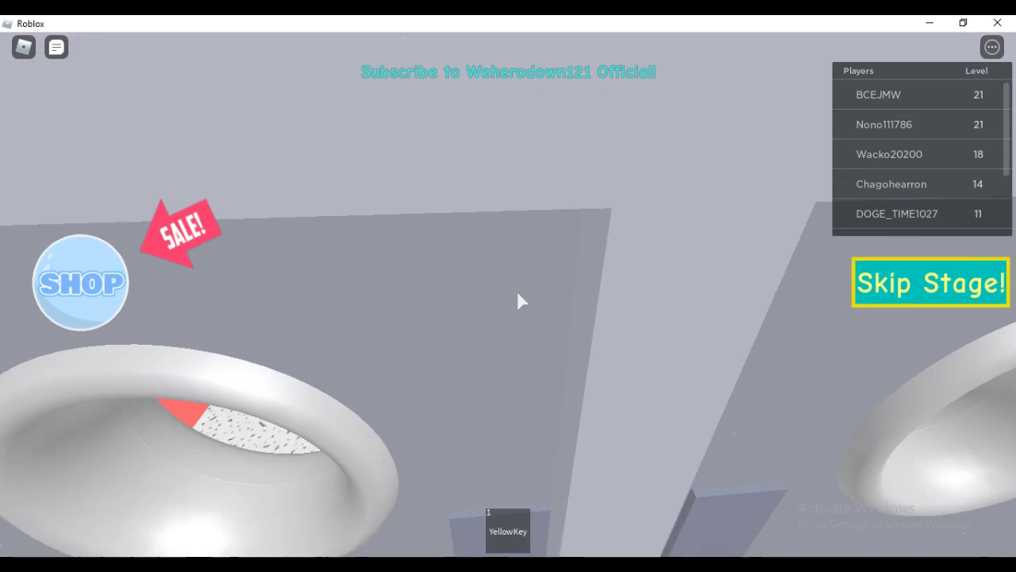
scroll(516, 290, "down", 3)
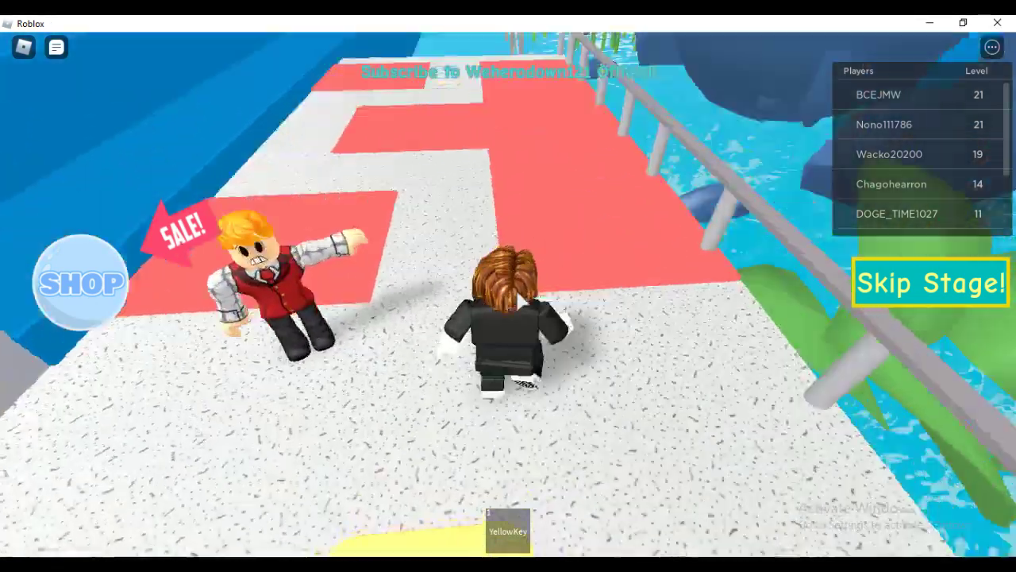
- Walk along the red path and dismiss the sea monster warning
key("w")
key("w")
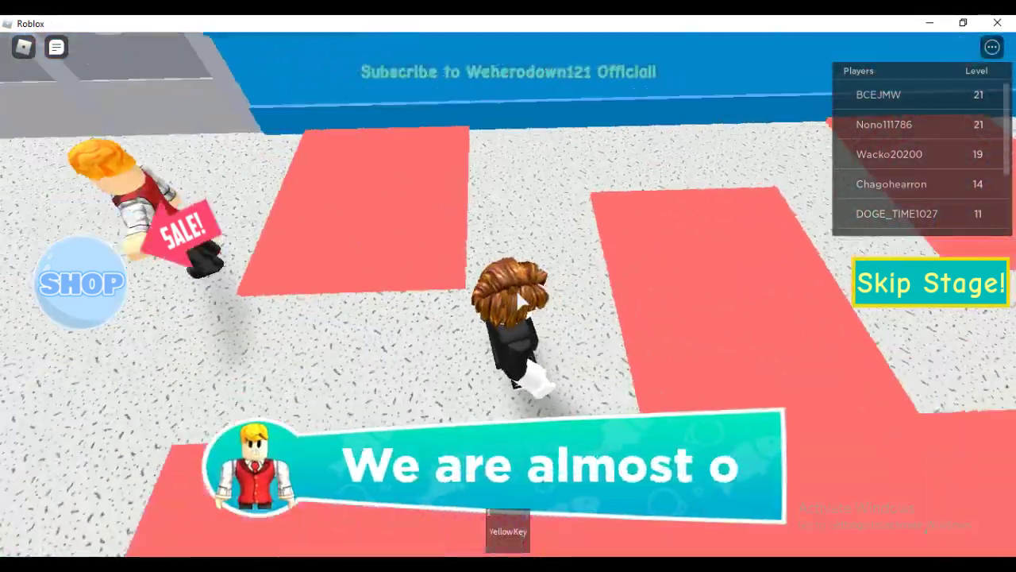
key("w")
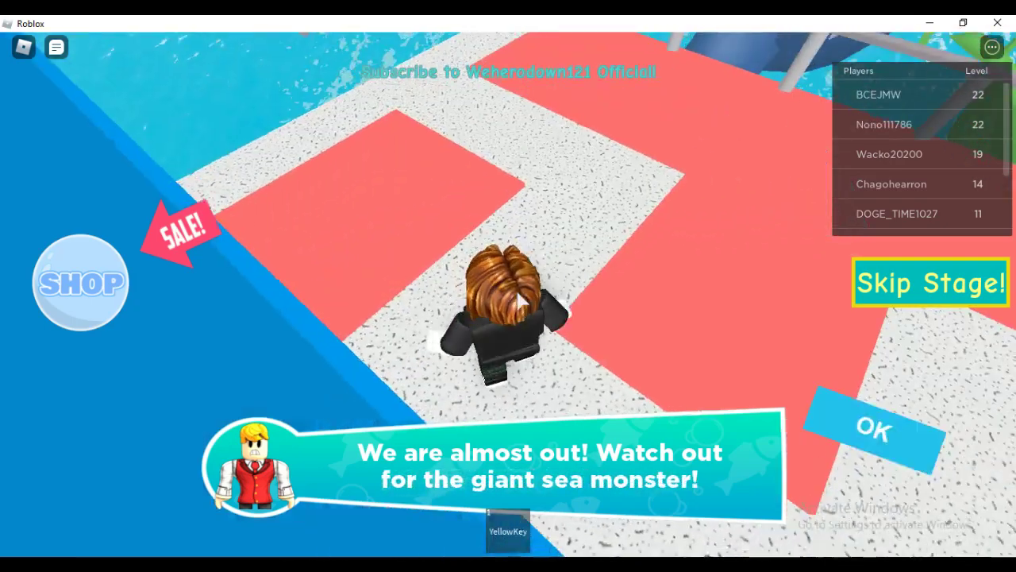
left_click(825, 393)
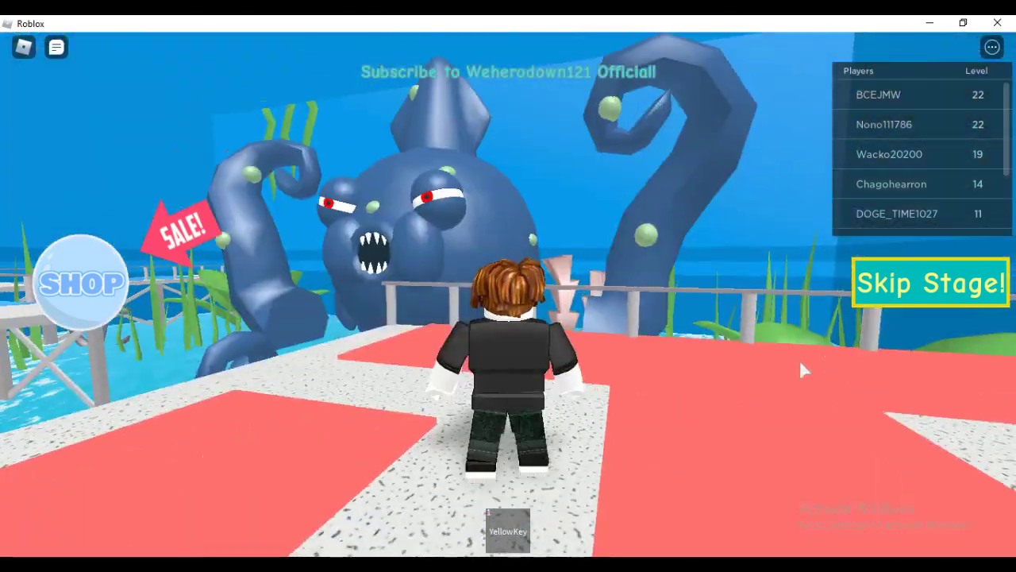
- Run to the platform edge and jump off into the sea monster's mouth
key("w")
key("w")
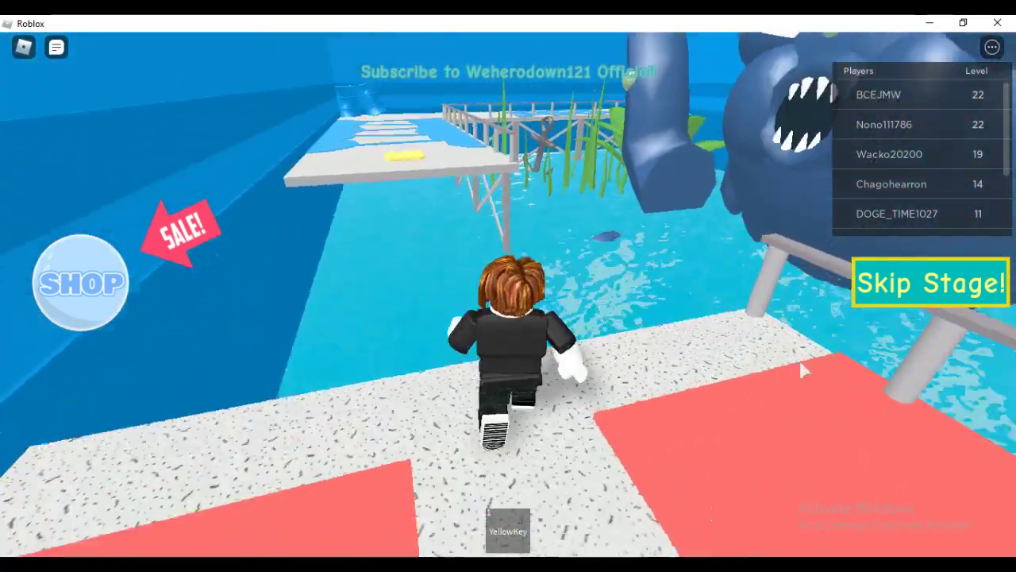
key("w")
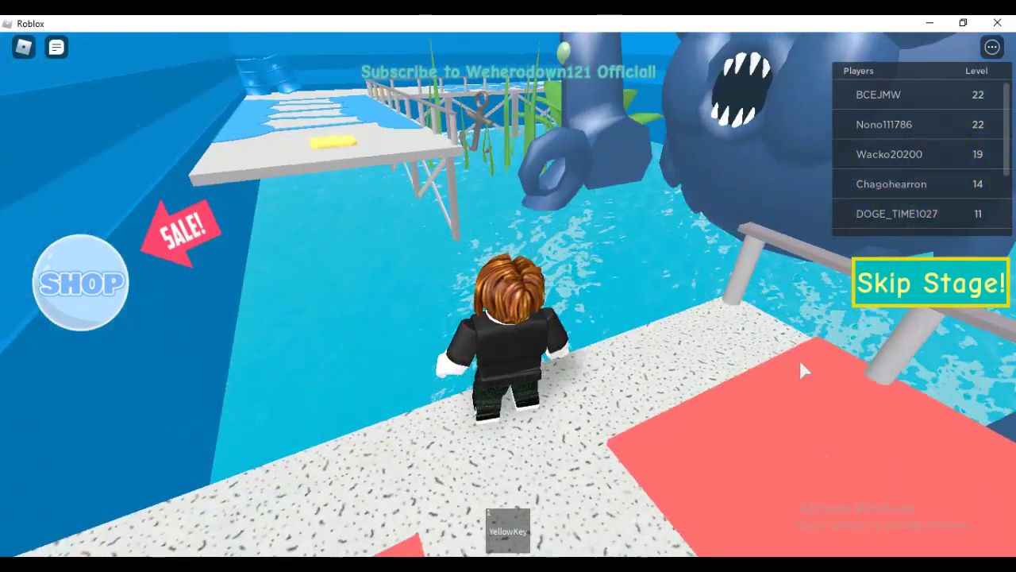
key("space")
key("w")
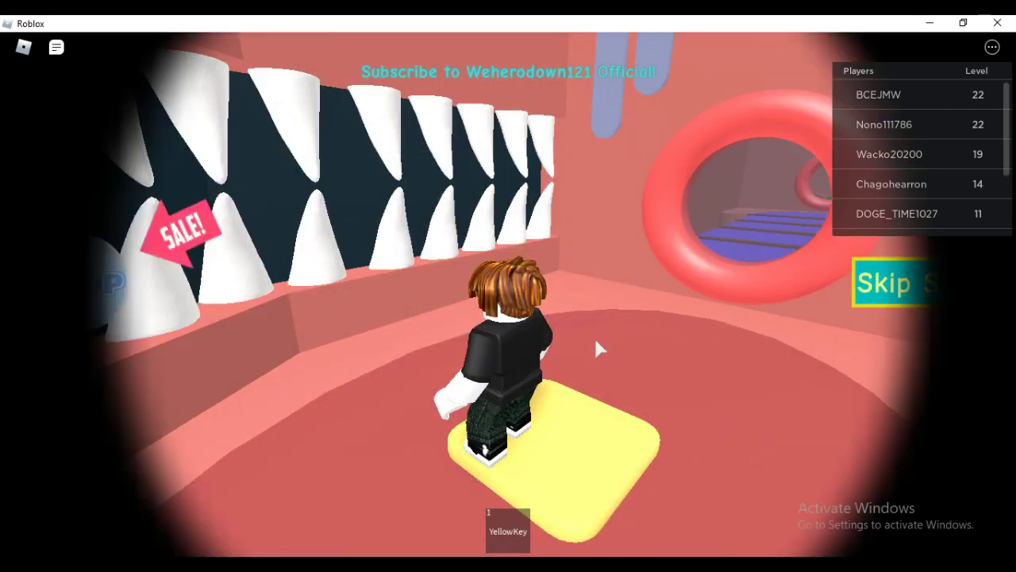
- Run through the red ring and up the purple tongue ramp
key("w")
key("w")
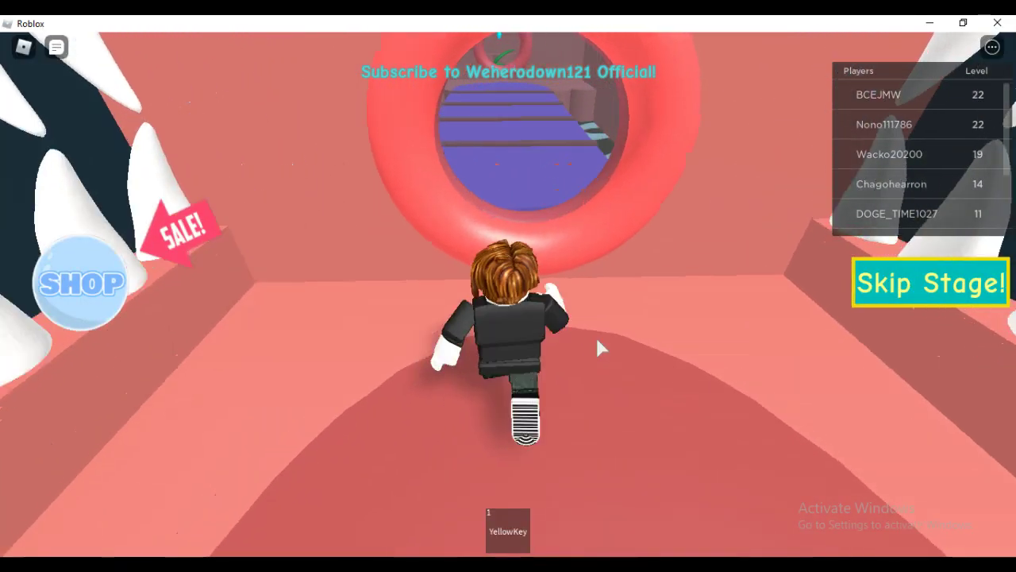
key("w")
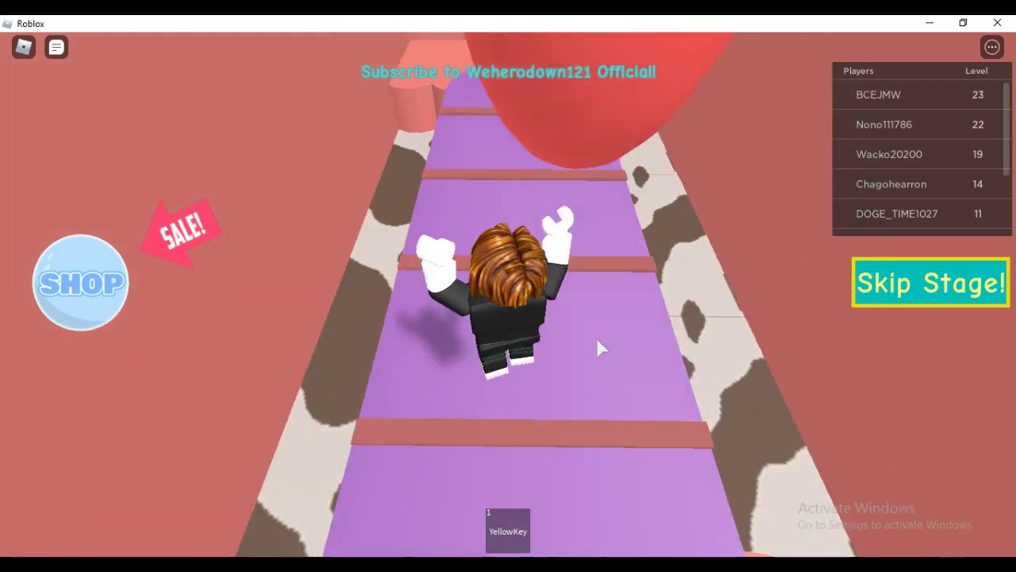
key("w")
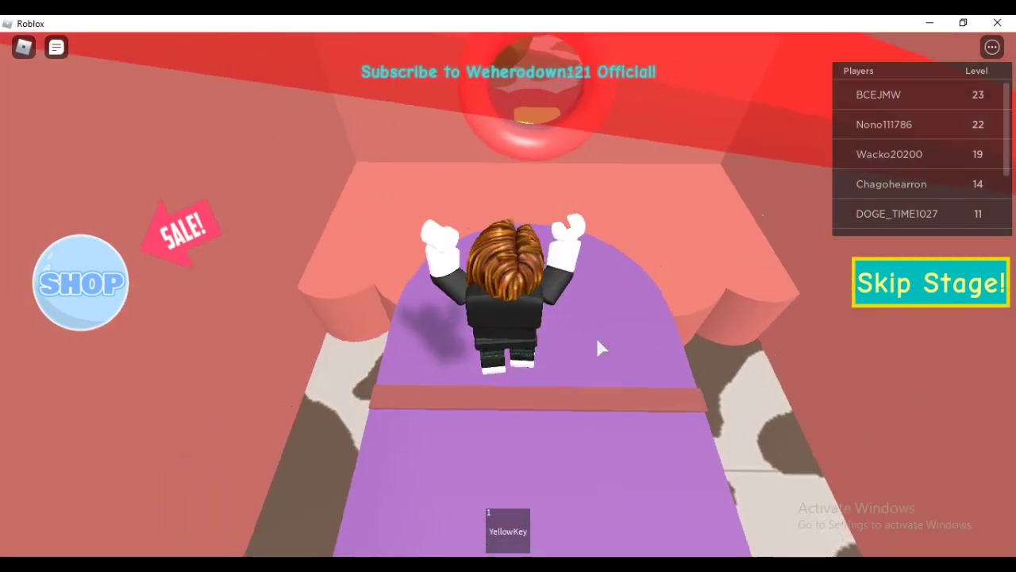
- Jump from the blue ring to a burger, the donut, another burger, then through the red ring
key("w")
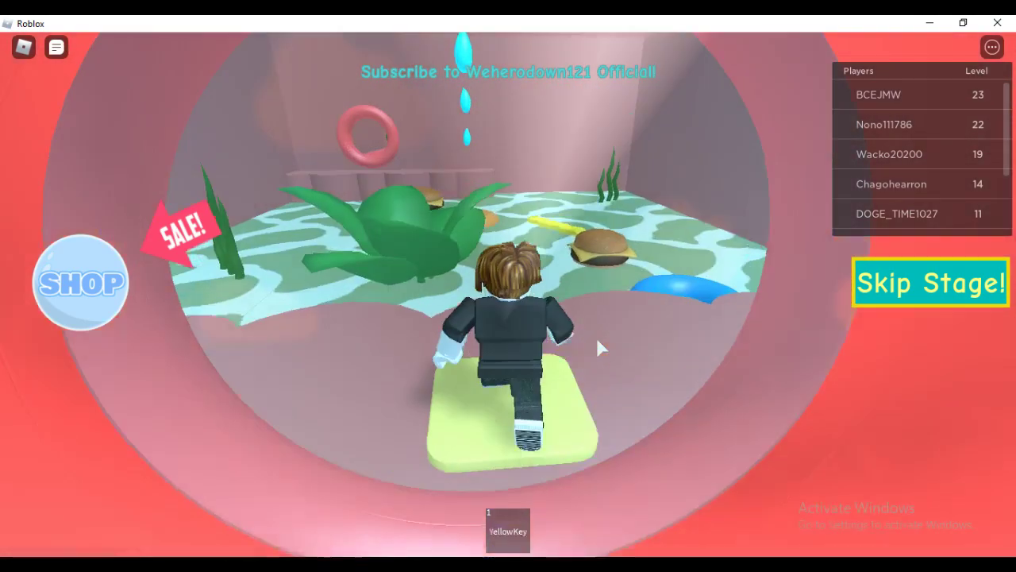
key("space")
key("w")
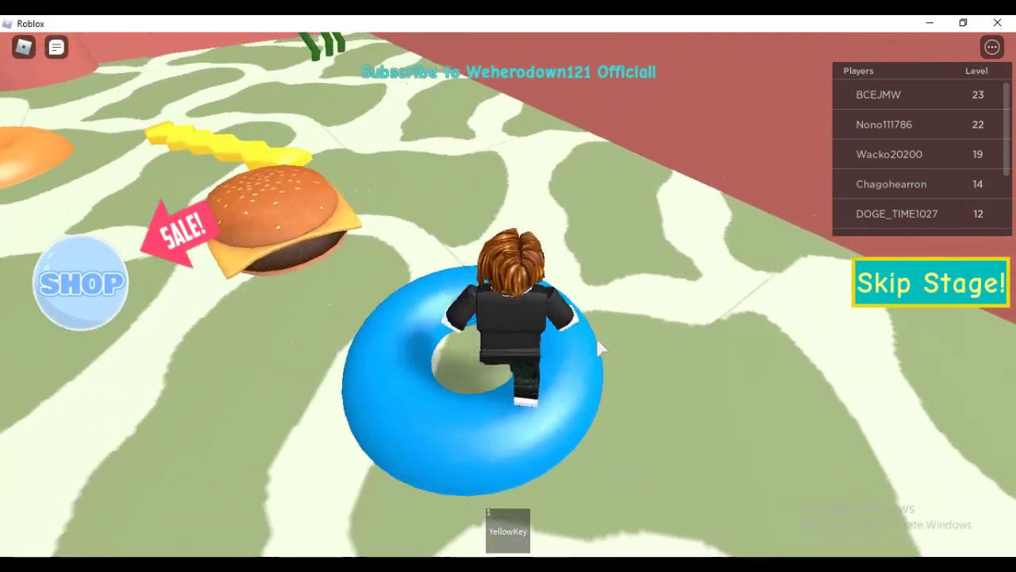
key("space")
key("w")
key("space")
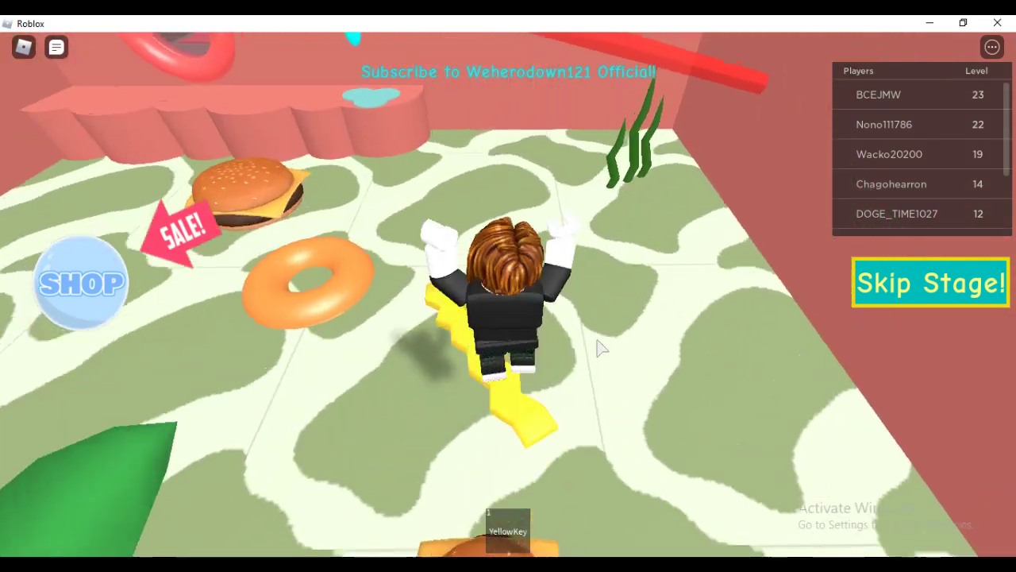
key("w")
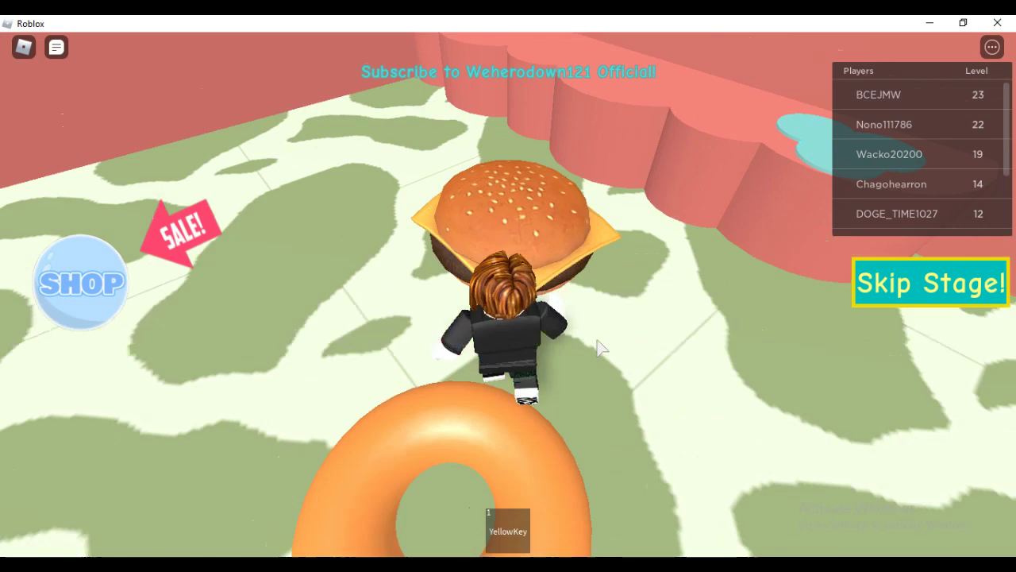
key("space")
key("space")
key("w")
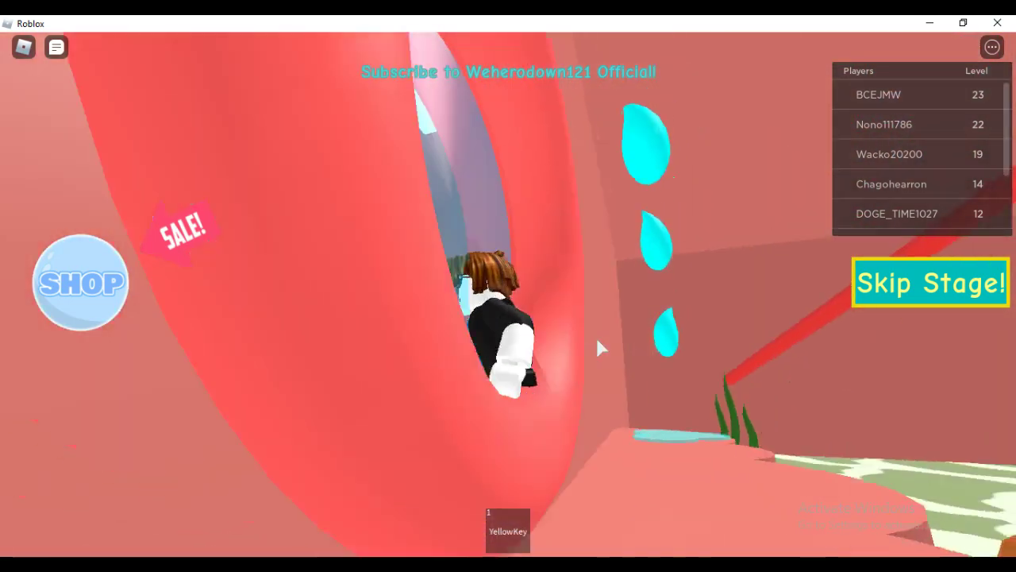
- Run under the red bars, fall, and reorient the camera with shift-lock and orbiting
key("w")
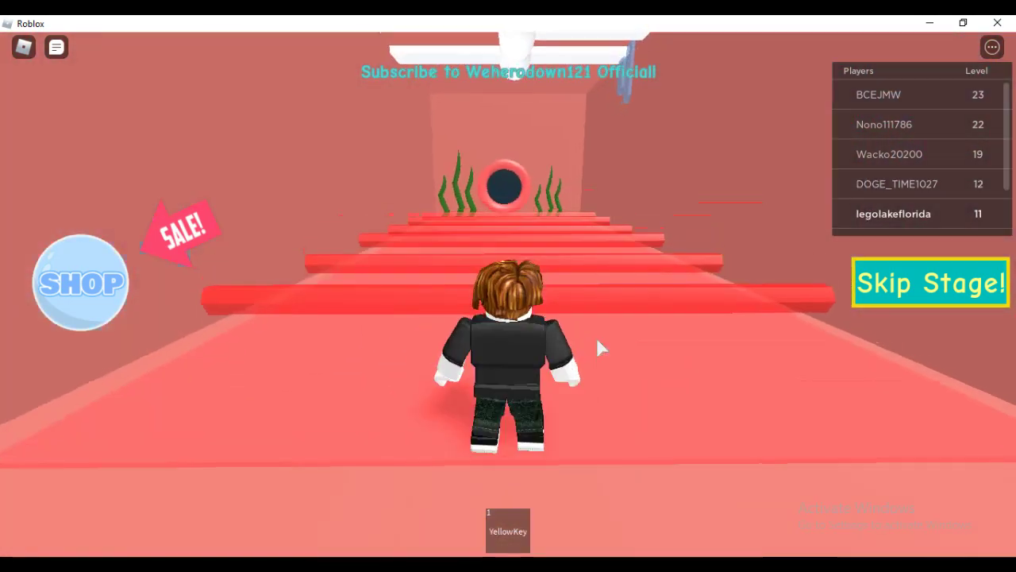
key("s")
key("w")
key("w")
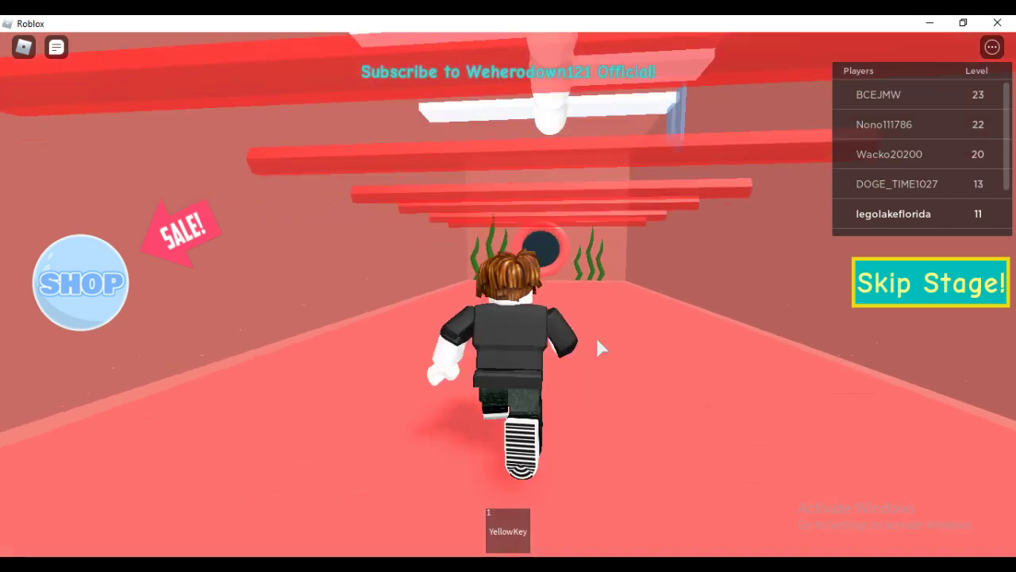
key("shift")
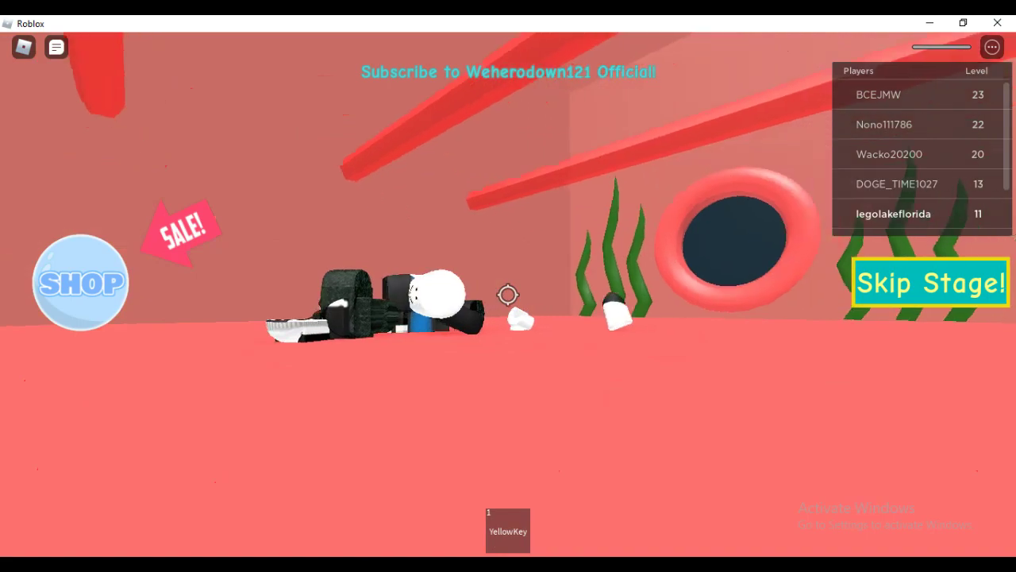
left_click_drag(509, 295, 508, 295)
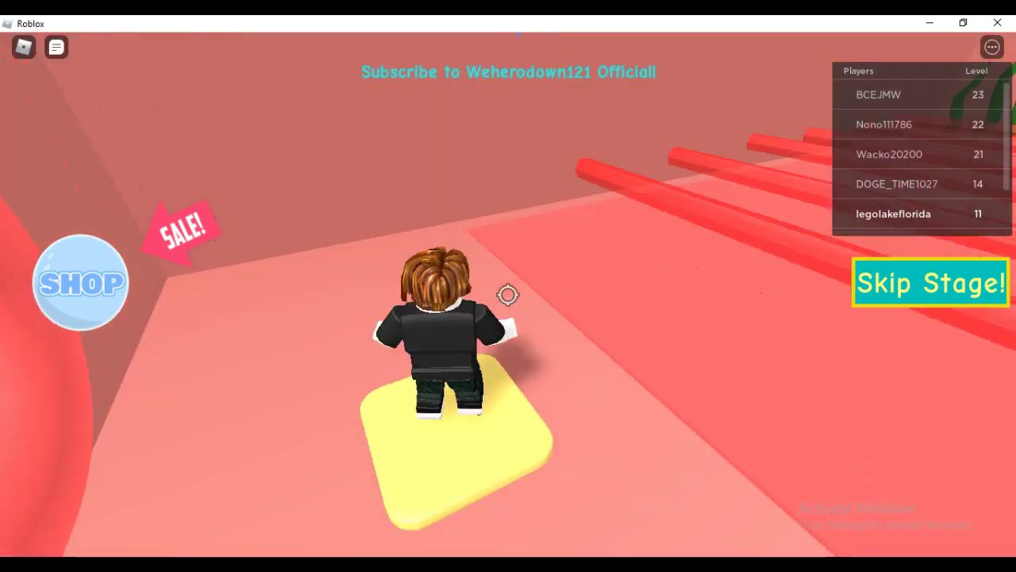
- Run from the checkpoint down the corridor into the dark hole in the pink wall
key("w")
key("w")
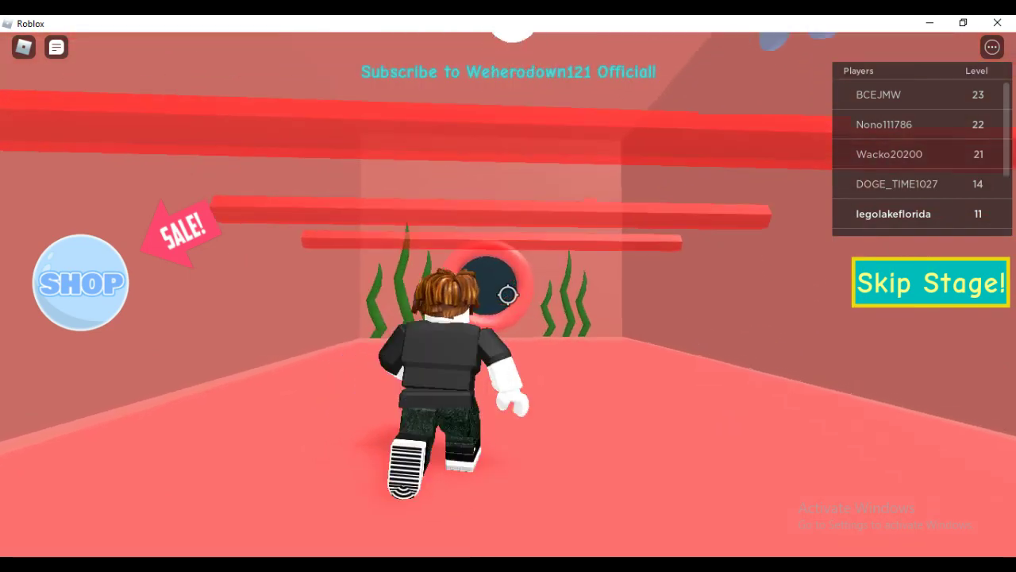
key("w")
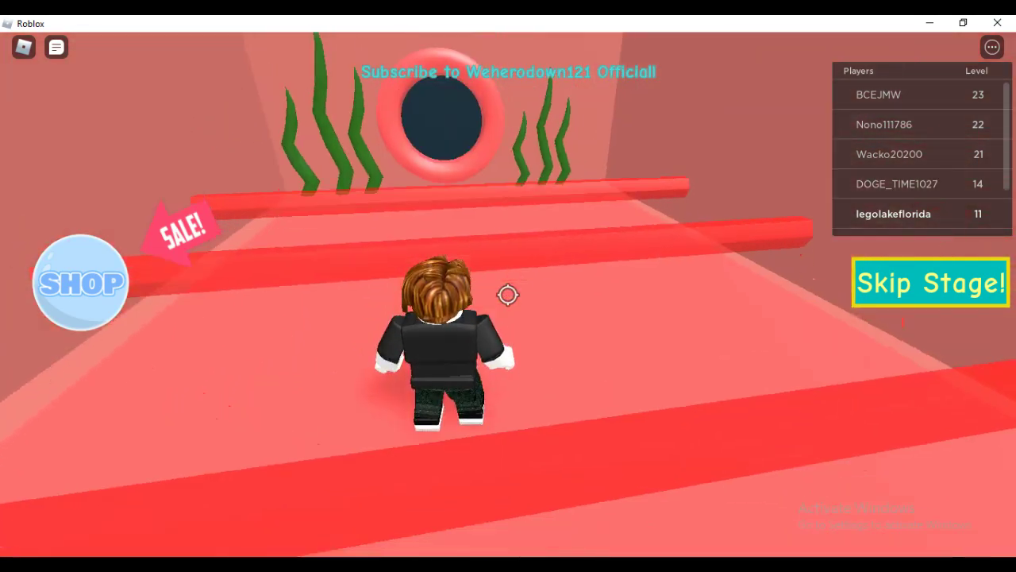
key("w")
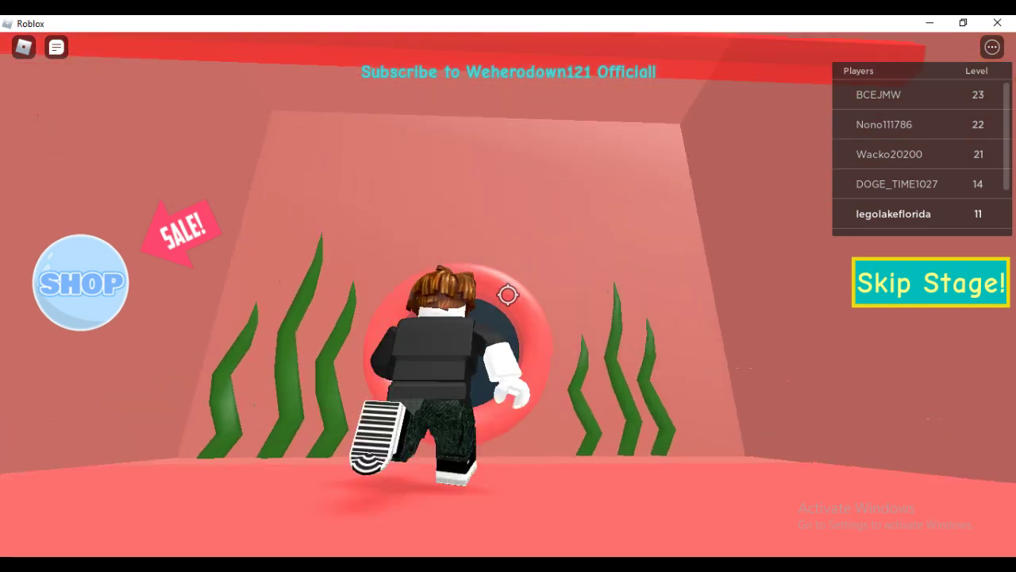
key("w")
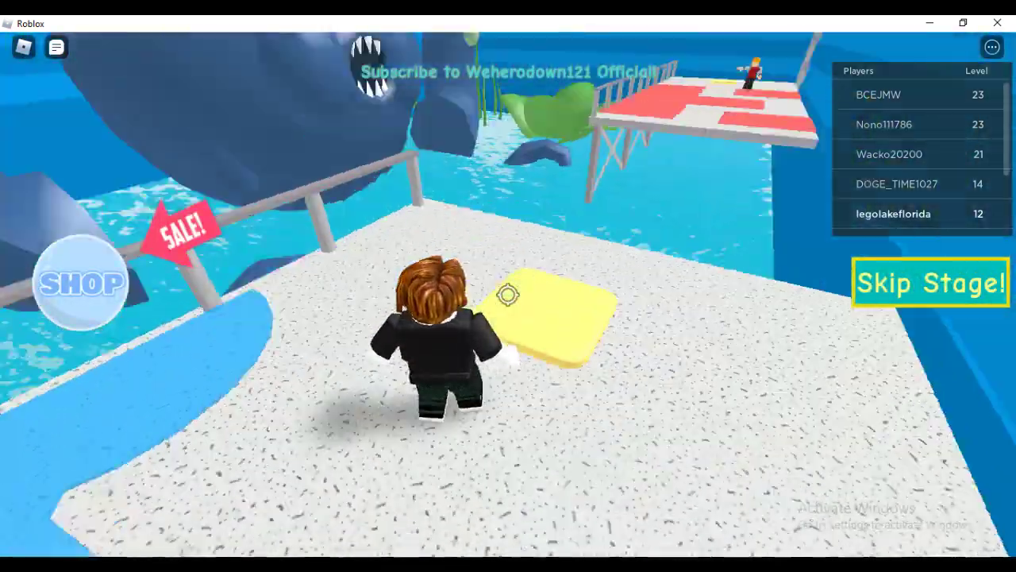
- Run across the checkered tiles and through the porthole doors onto the plank path
left_click_drag(508, 296, 508, 295)
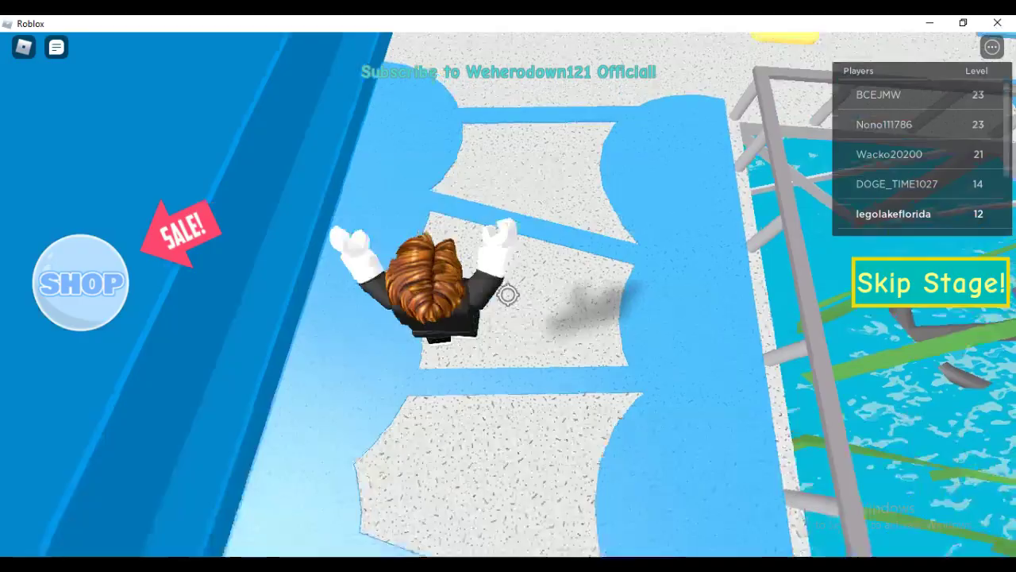
key("w")
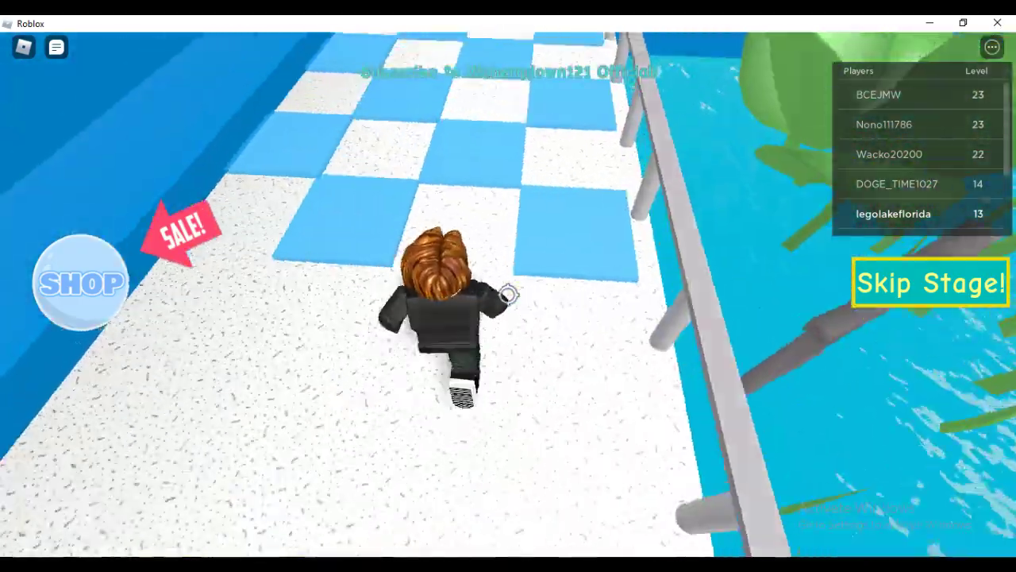
key("w")
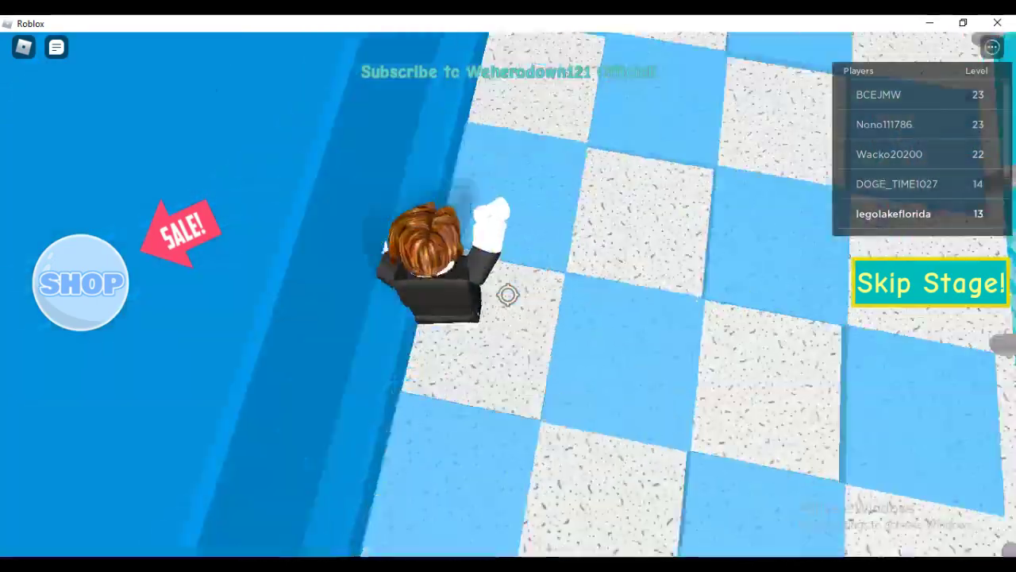
key("w")
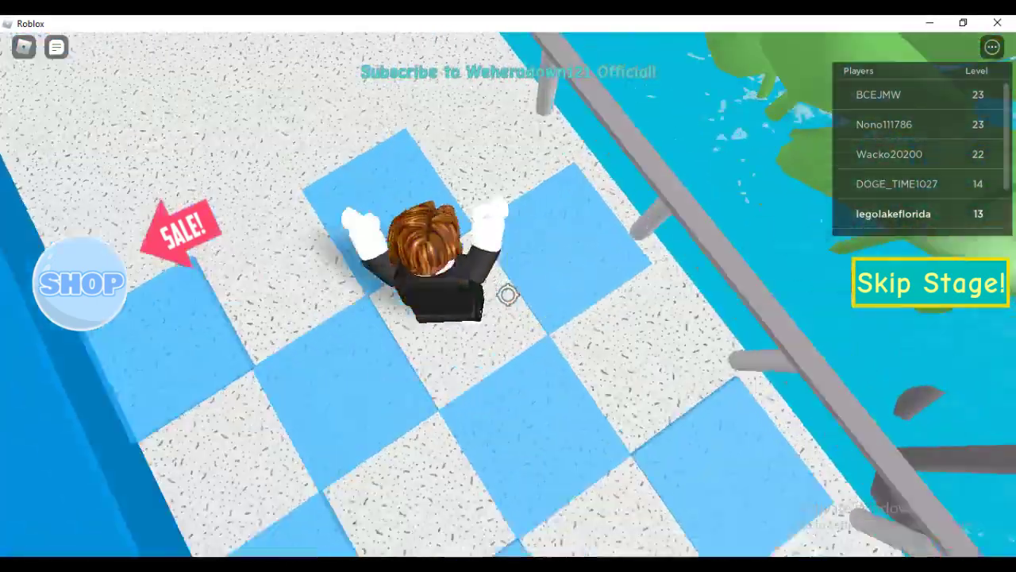
key("w")
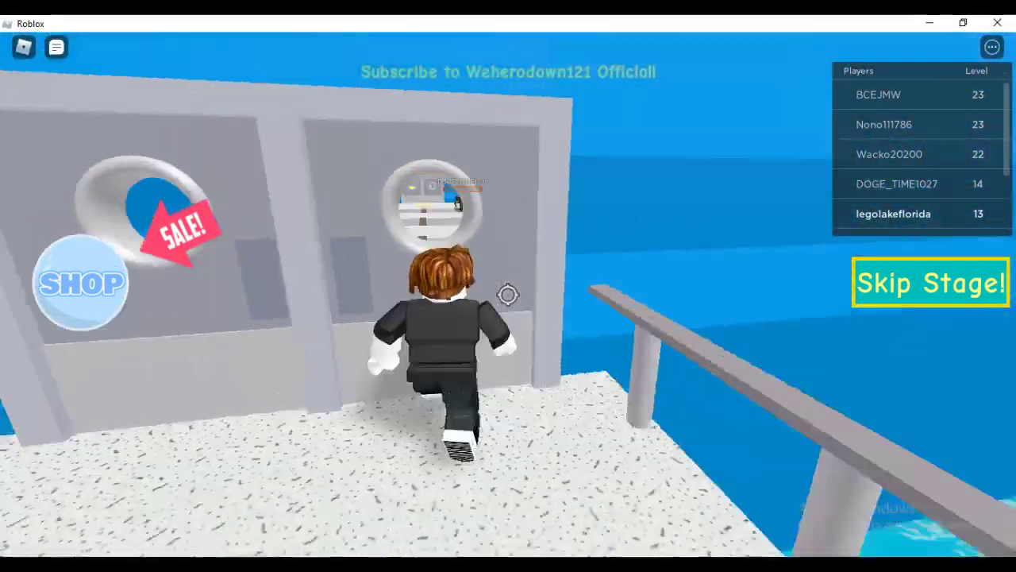
key("w")
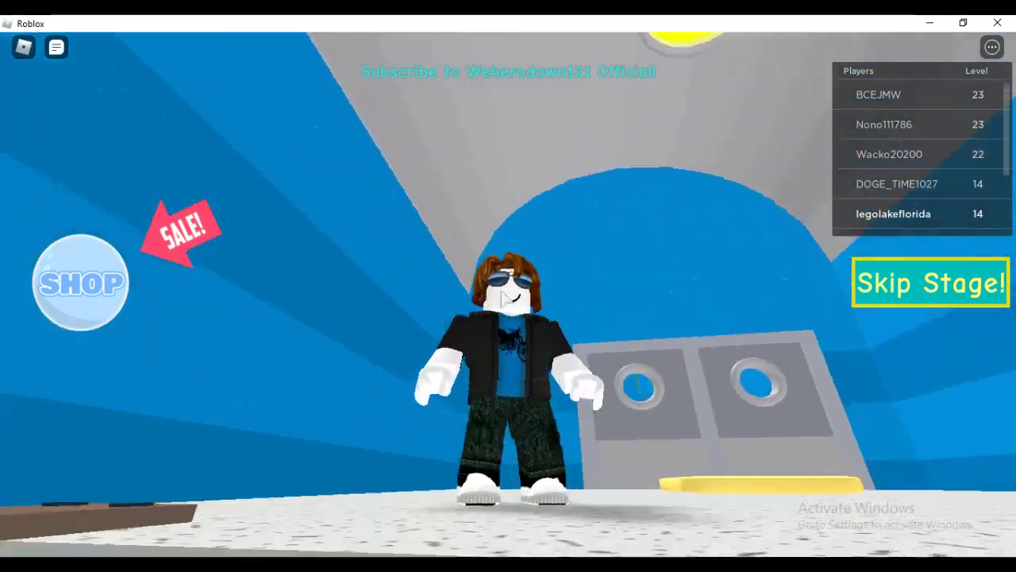
- Climb the raised grey platform, swing the camera around, and walk onto the speckled platform
key("w")
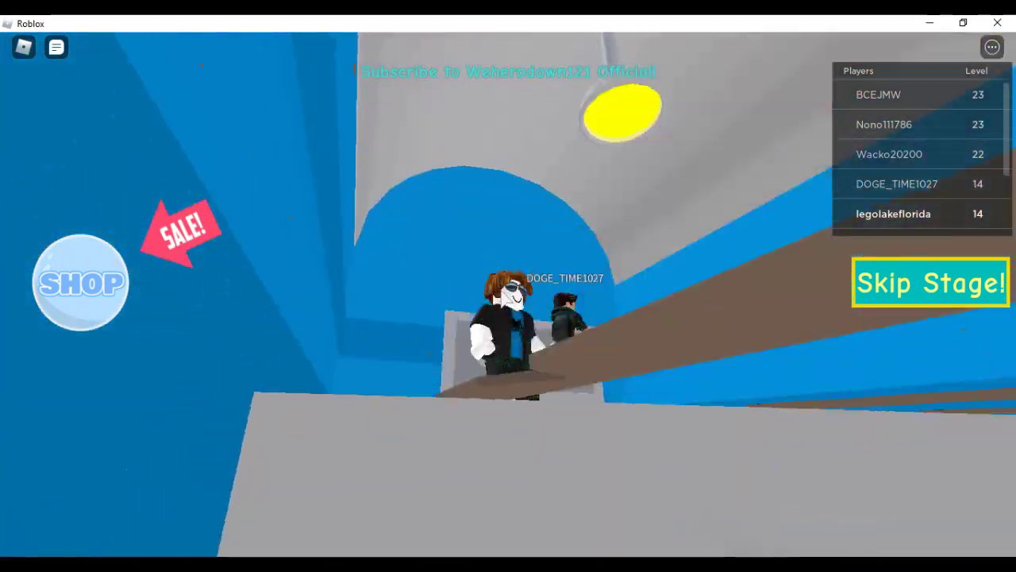
key("w")
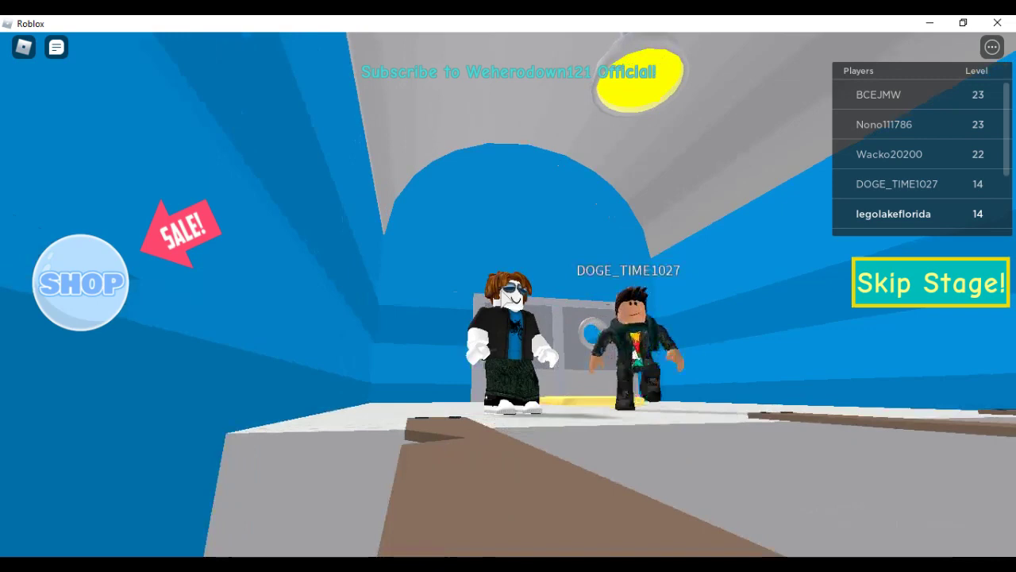
key("w")
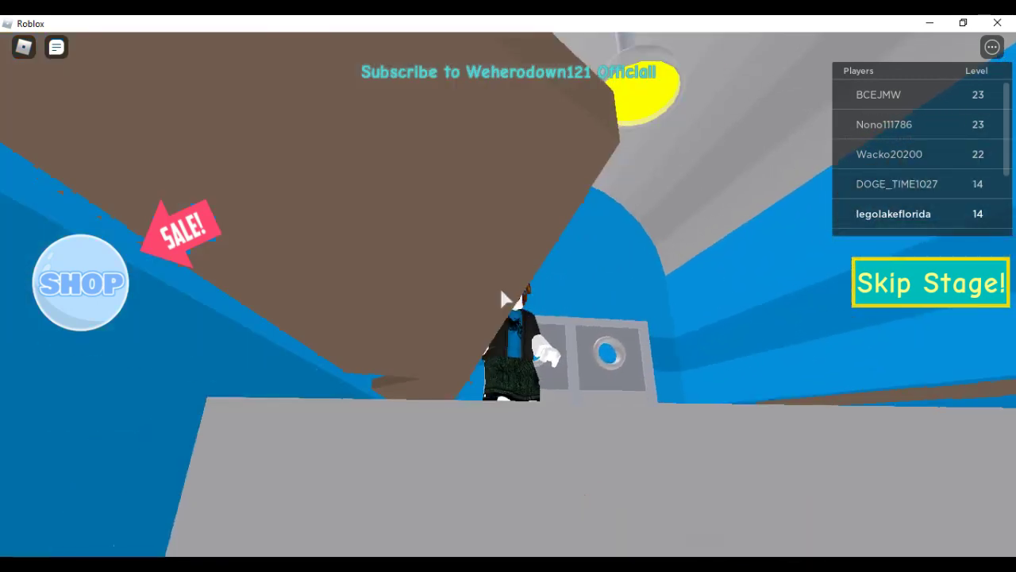
mouse_move(506, 300)
left_mouse_down()
mouse_move(556, 318)
mouse_move(445, 318)
left_mouse_up()
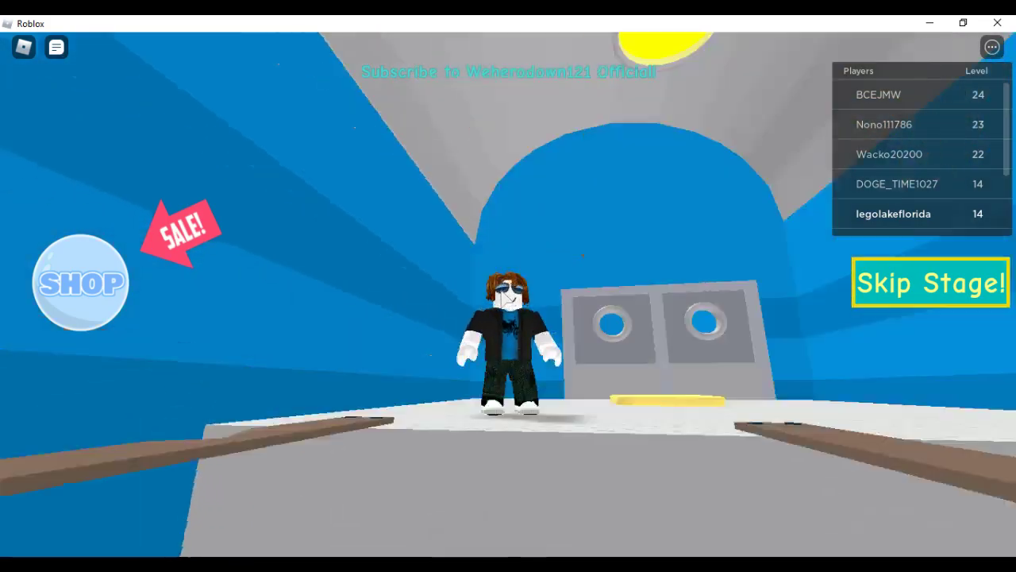
left_click_drag(506, 296, 505, 238)
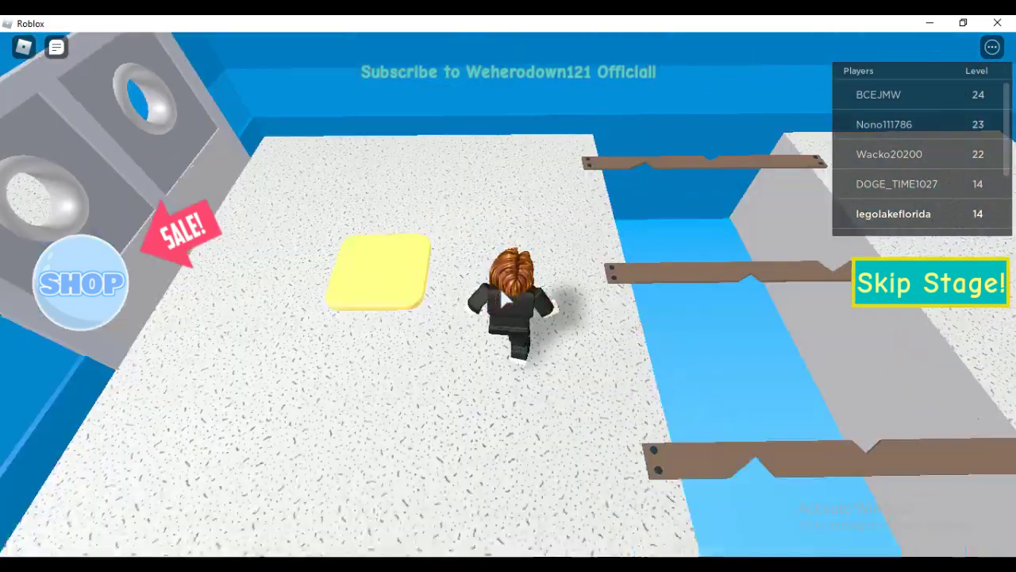
key("w")
key("w")
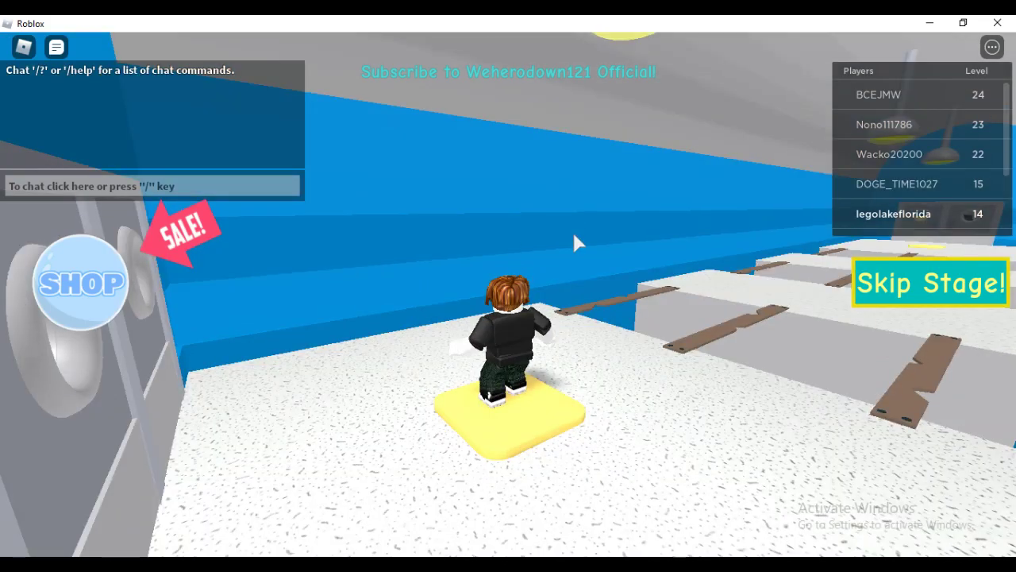
- Run from the respawn pad across the plank-linked blocks onto the yellow checkpoint pad
right_click(578, 242)
key("w")
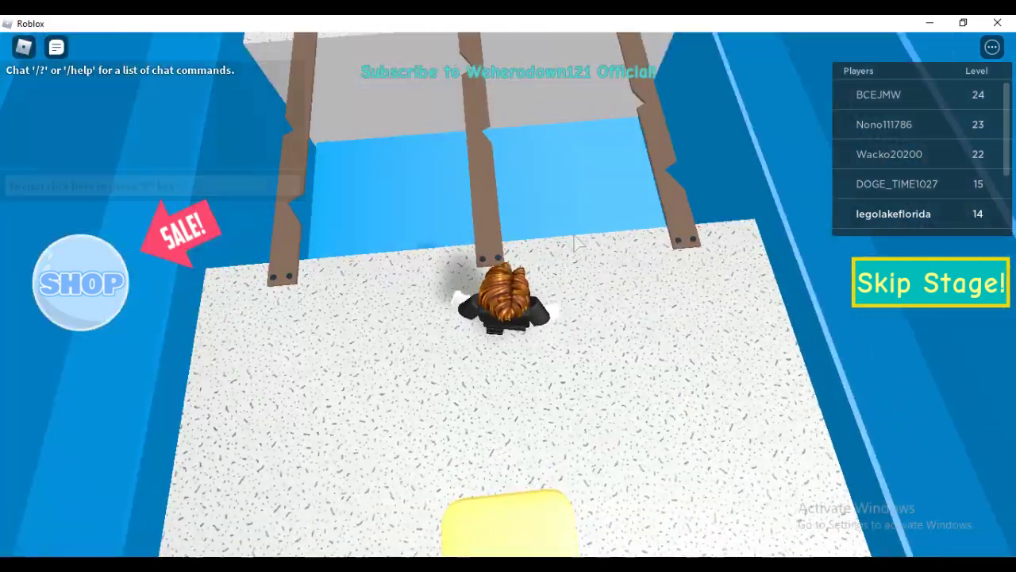
key("w")
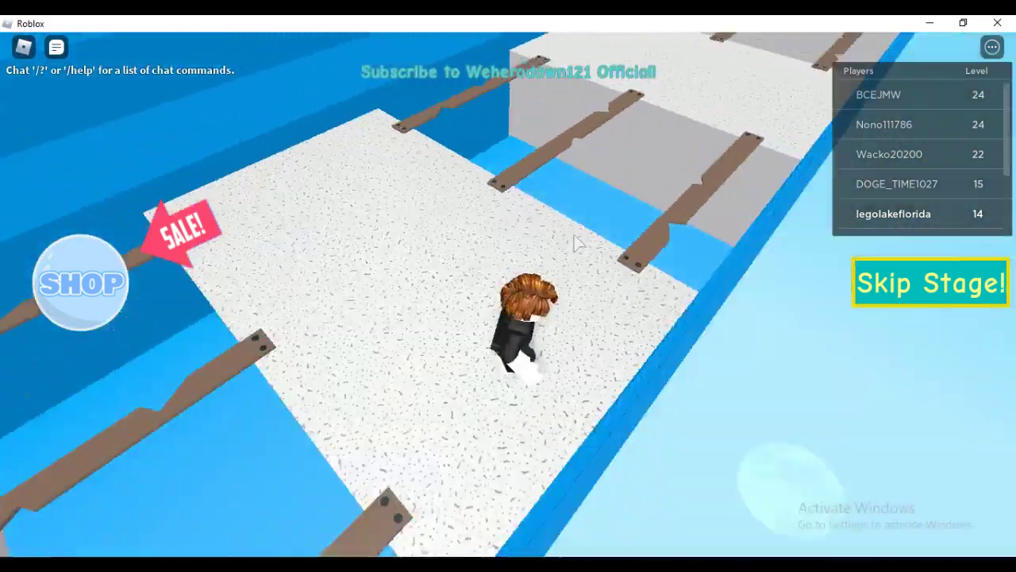
right_click(576, 243)
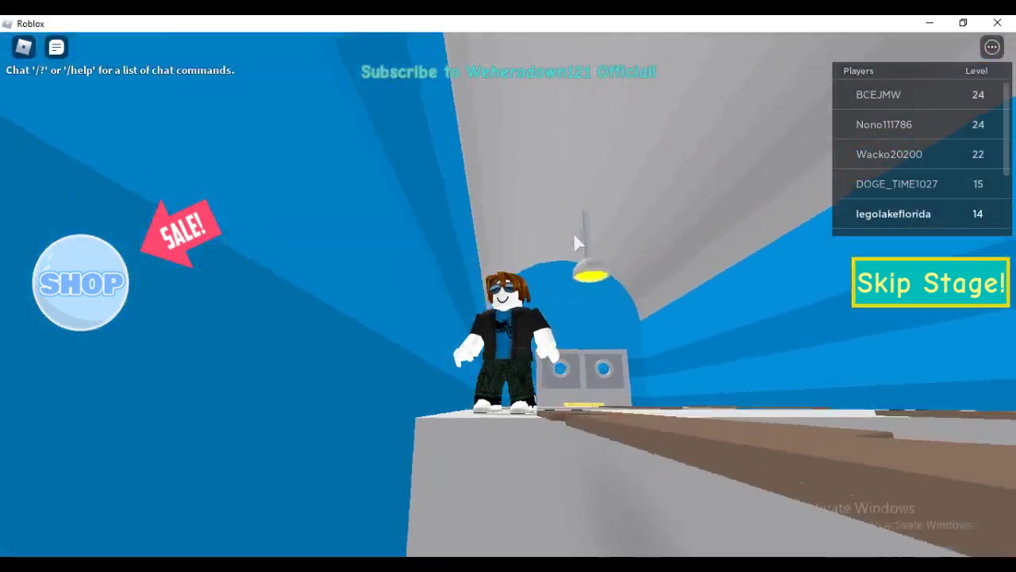
left_click_drag(575, 242, 575, 242)
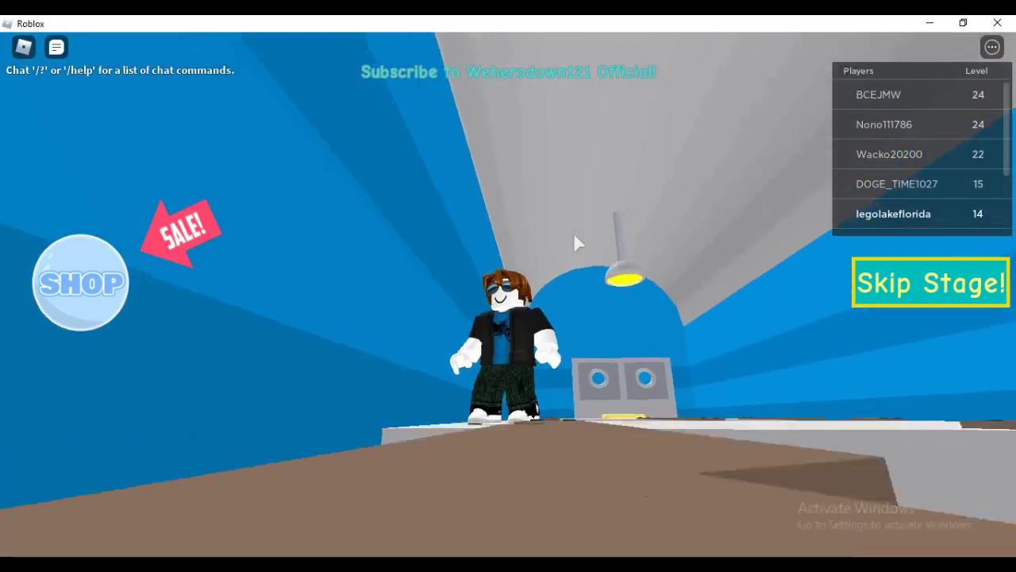
key("w")
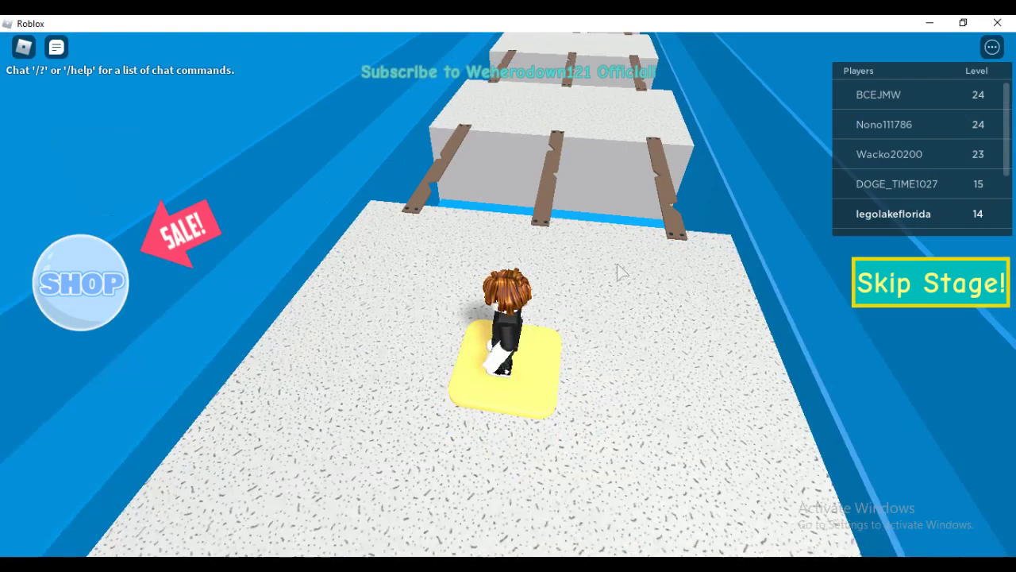
key("w")
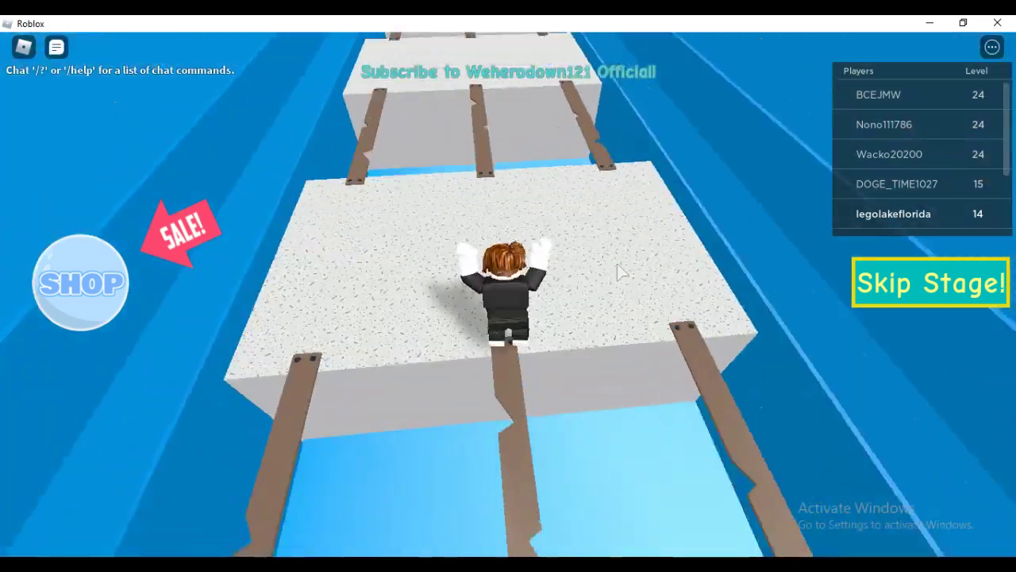
key("w")
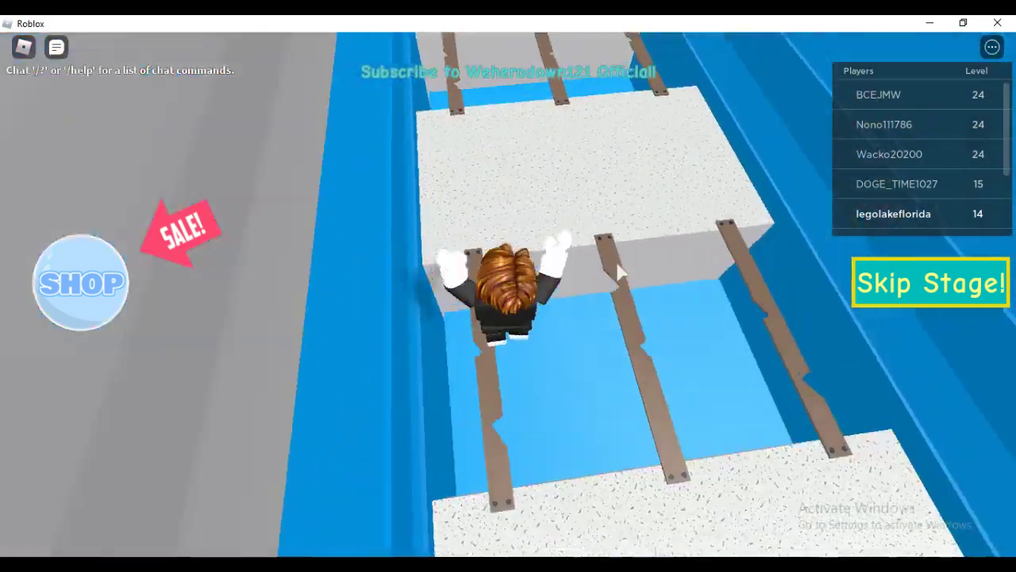
key("w")
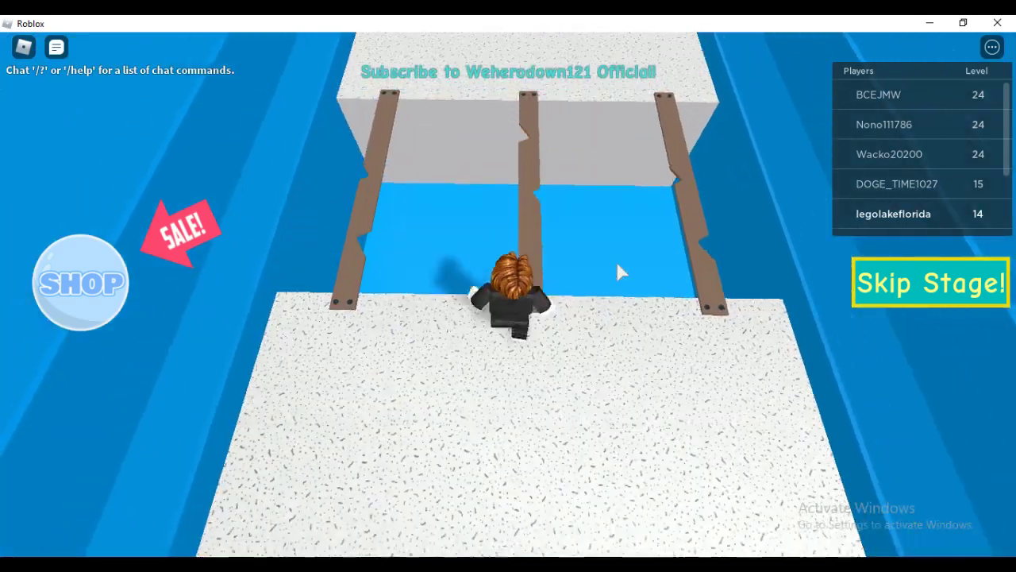
key("w")
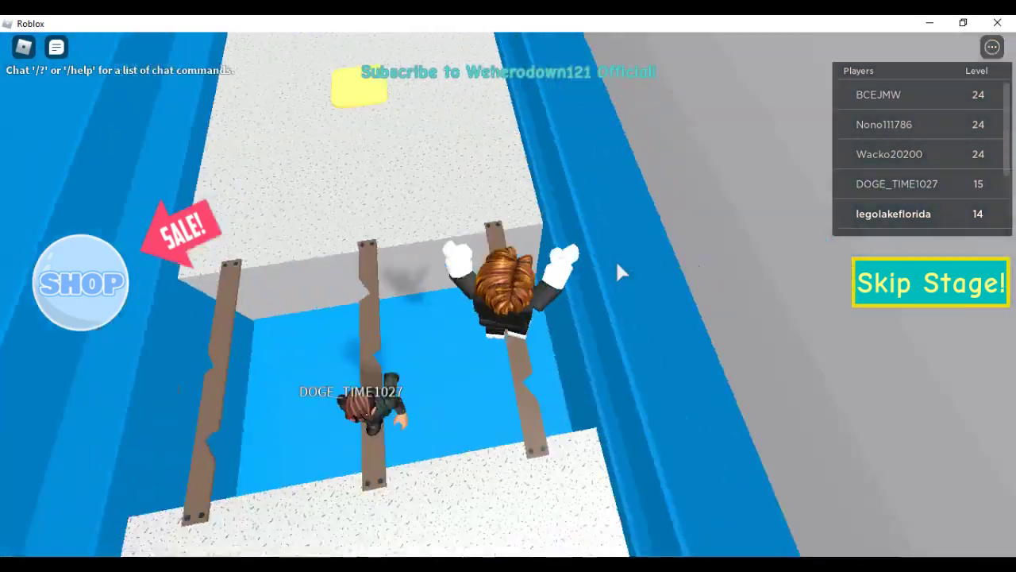
key("w")
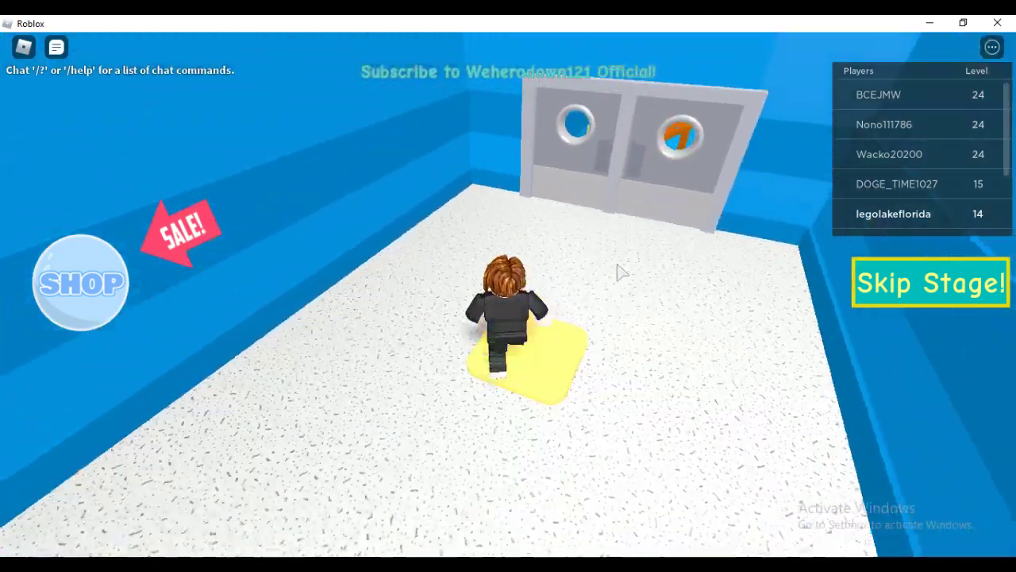
key("w")
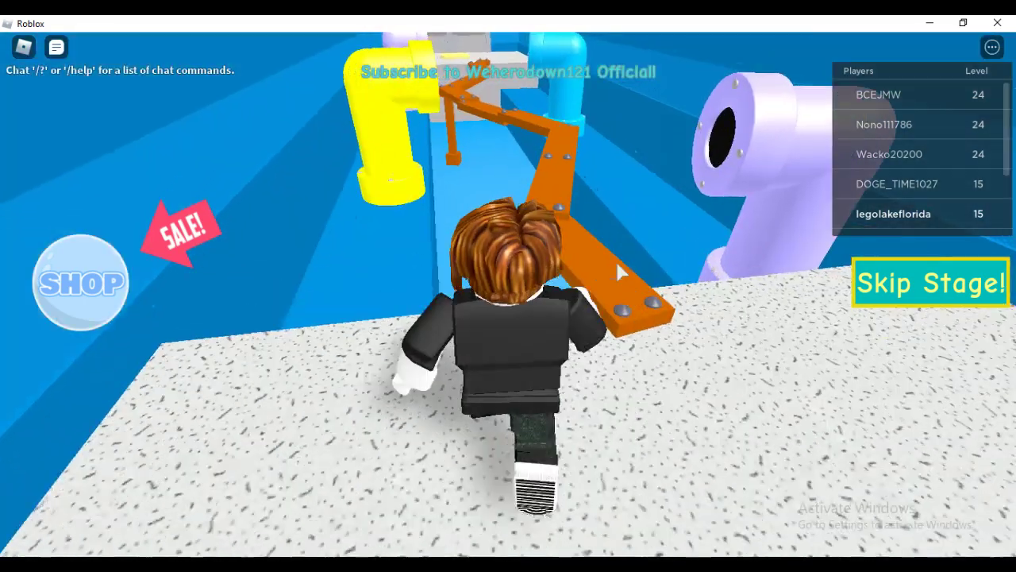
key("w")
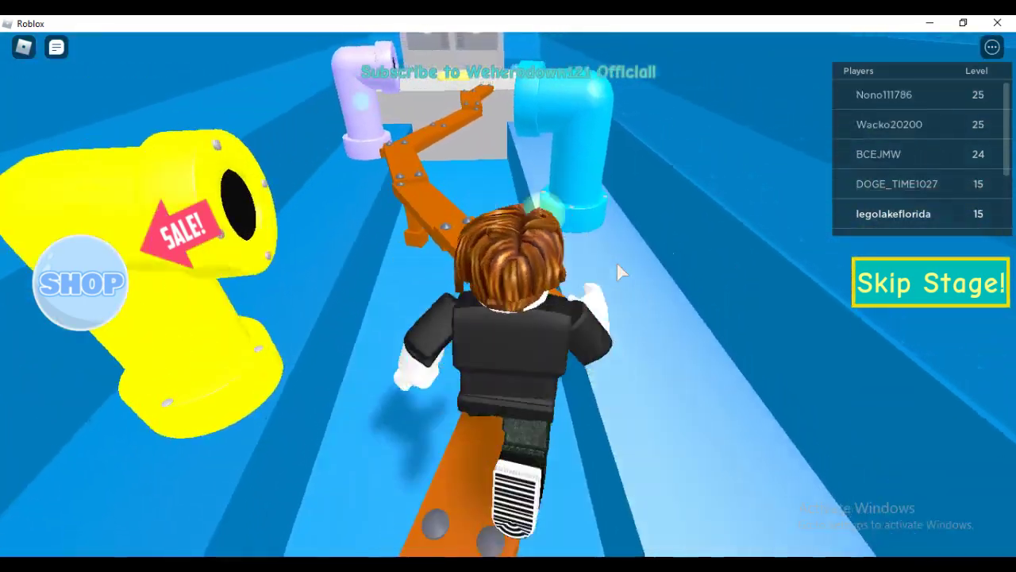
key("w")
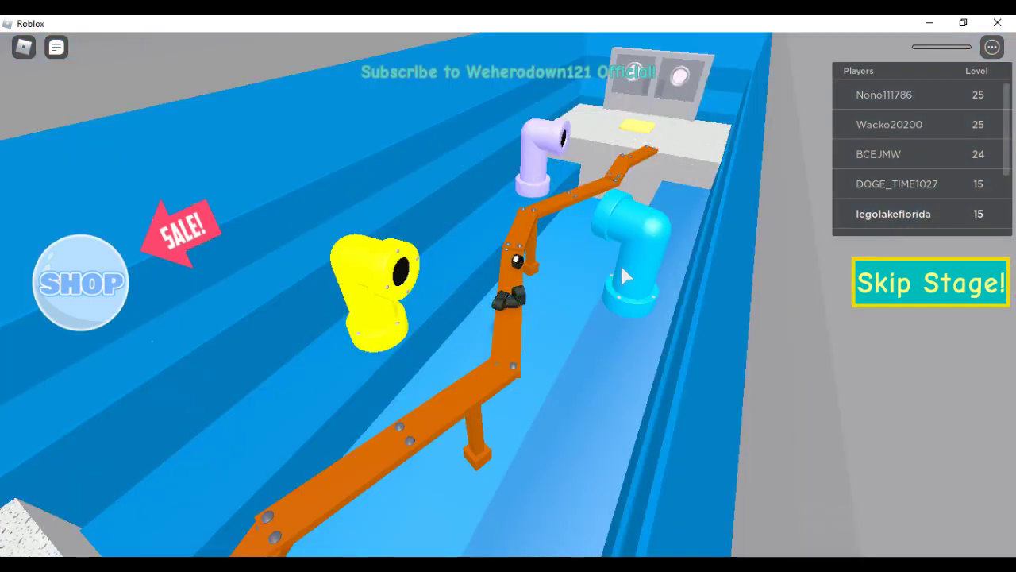
key("w")
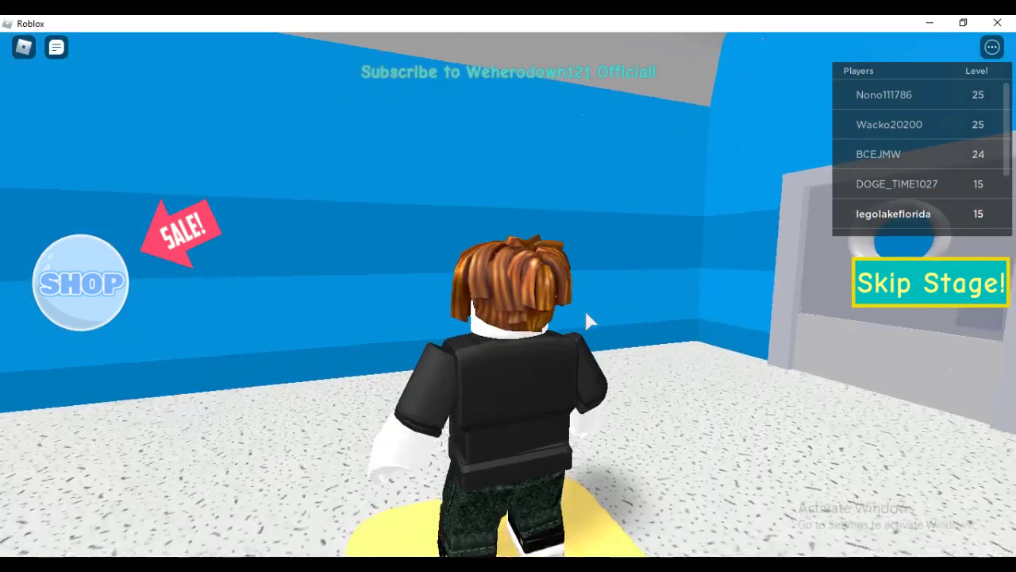
key("w")
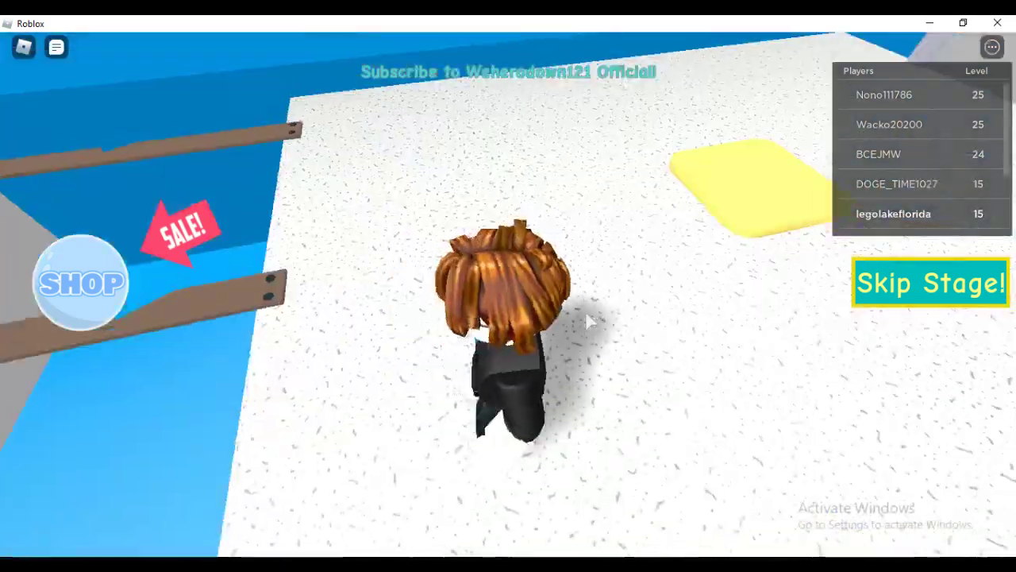
key("w")
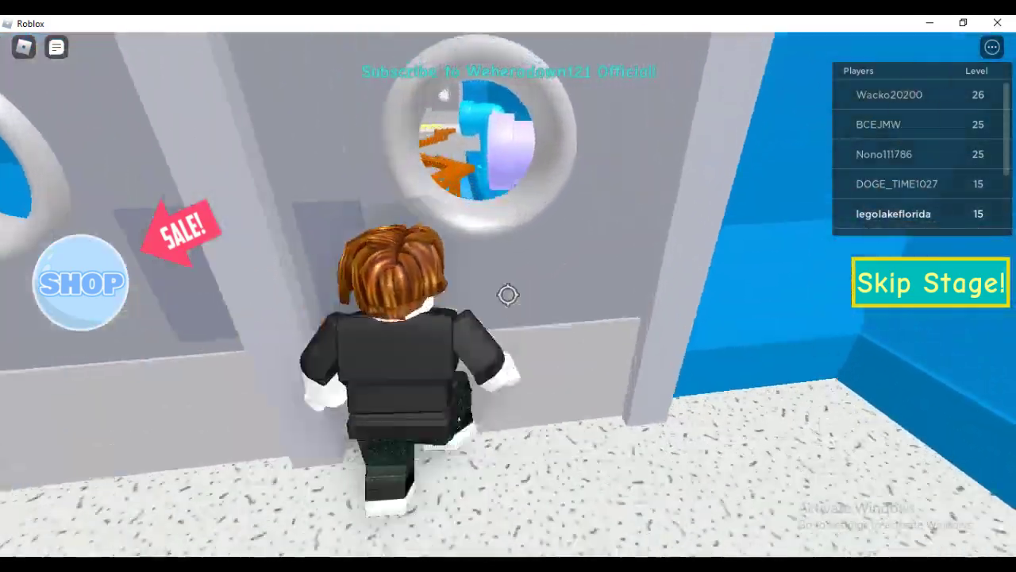
key("w")
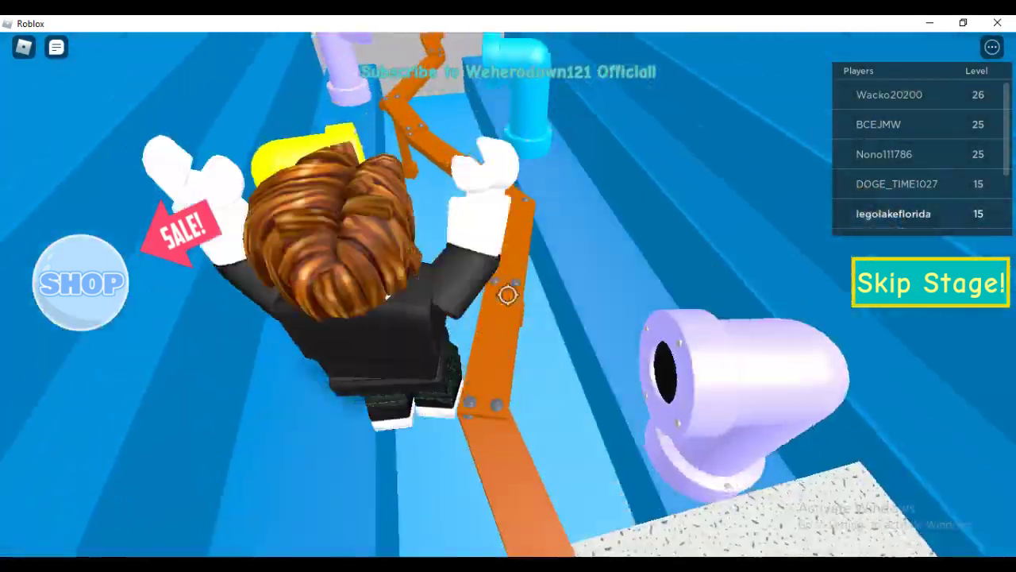
key("w")
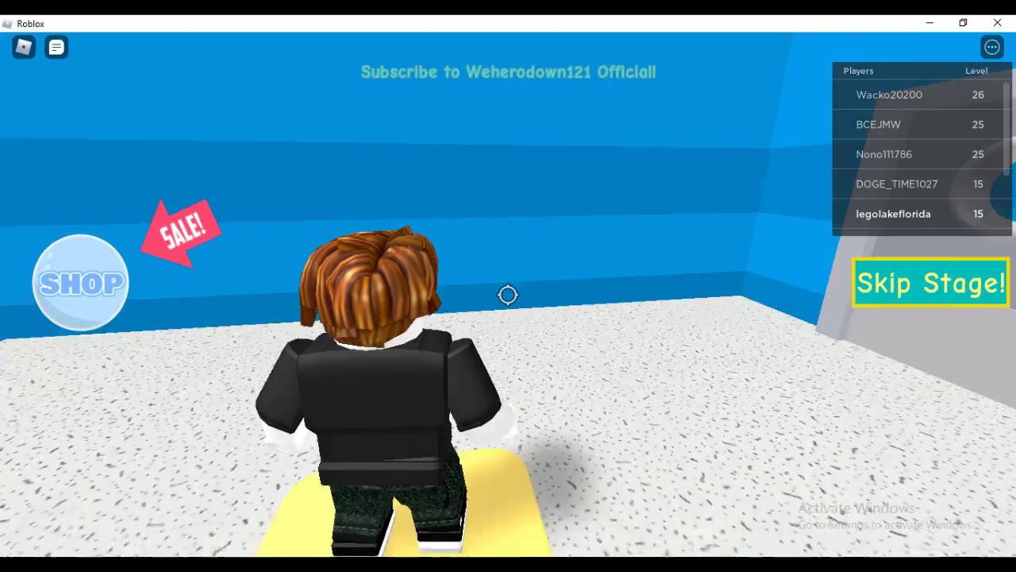
key("w")
key("w")
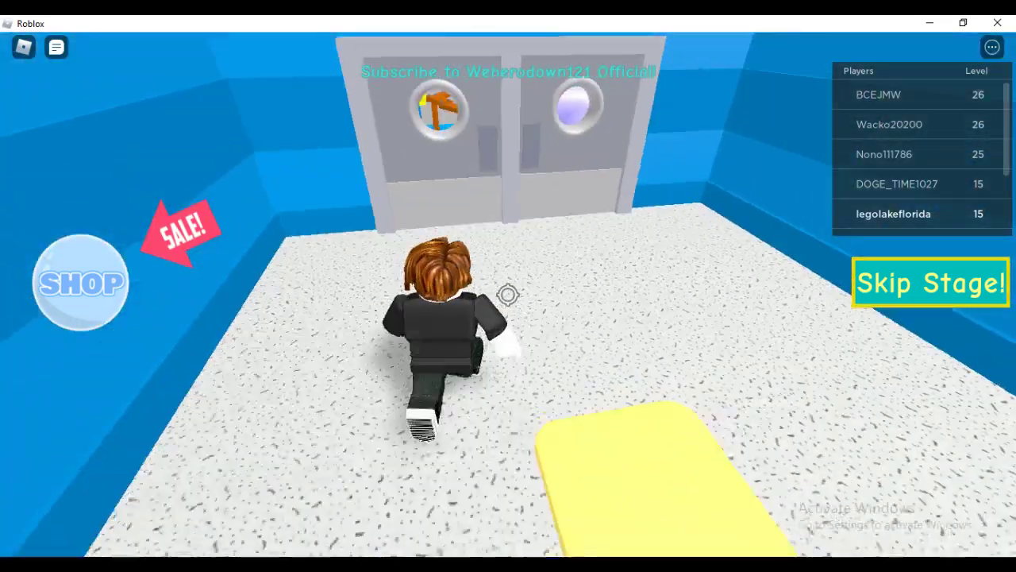
key("w")
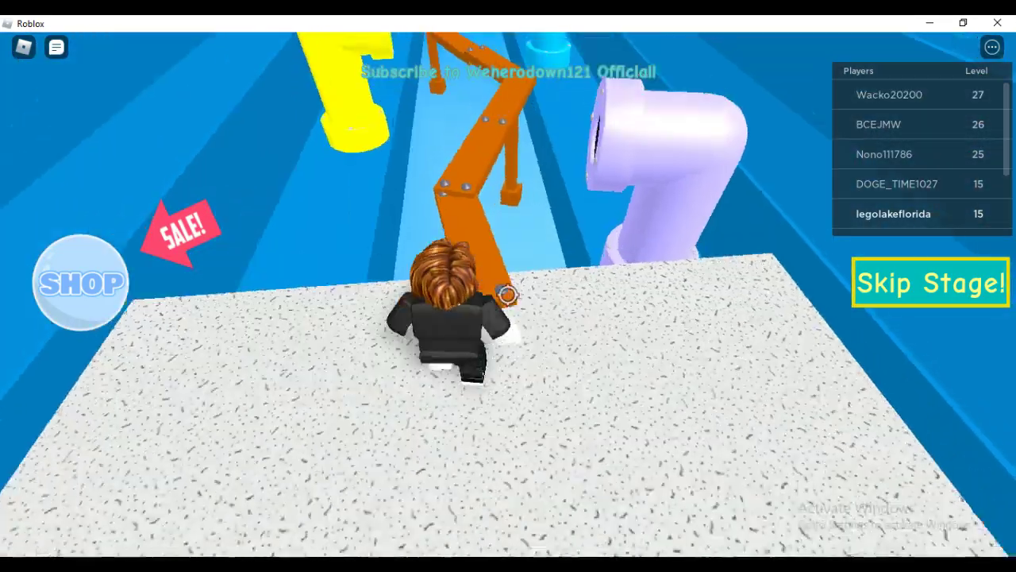
key("w")
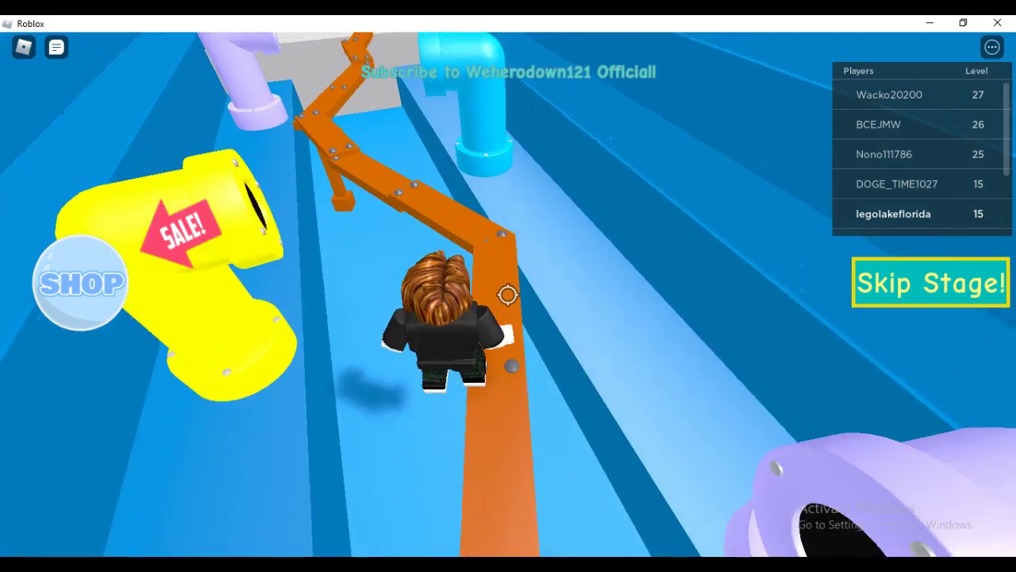
key("w")
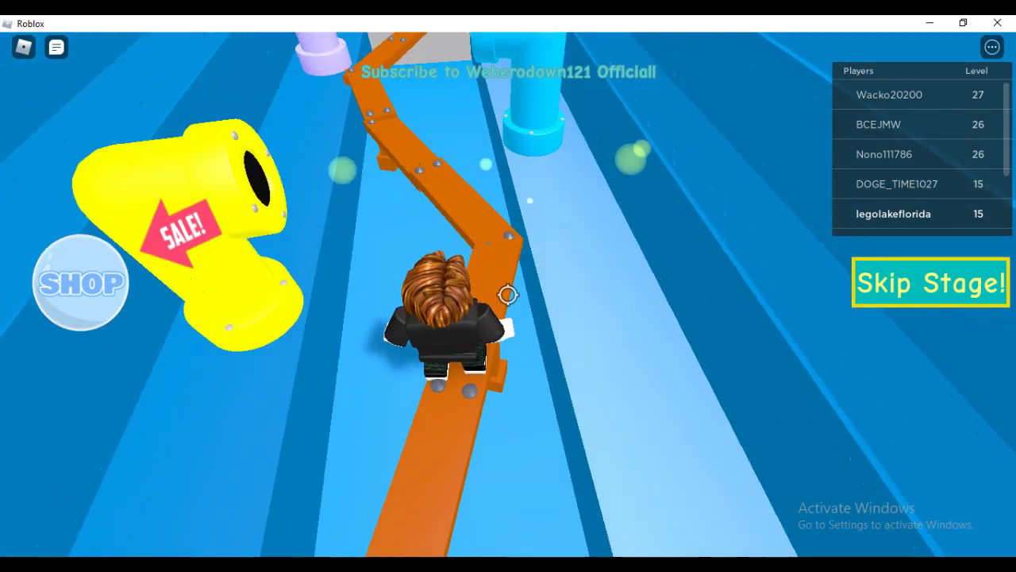
key("w")
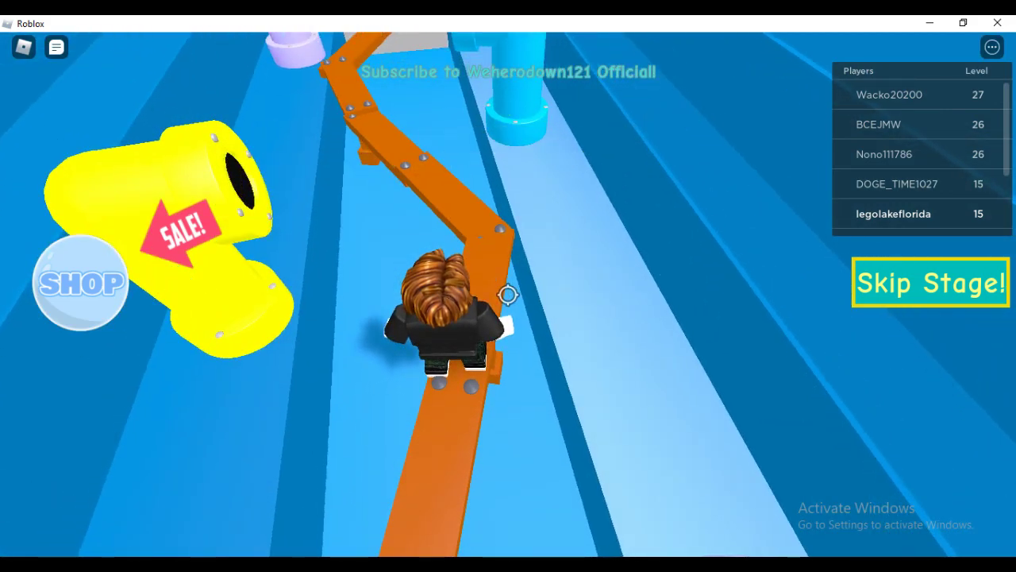
key("w")
key("space")
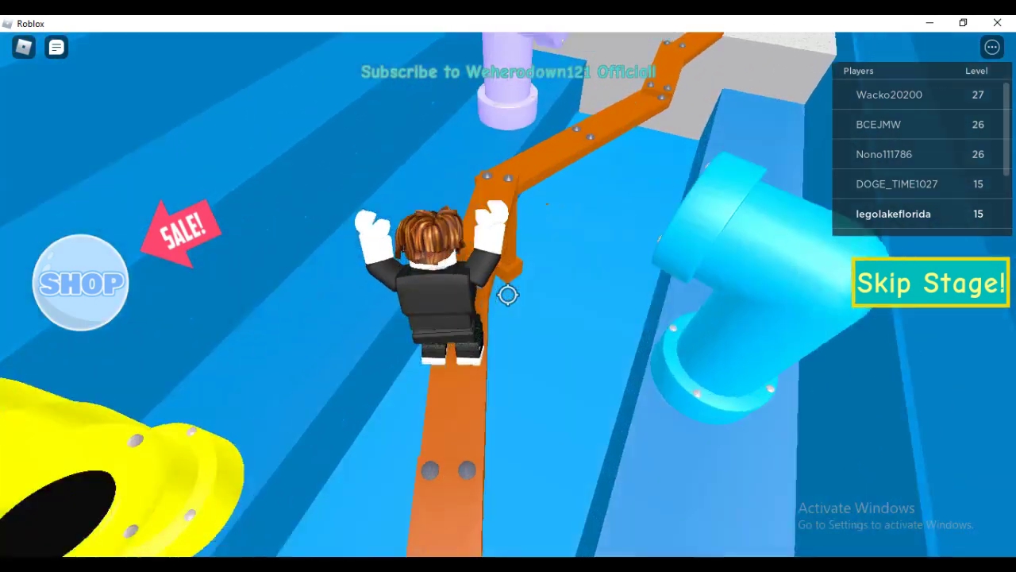
key("w")
key("w")
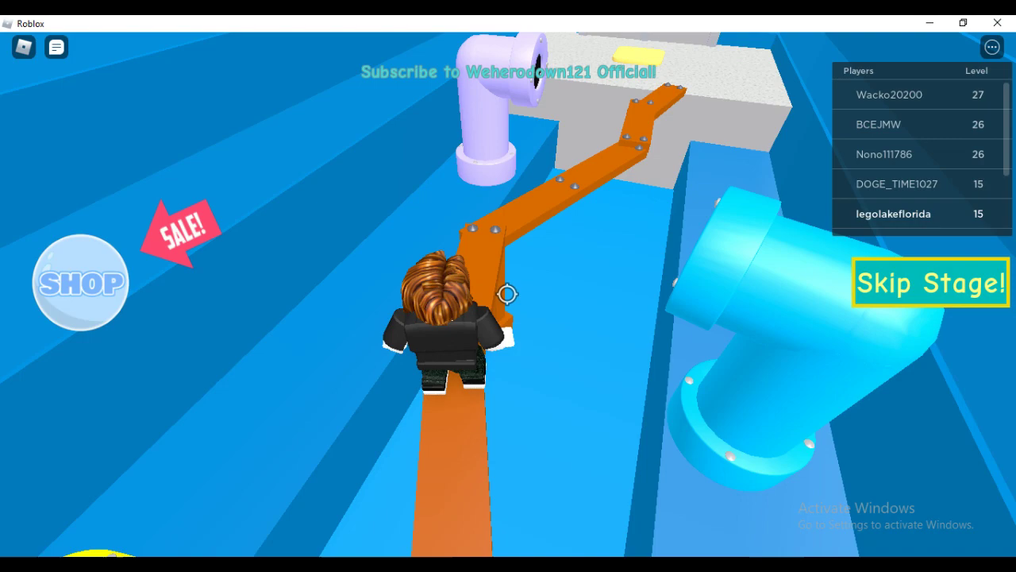
key("w")
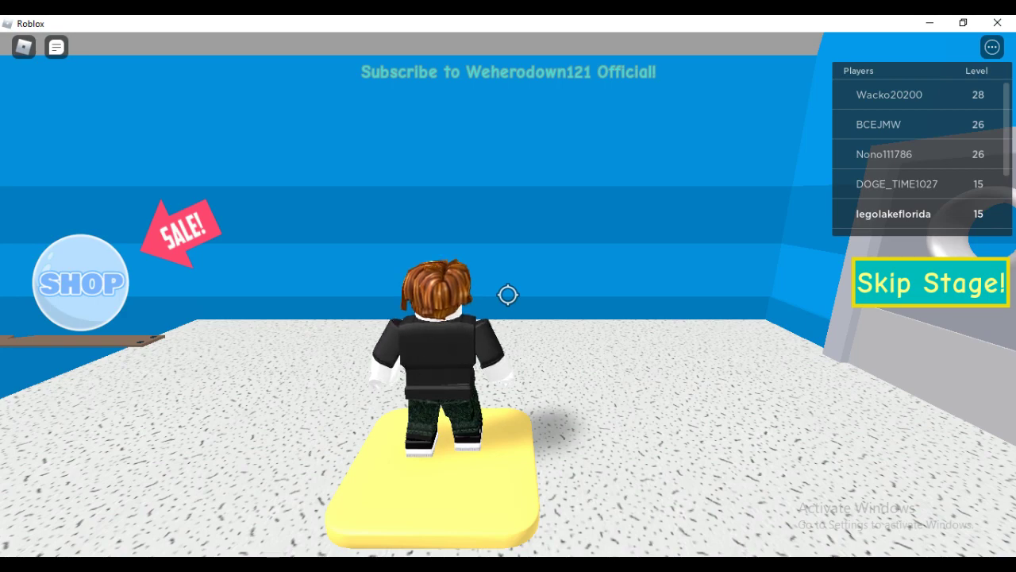
- Walk through the doors and along the first stretch of the orange beam
key("w")
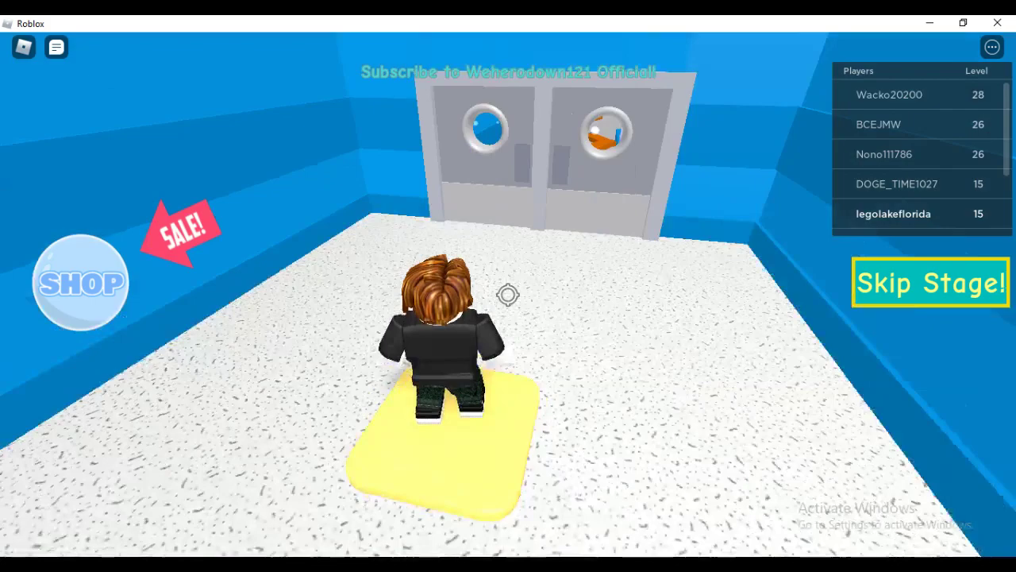
key("w")
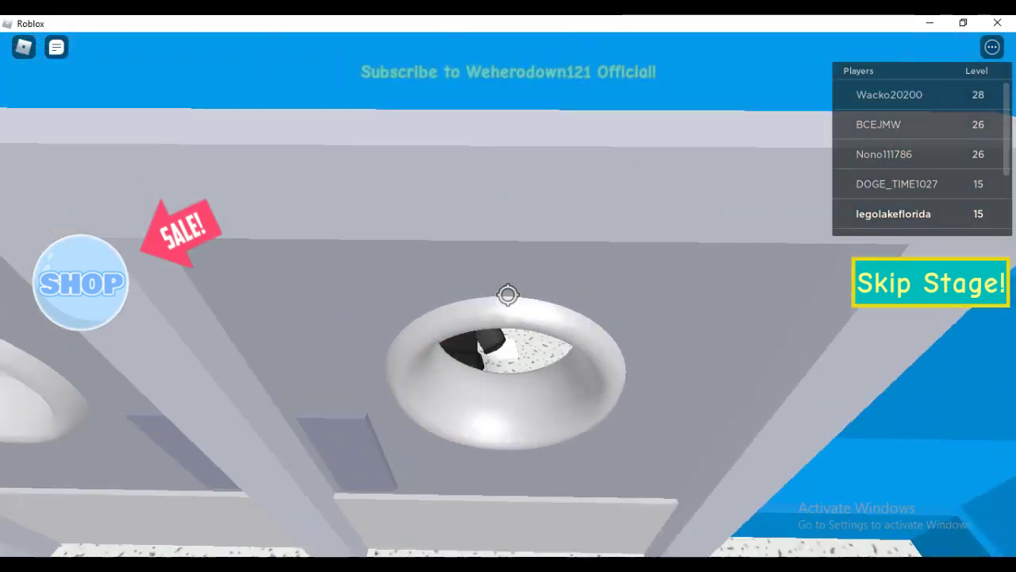
key("w")
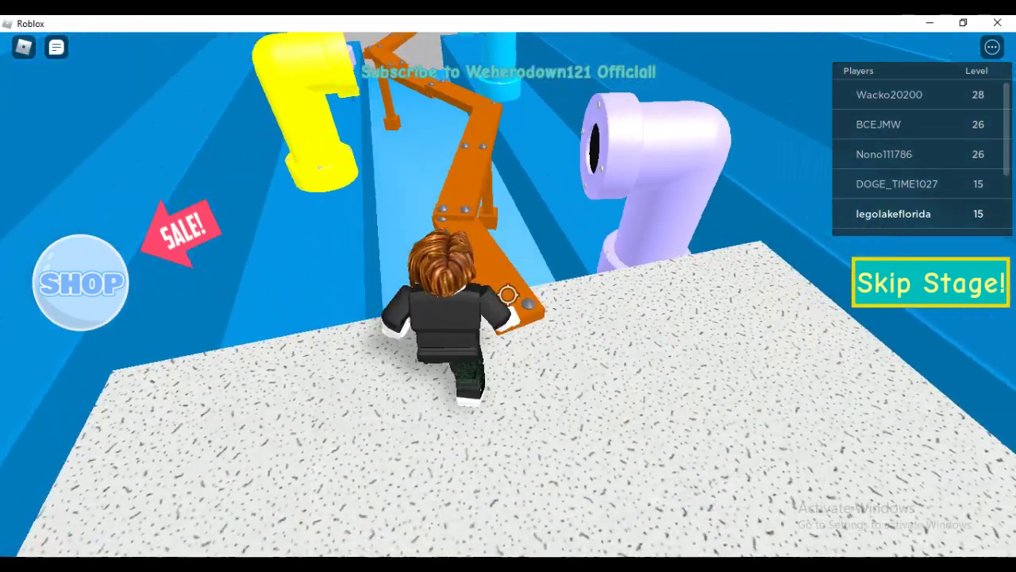
key("w")
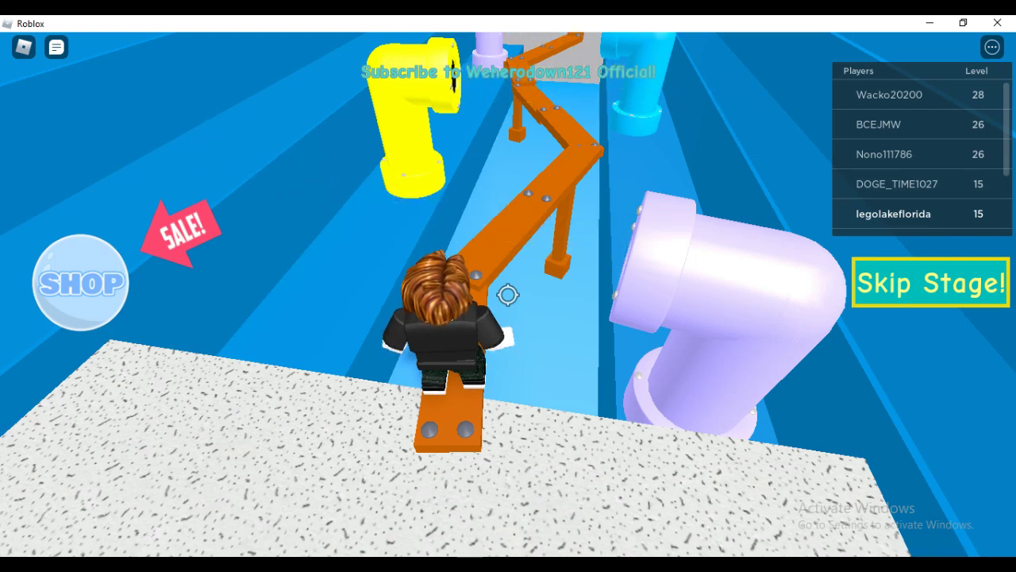
key("w")
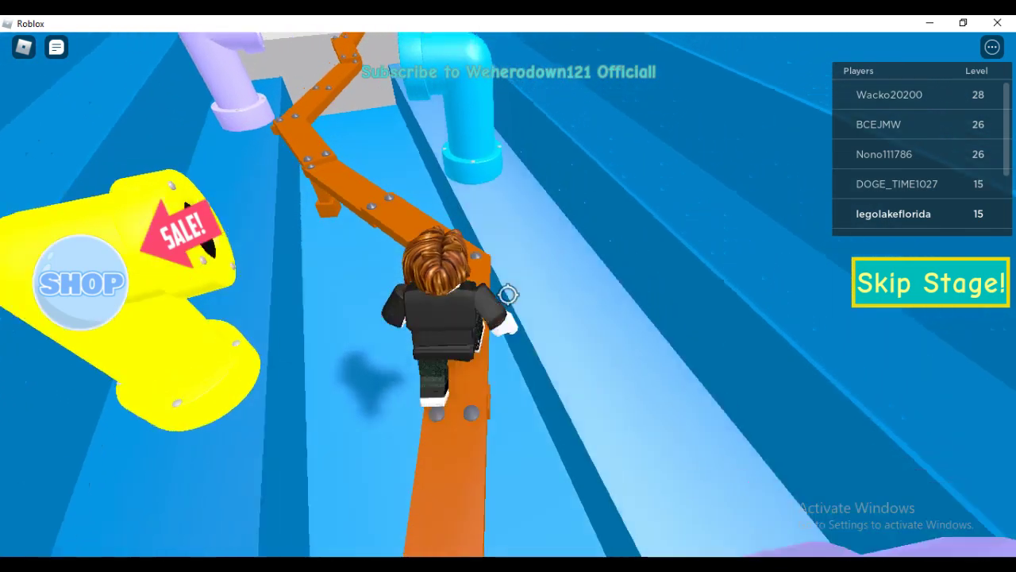
key("w")
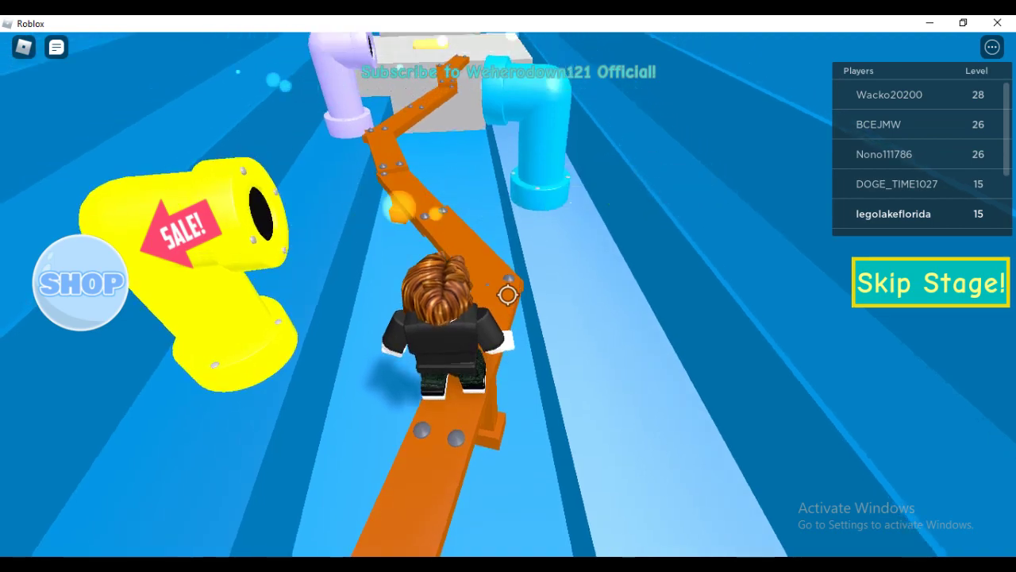
key("w")
- Jump the beam's bend, follow it to the white platform, and pass through the doors
key("w")
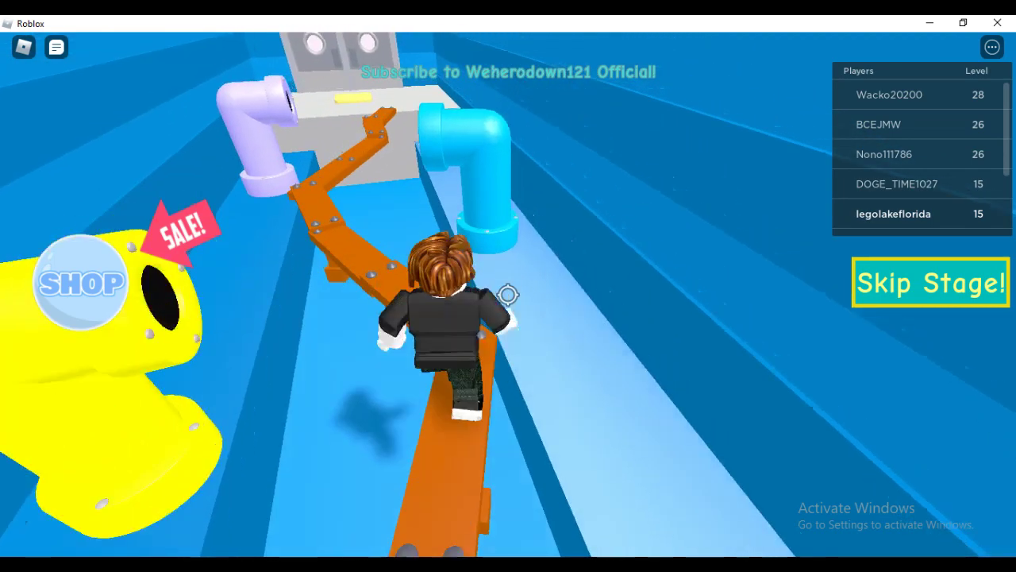
key("space")
key("w")
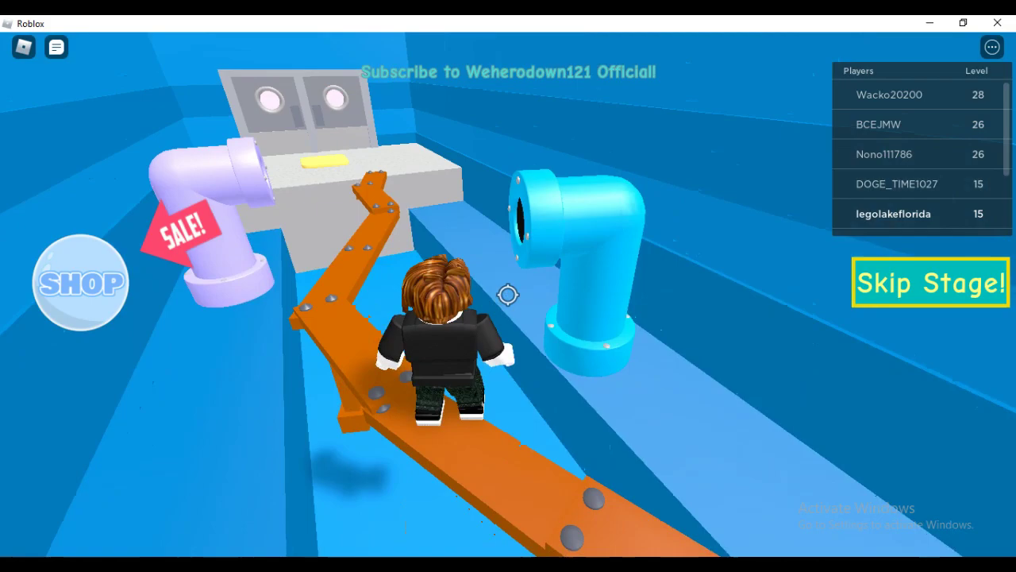
left_click_drag(508, 295, 508, 295)
key("w")
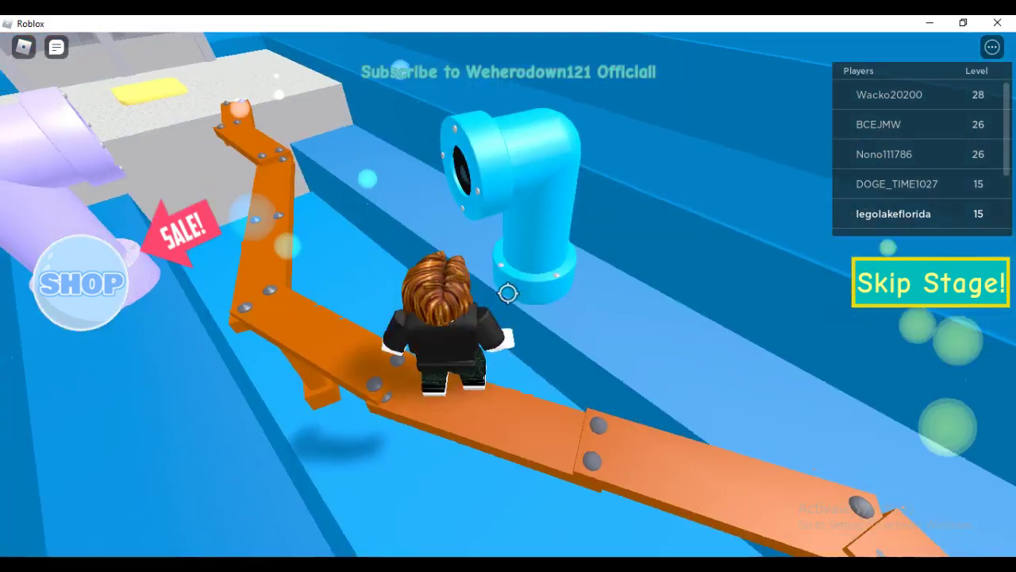
key("w")
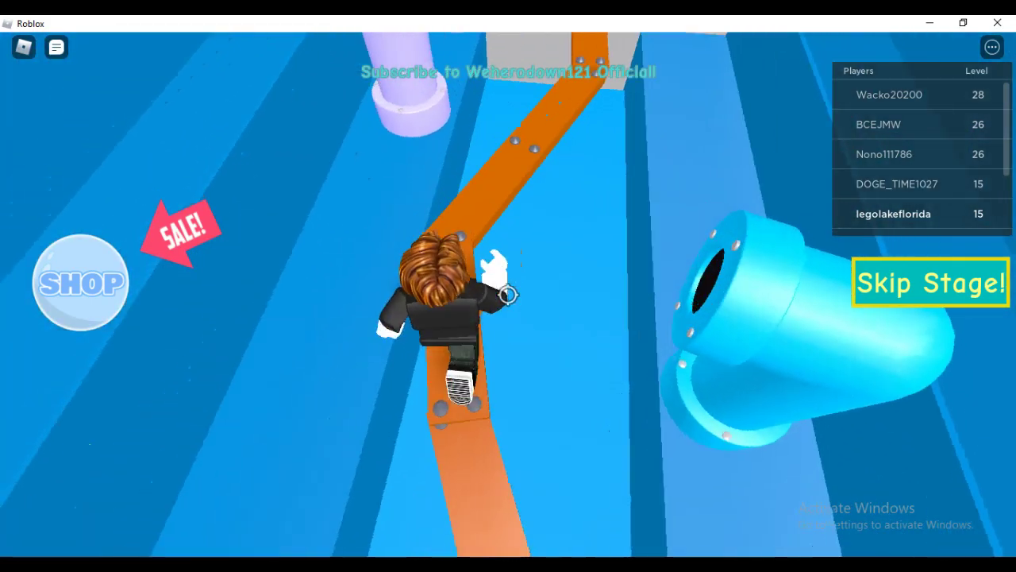
key("w")
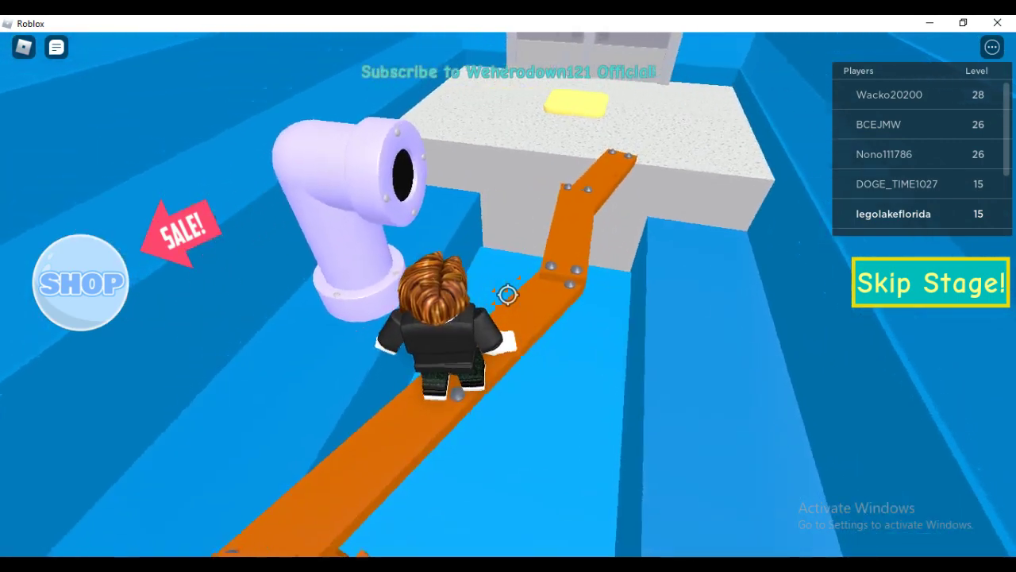
key("w")
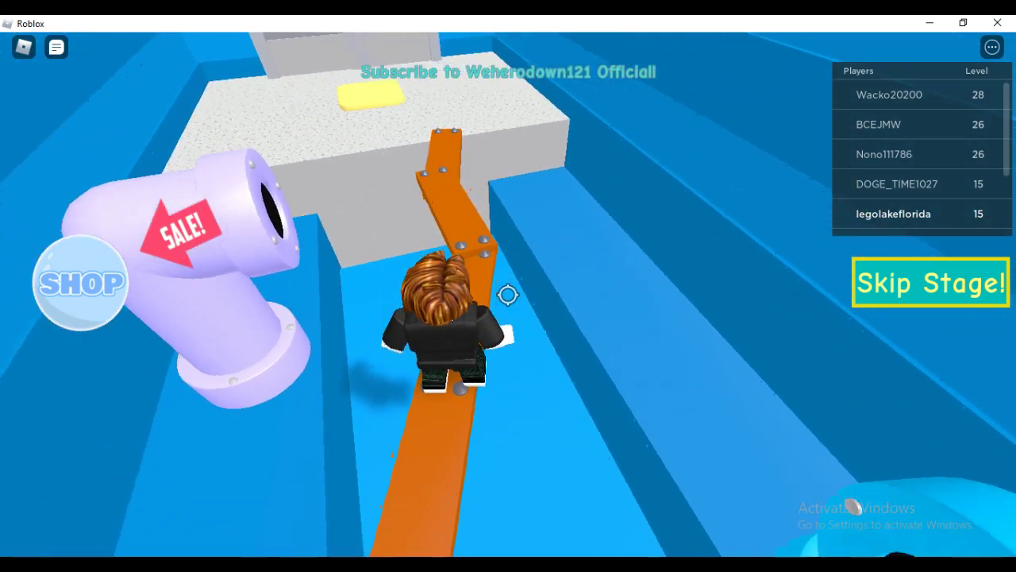
key("w")
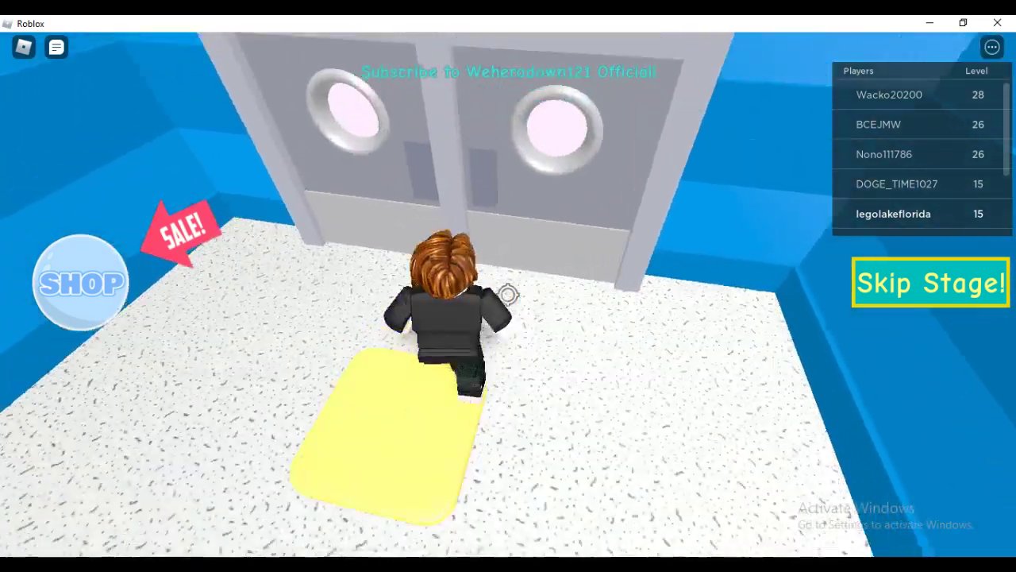
key("w")
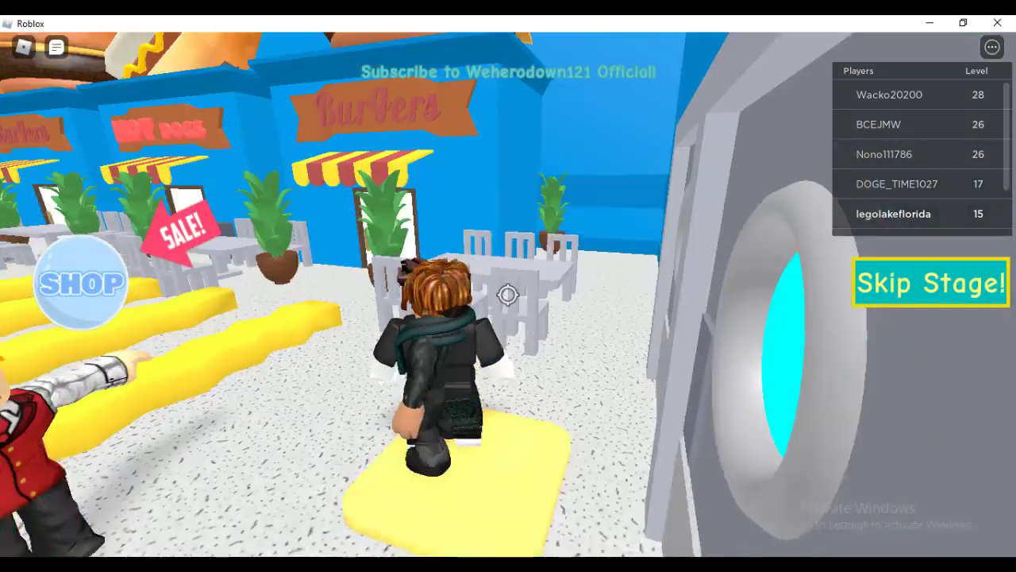
- Move into the food court and dismiss its welcome message
left_click_drag(509, 295, 508, 295)
key("w")
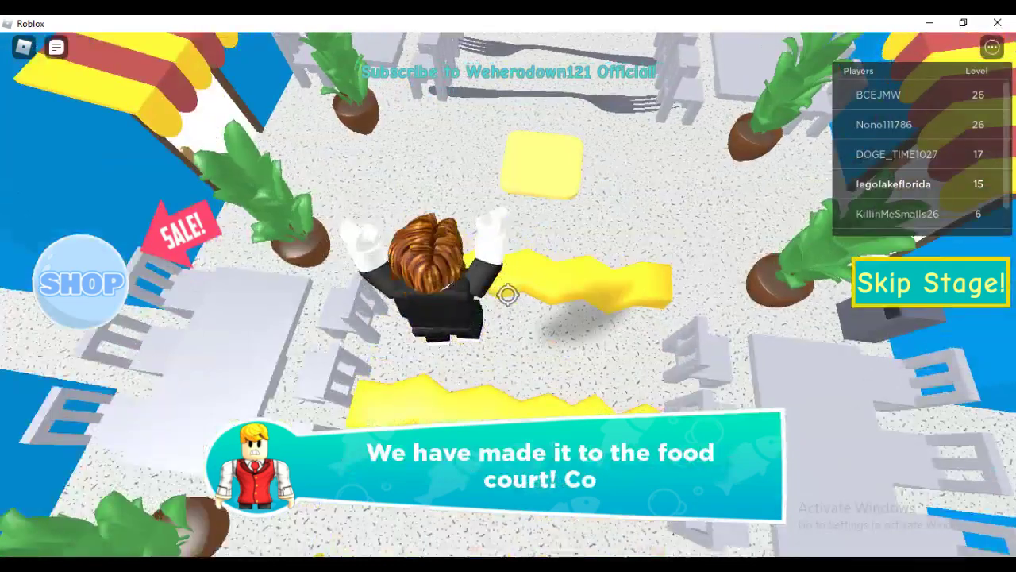
left_click_drag(509, 296, 509, 295)
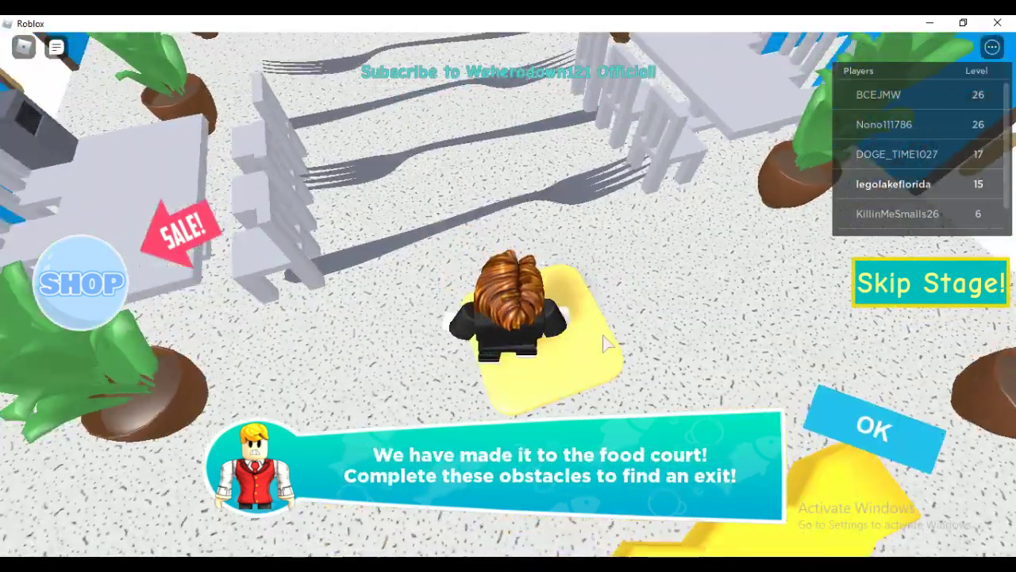
left_click(880, 432)
- Run between the giant forks toward the purple doorway
left_click_drag(508, 295, 508, 295)
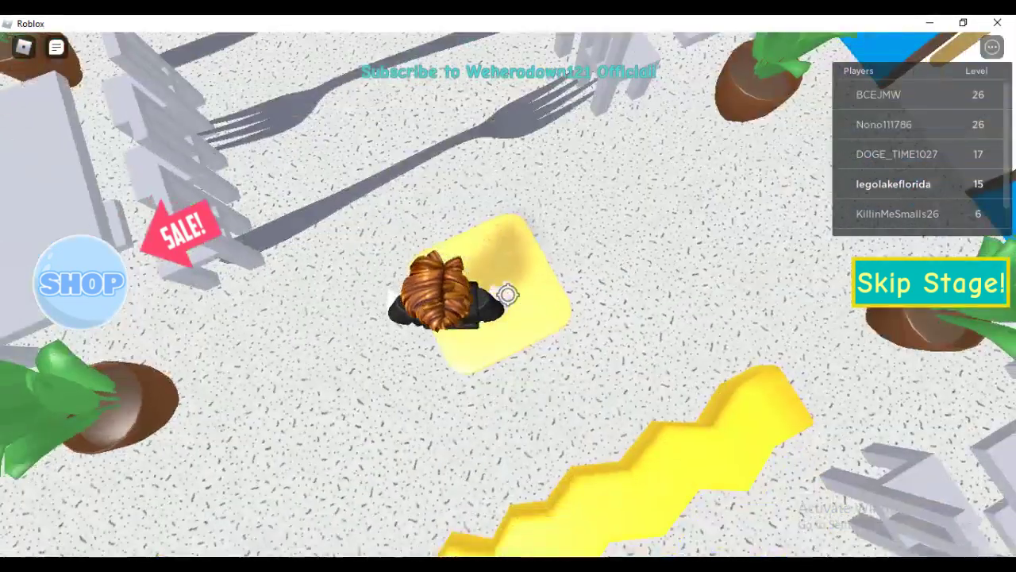
key("w")
key("w")
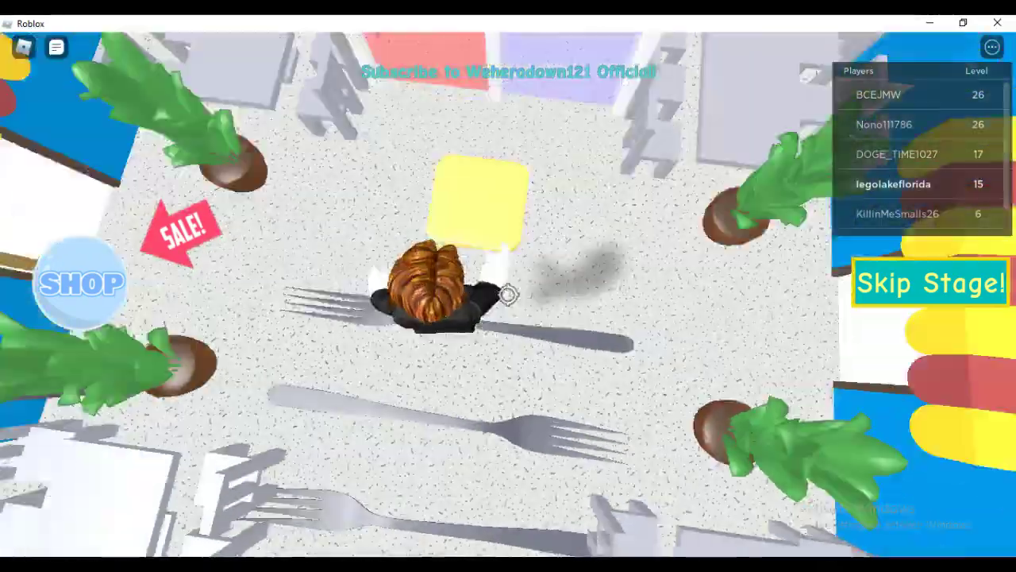
left_click_drag(508, 295, 509, 295)
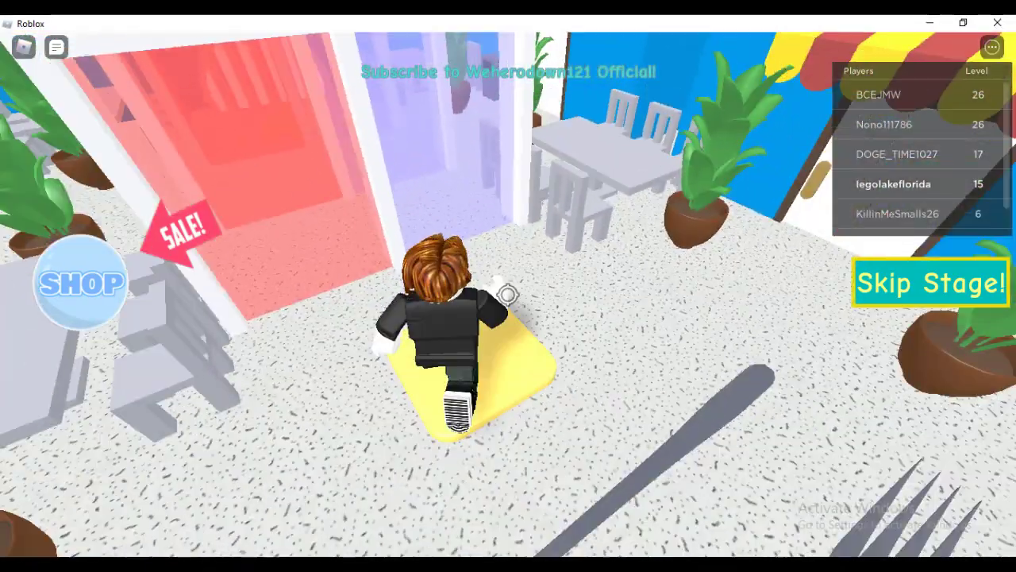
key("w")
key("w")
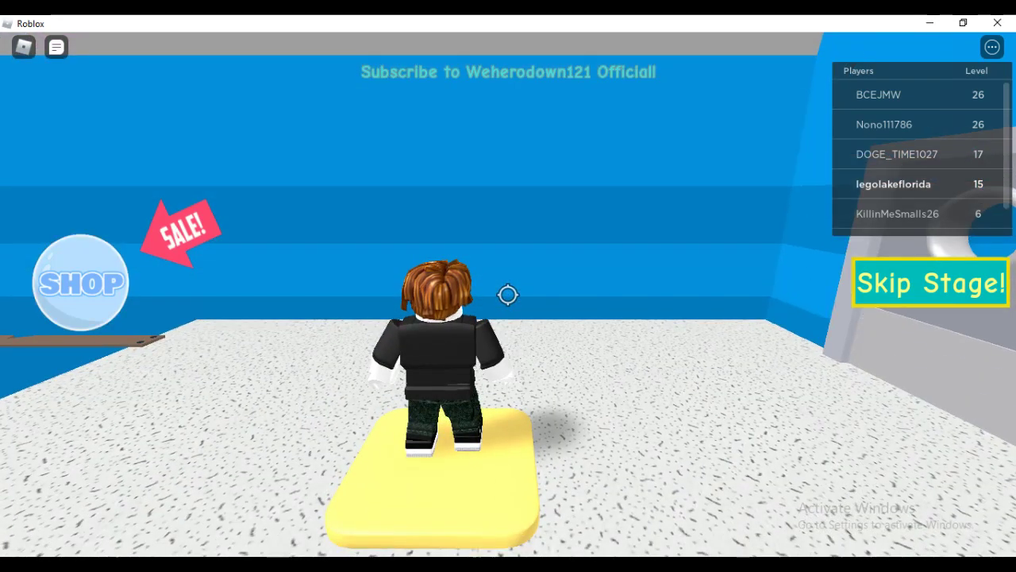
- Run through the wall holes and along the zigzag orange beam until falling off
left_click_drag(509, 296, 508, 296)
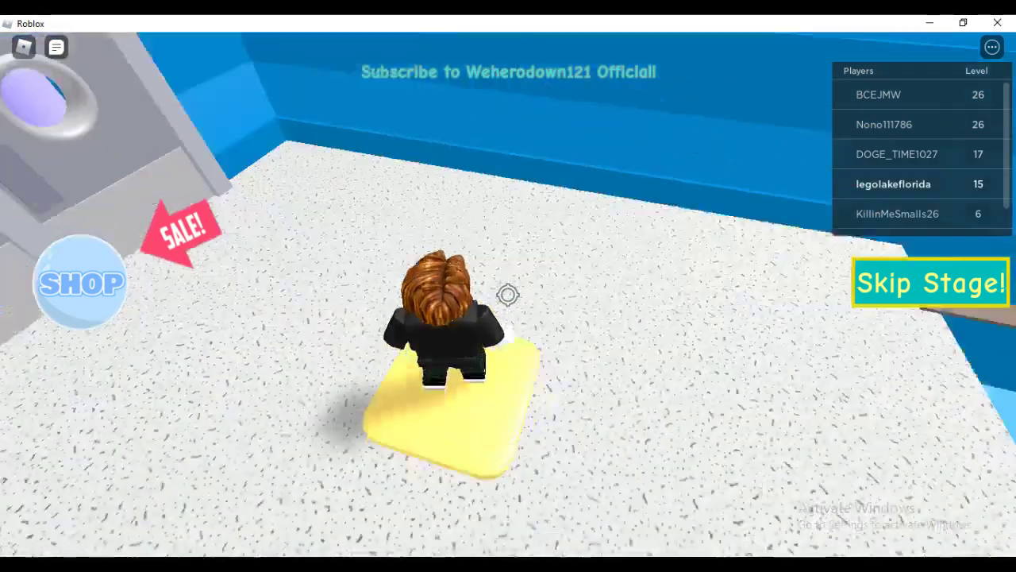
key("w")
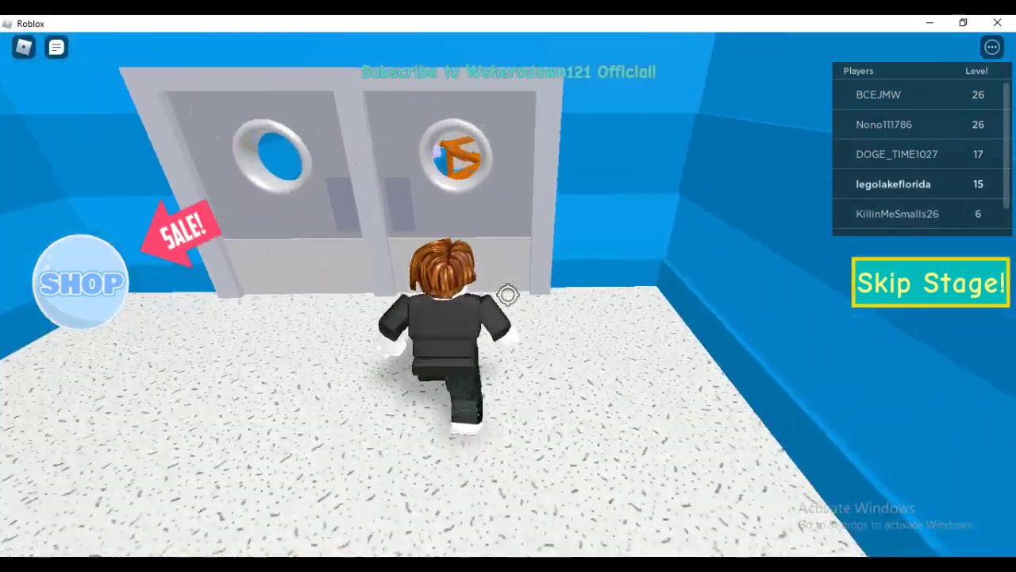
key("w")
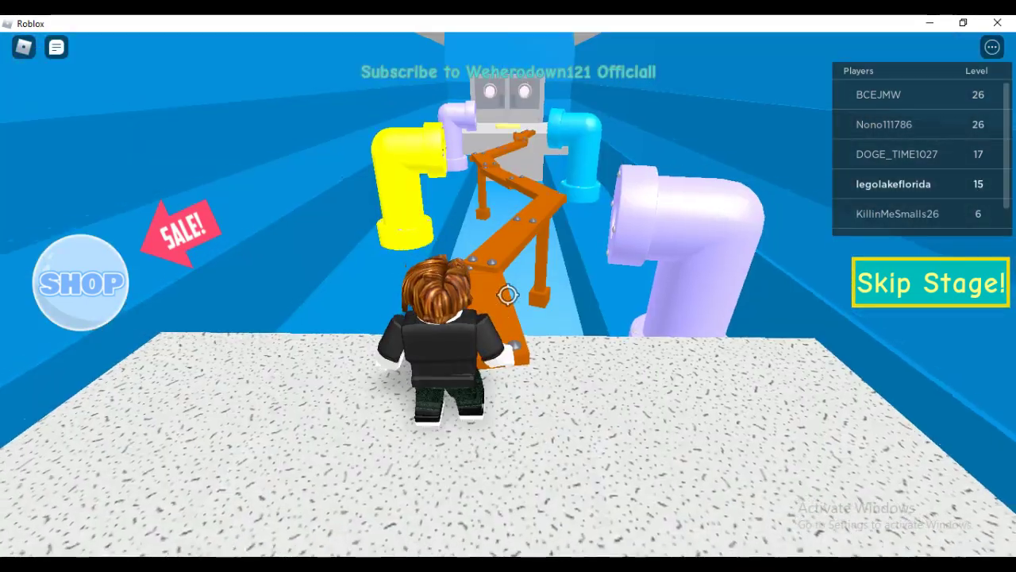
key("w")
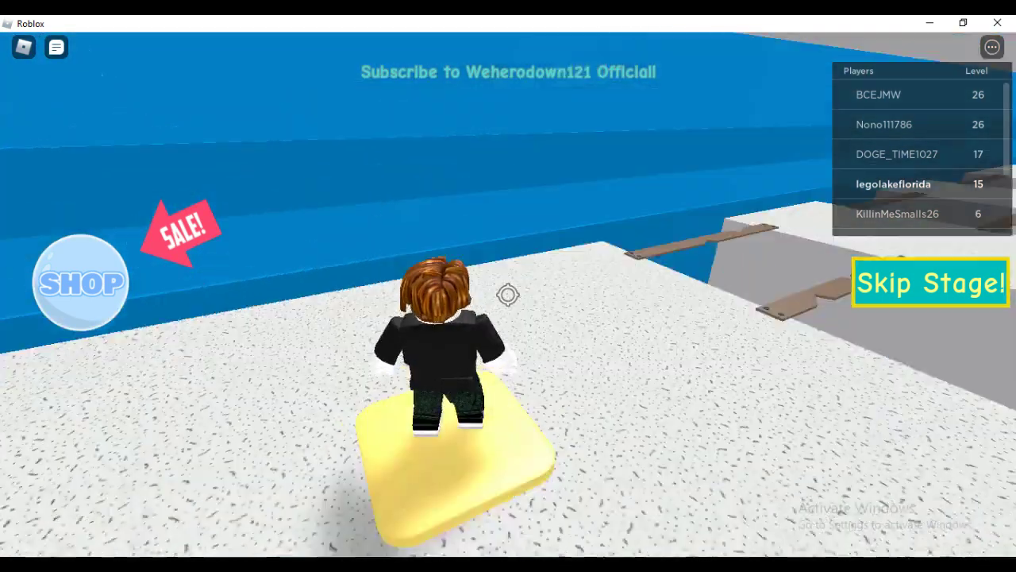
key("w")
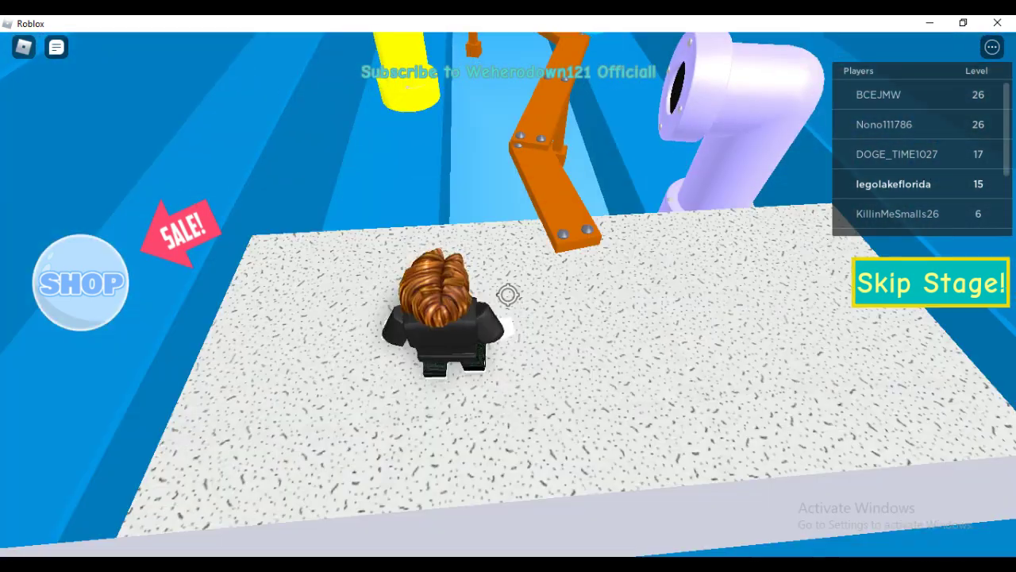
key("w")
key("w")
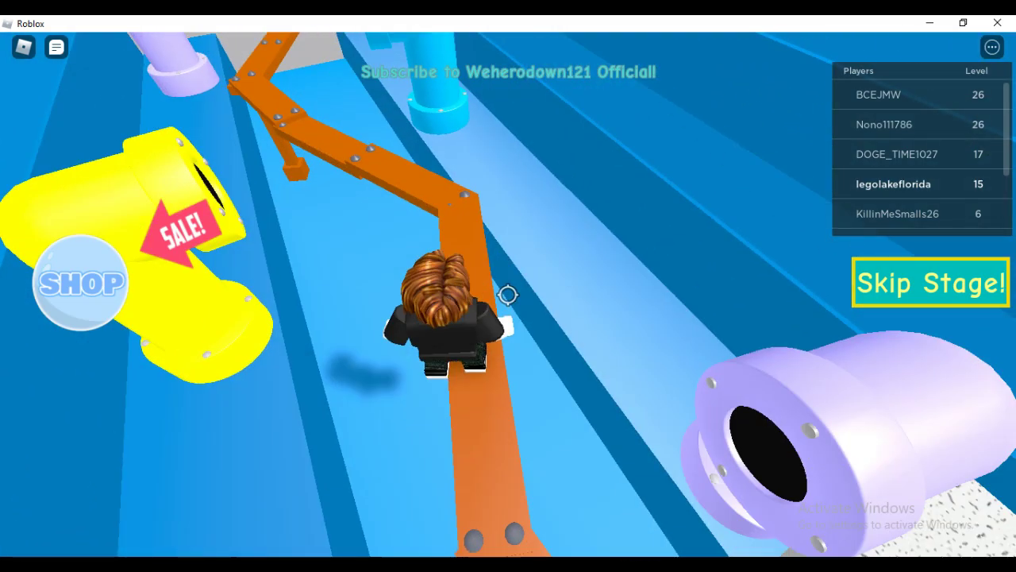
key("w")
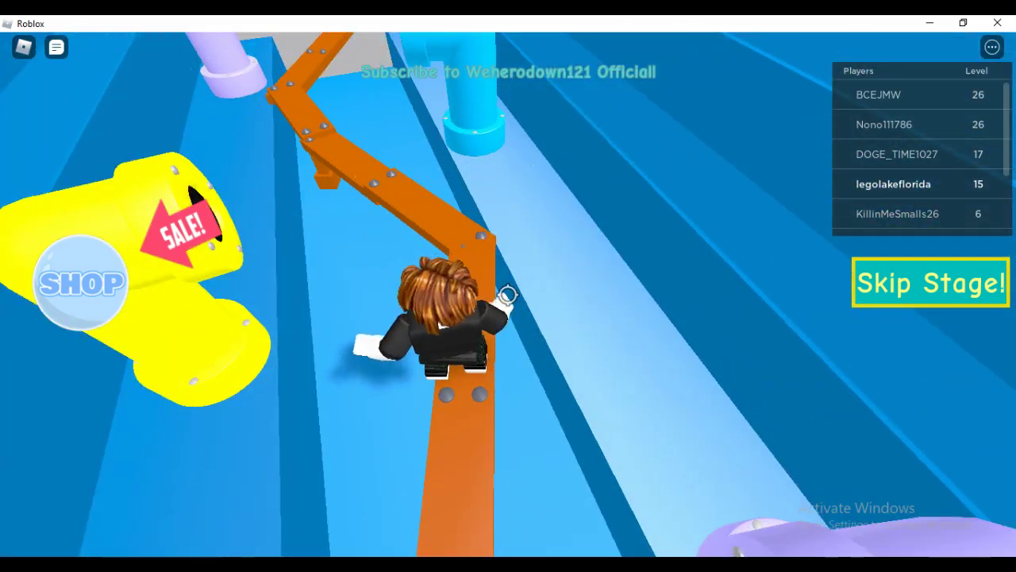
key("w")
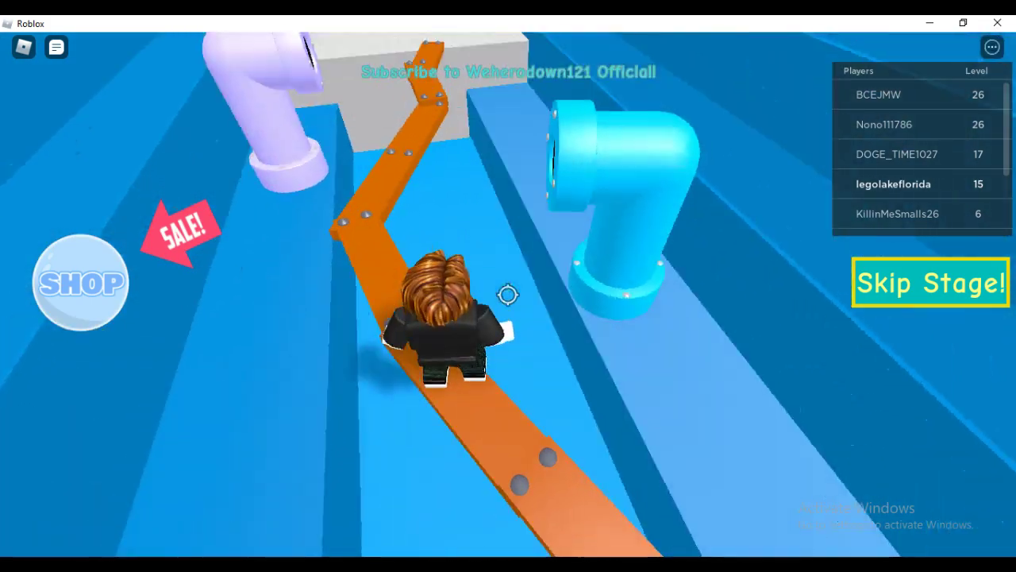
key("w")
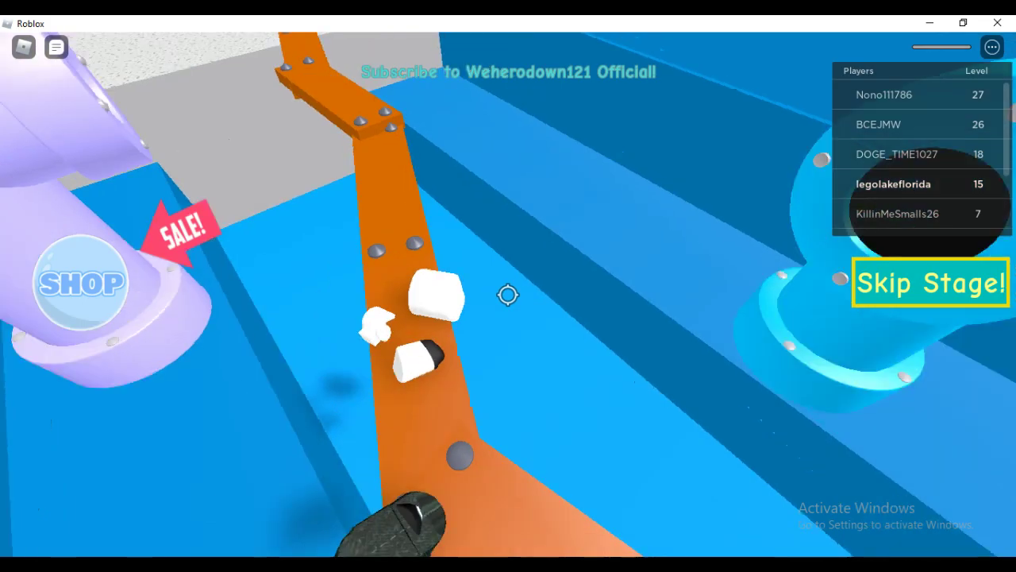
left_click_drag(508, 296, 508, 295)
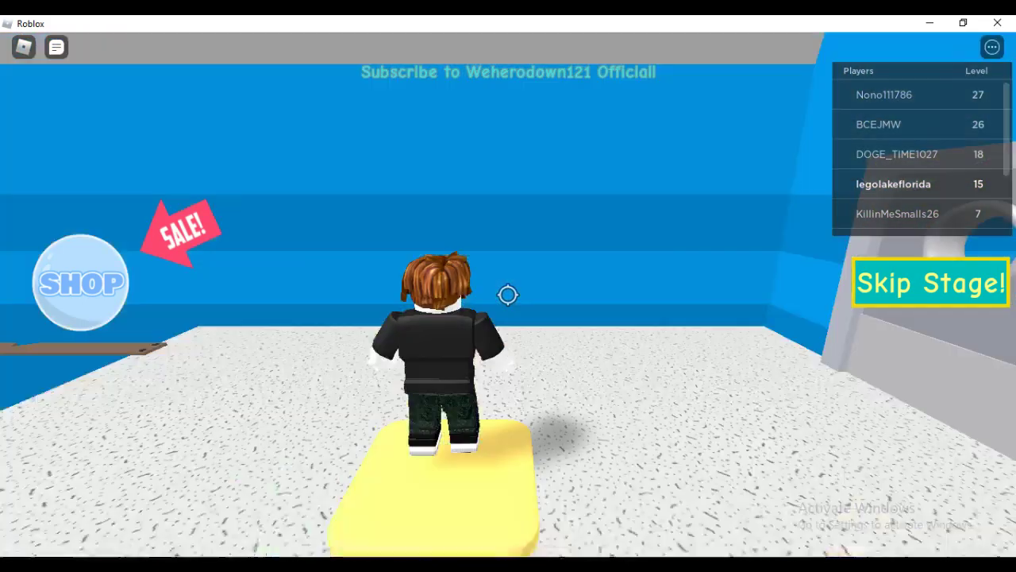
- From the respawn pad, jump onto the orange beam and follow it to the white checkpoint platform
key("w")
key("w")
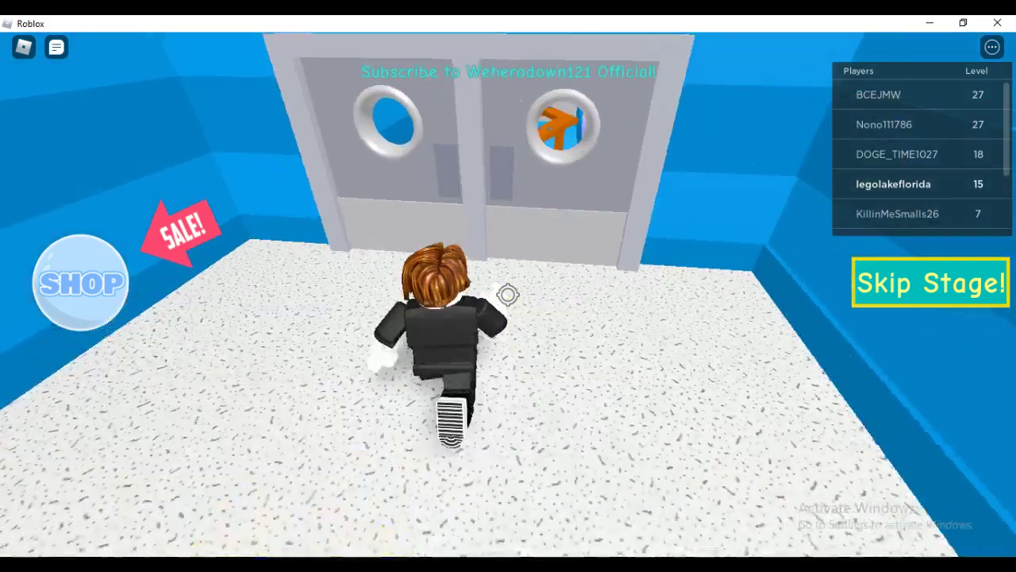
key("w")
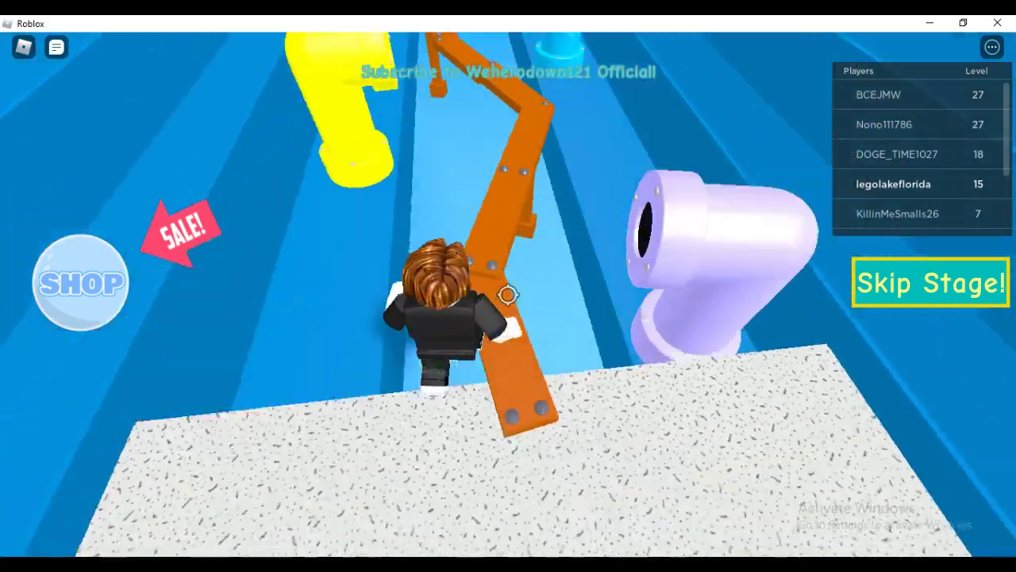
key("space")
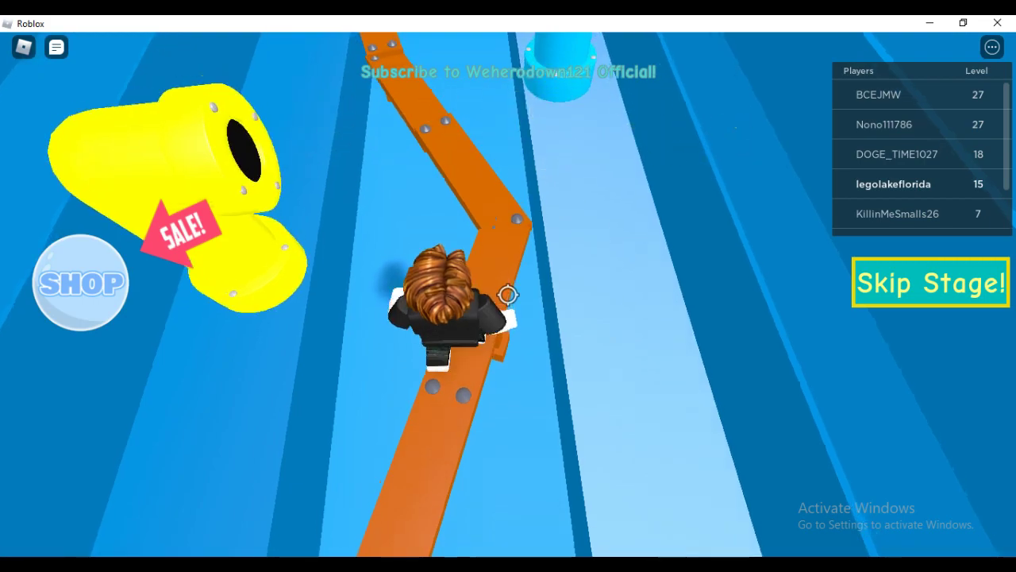
key("w")
key("space")
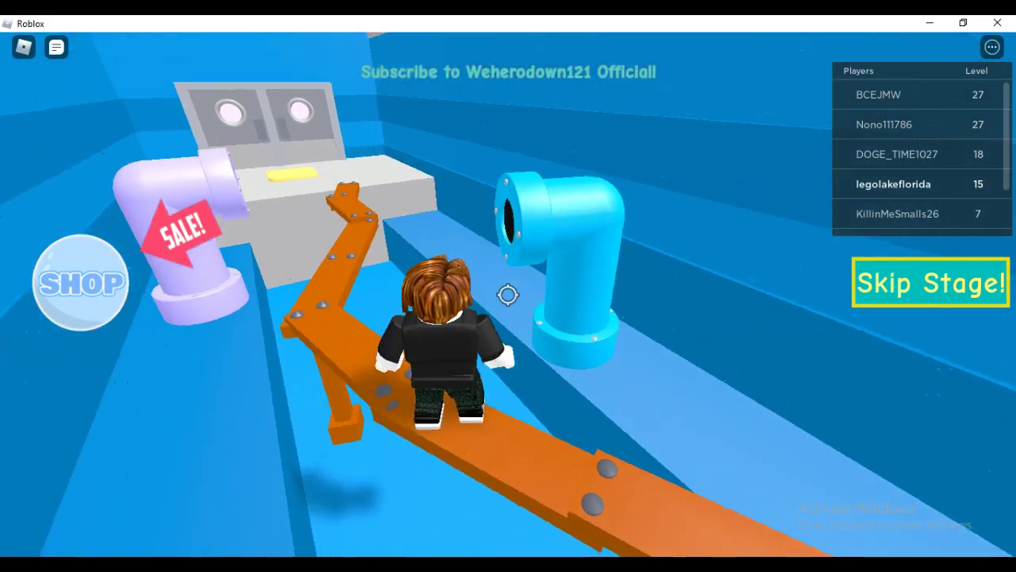
key("w")
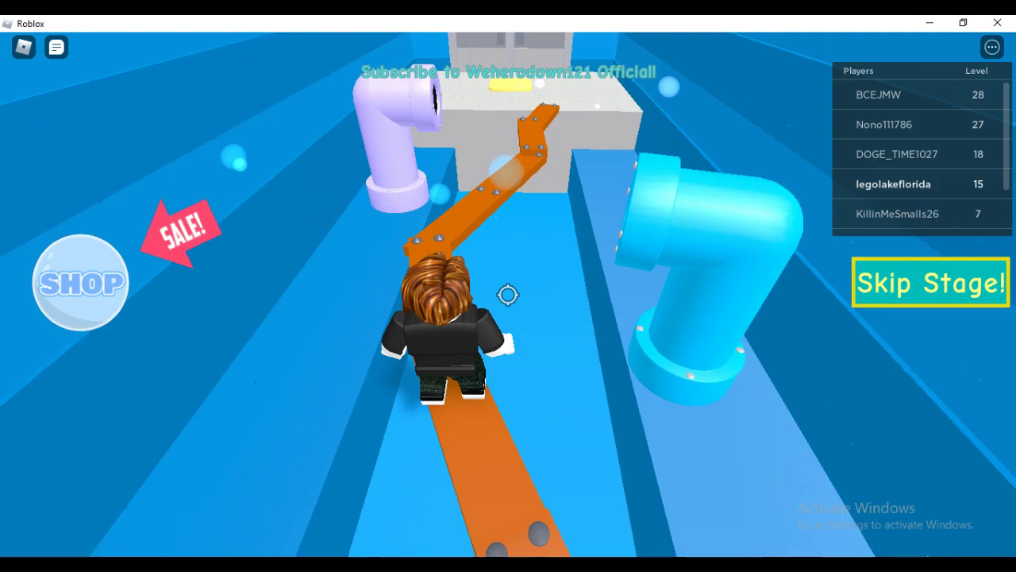
key("w")
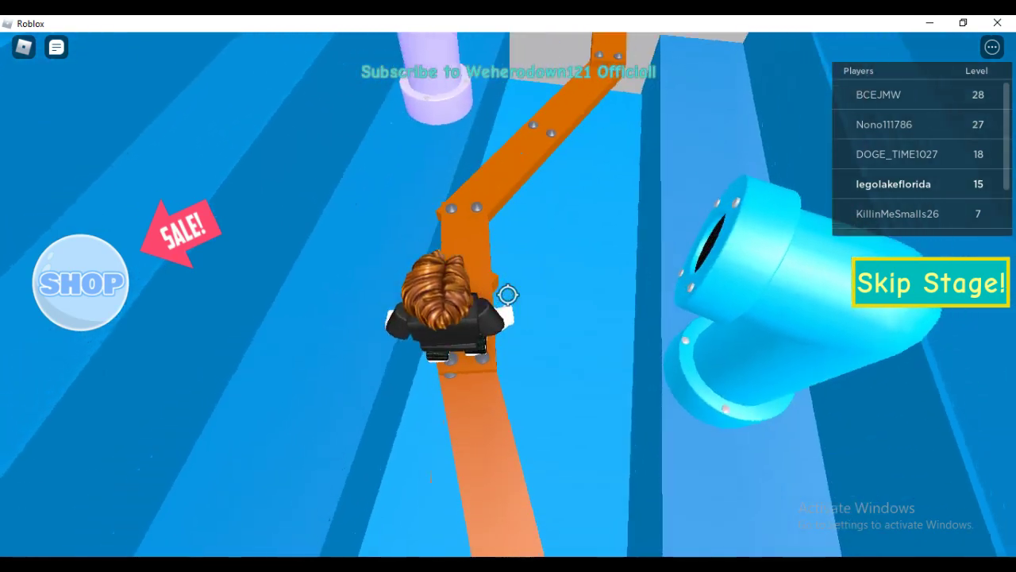
key("w")
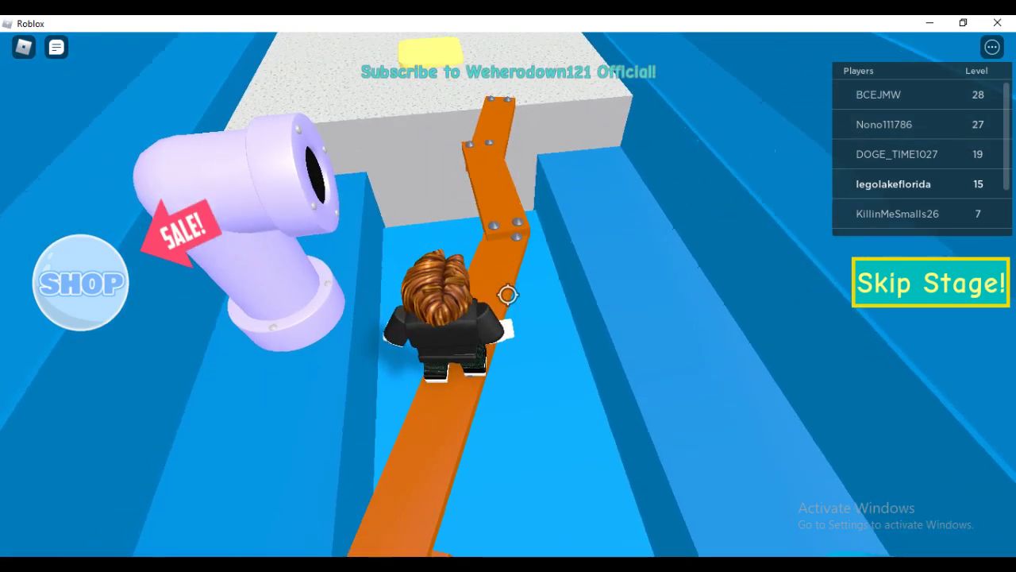
key("w")
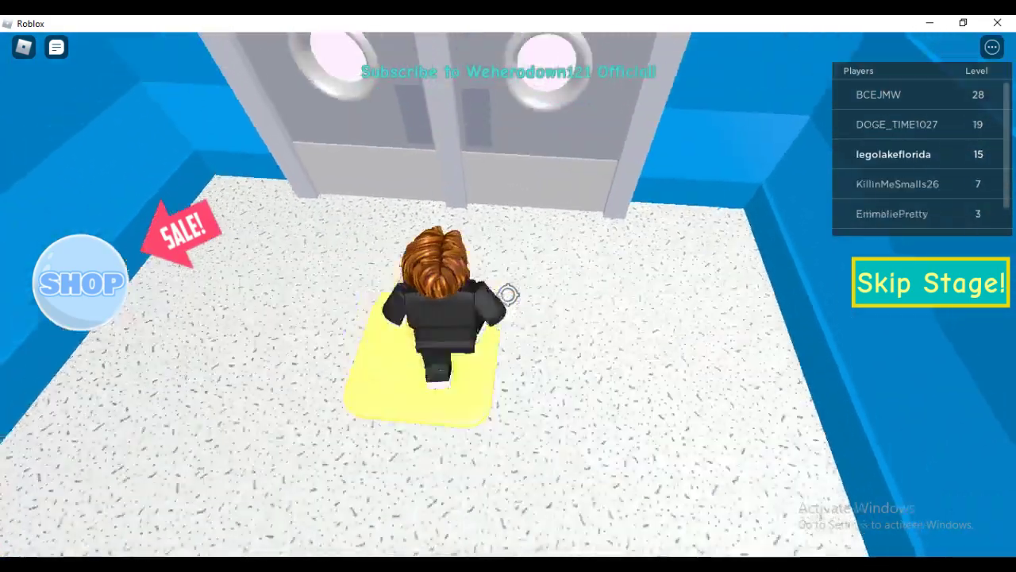
- Go through the doors and jump the yellow zigzag beams to the checkpoint pad
key("w")
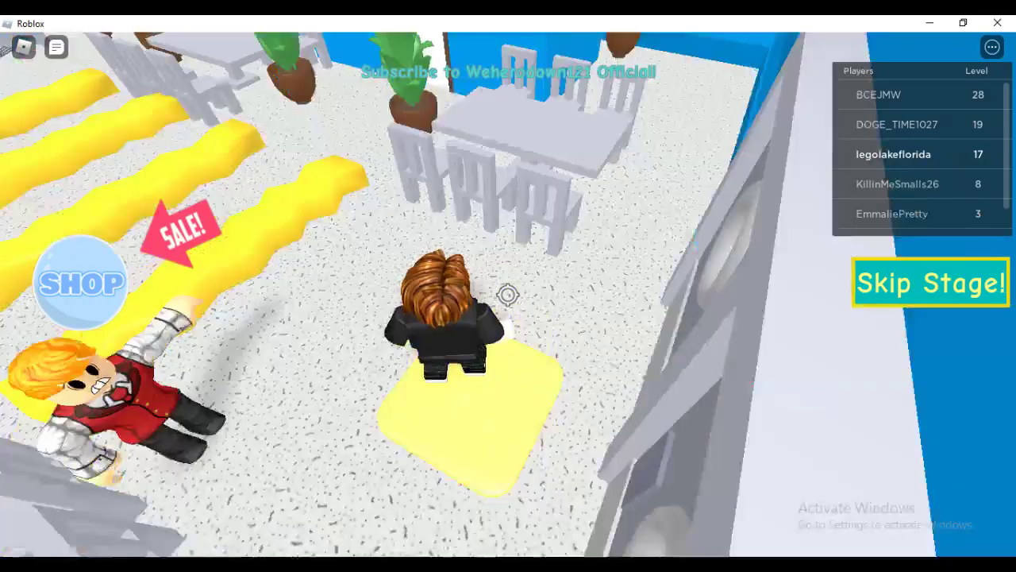
key("w")
key("w")
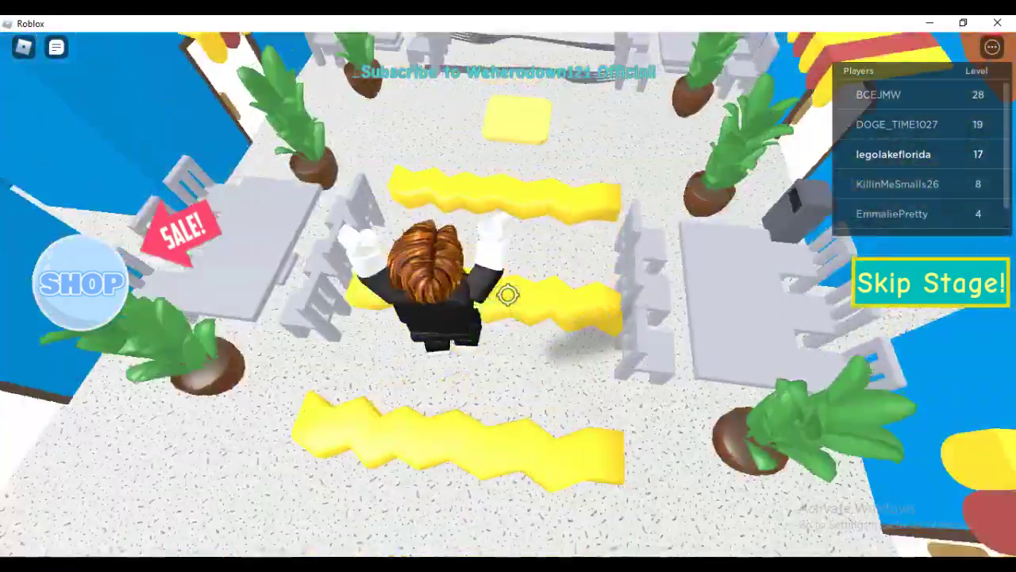
key("w")
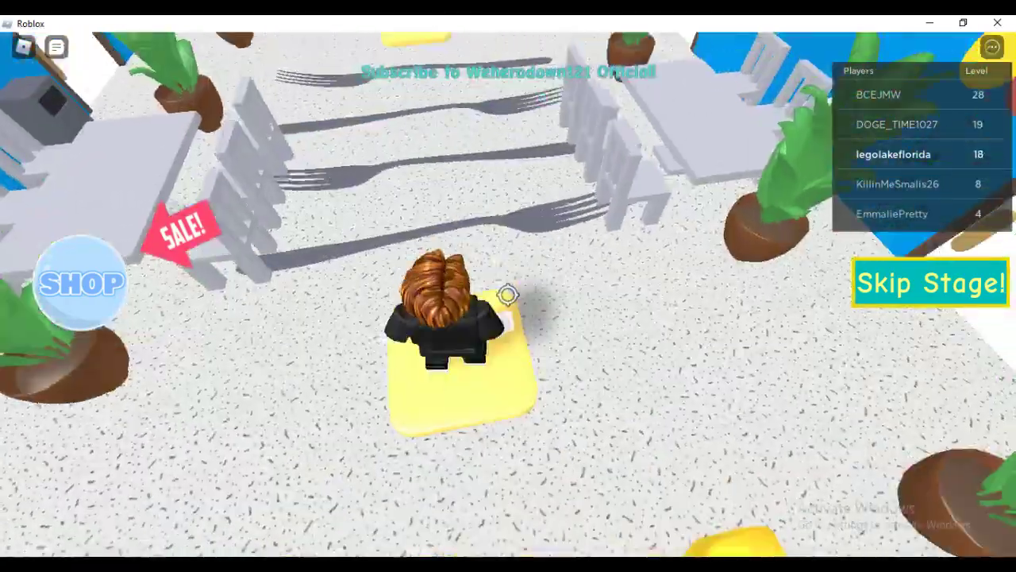
- Pass the giant forks and the red door to the next stage's checkpoint pad
key("w")
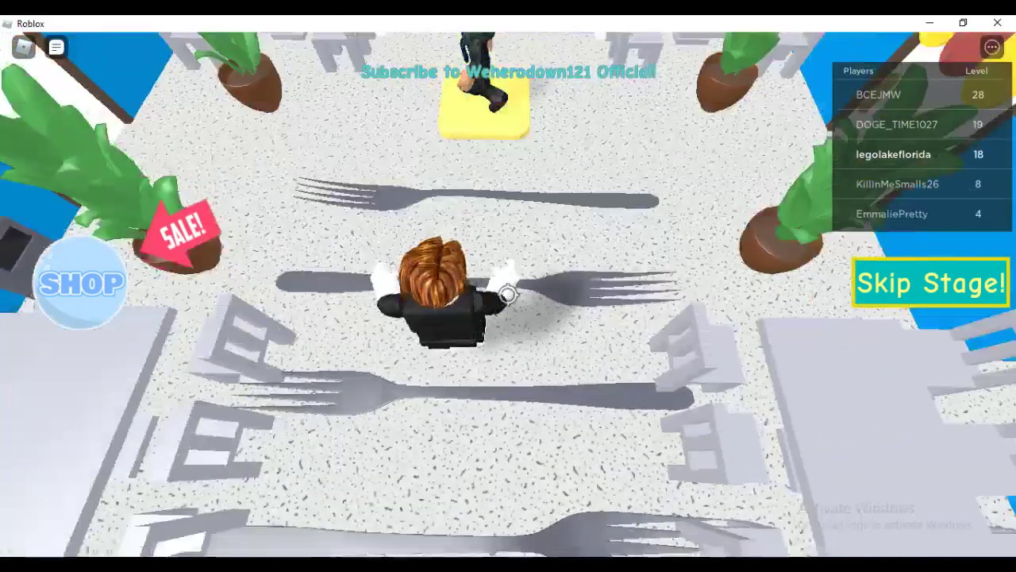
key("w")
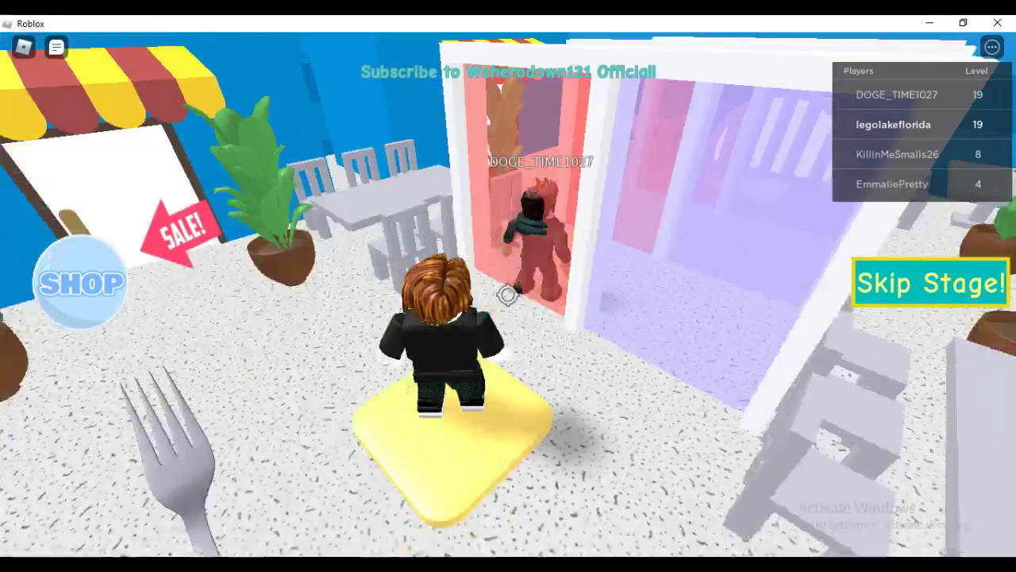
key("w")
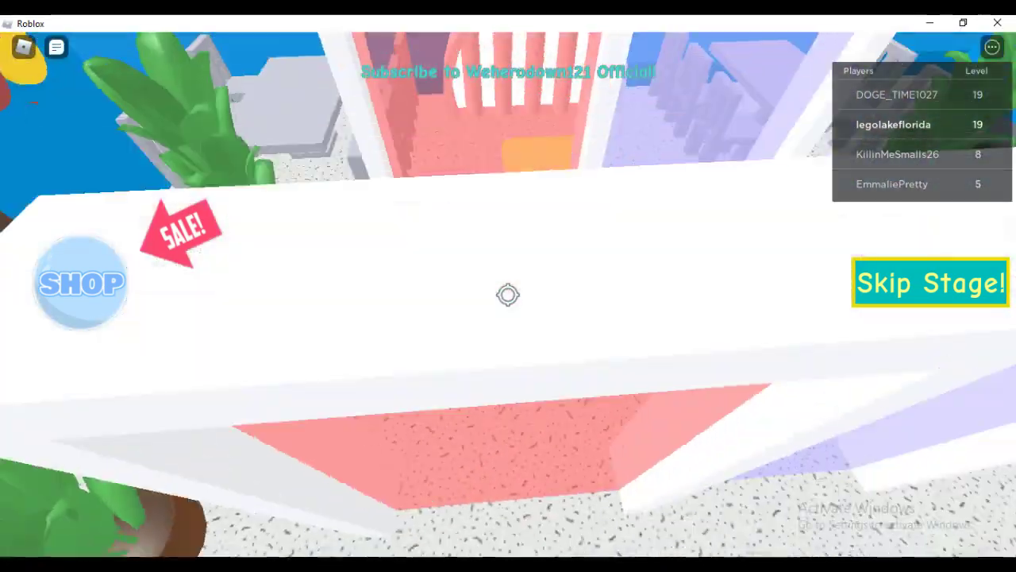
key("w")
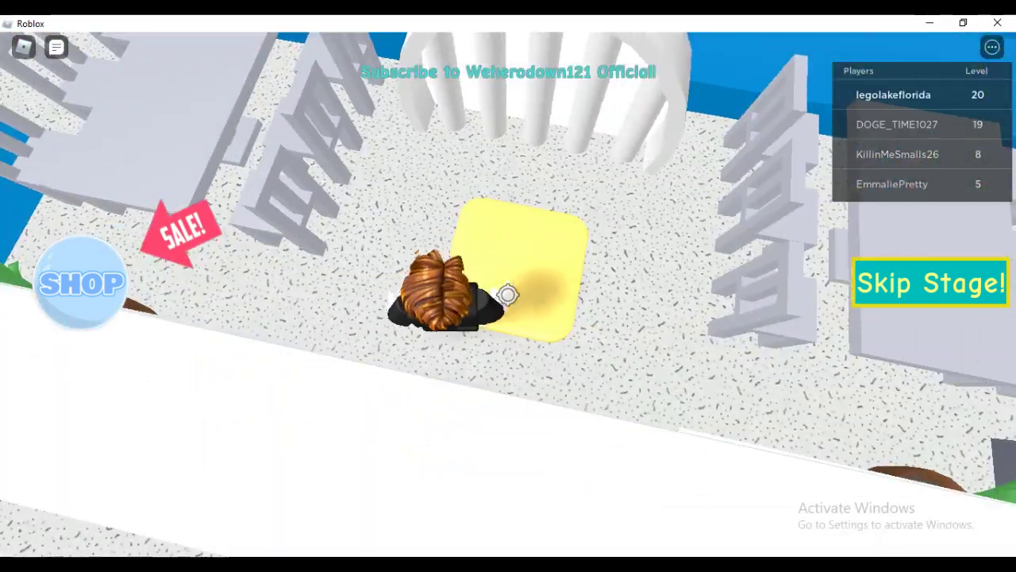
key("w")
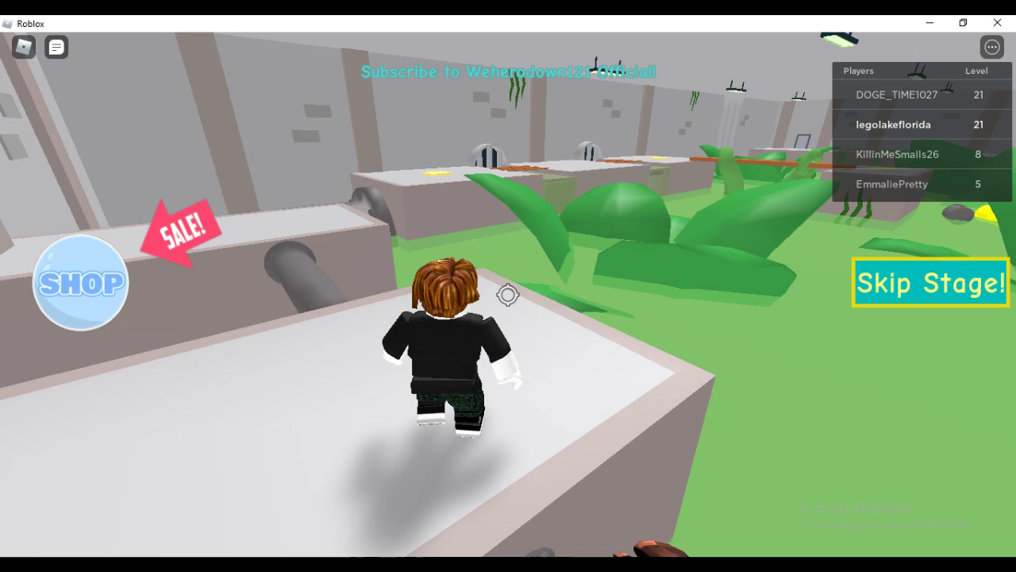
- Jump onto the platform and run along the pipe to the checkpoint
left_click_drag(509, 296, 508, 295)
key("space")
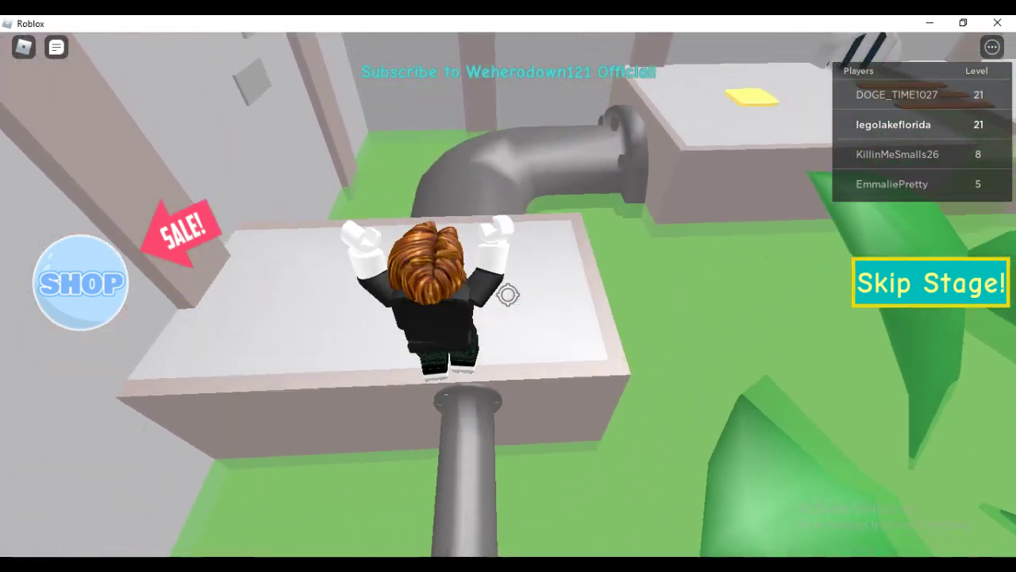
key("space")
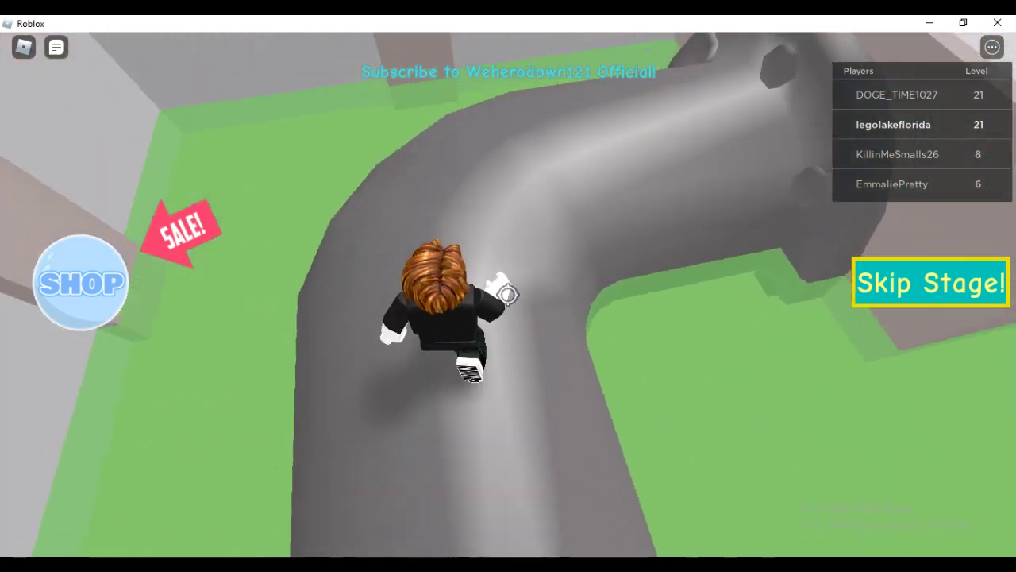
key("w")
key("w")
key("space")
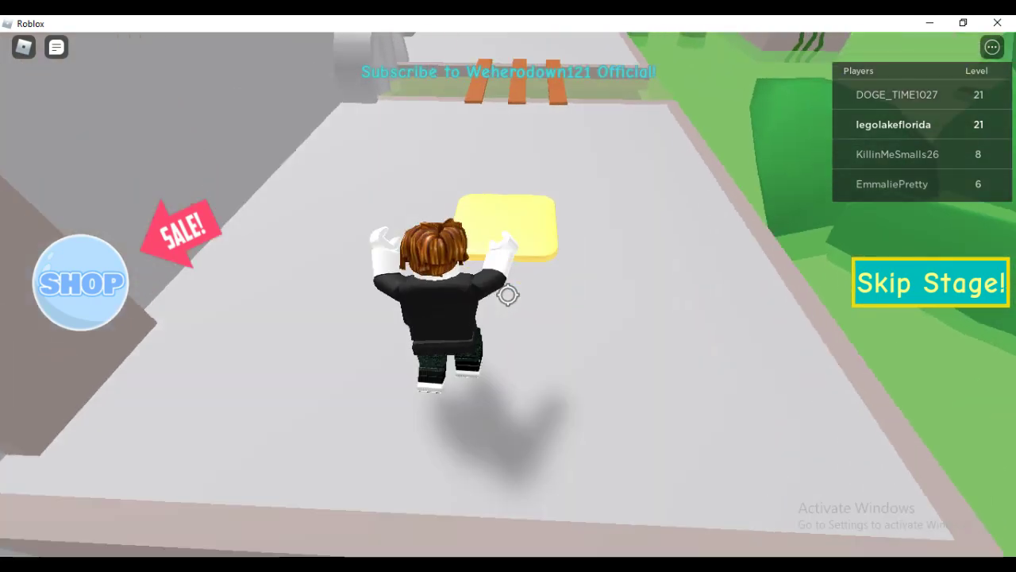
- Jump the gap, cross the orange plank to the yellow pad, then leap toward the barrels
key("w")
key("space")
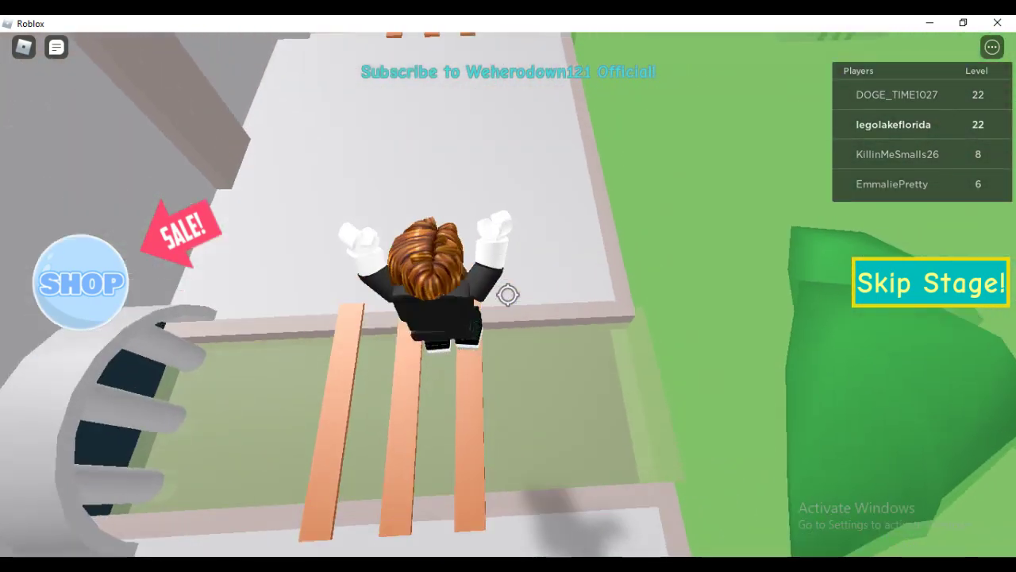
key("w")
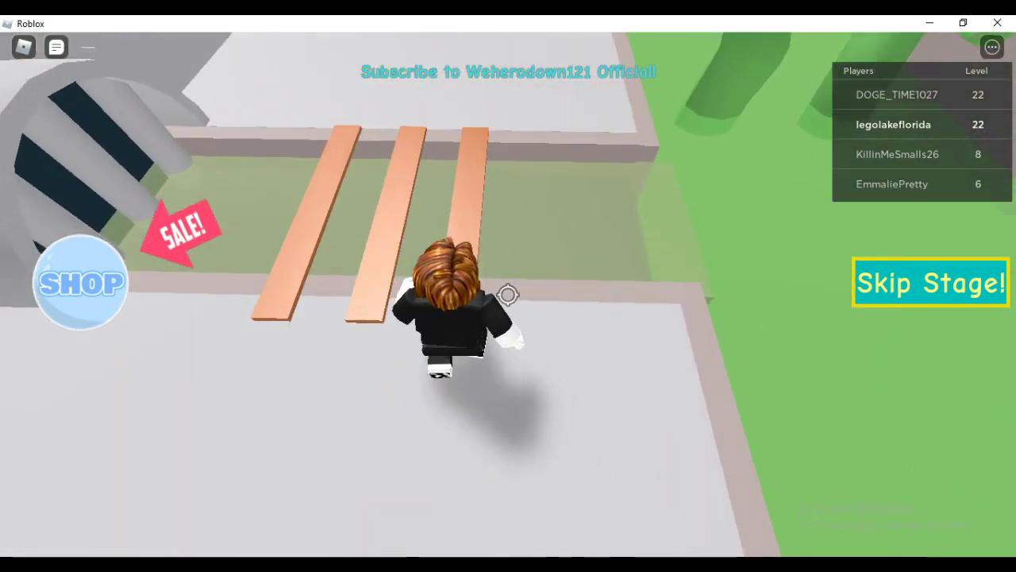
key("w")
key("space")
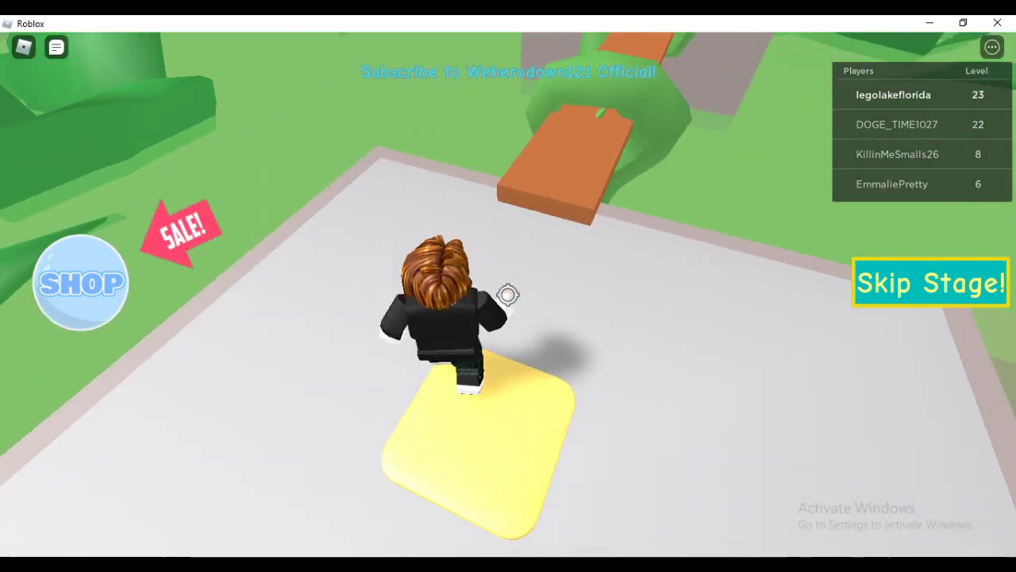
key("w")
key("space")
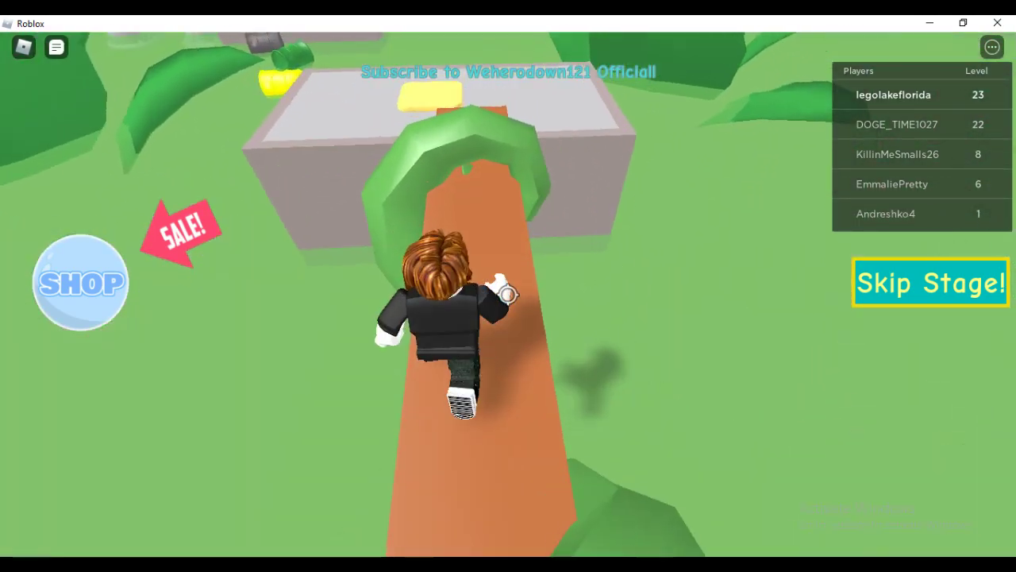
key("w")
key("space")
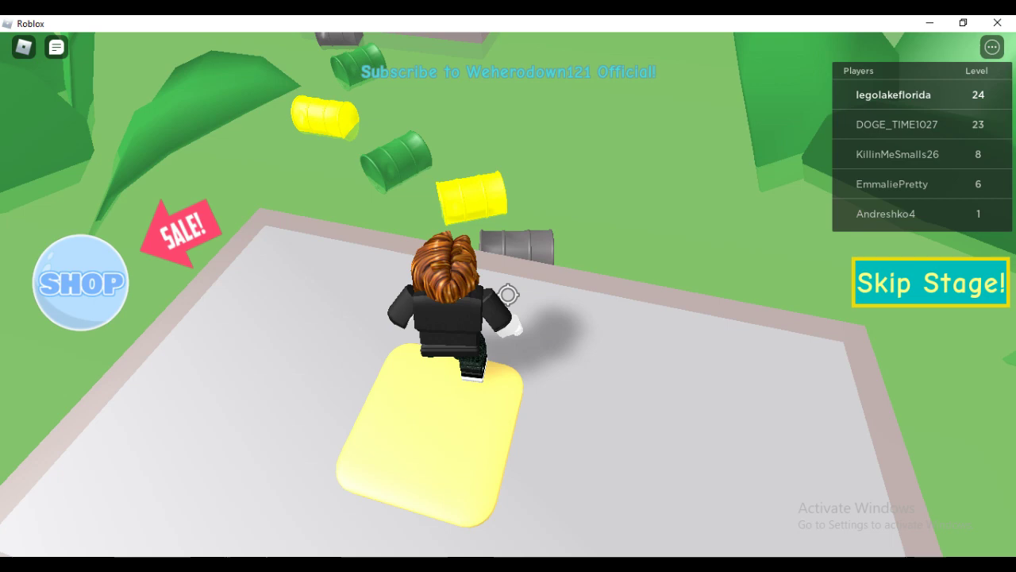
key("w")
key("space")
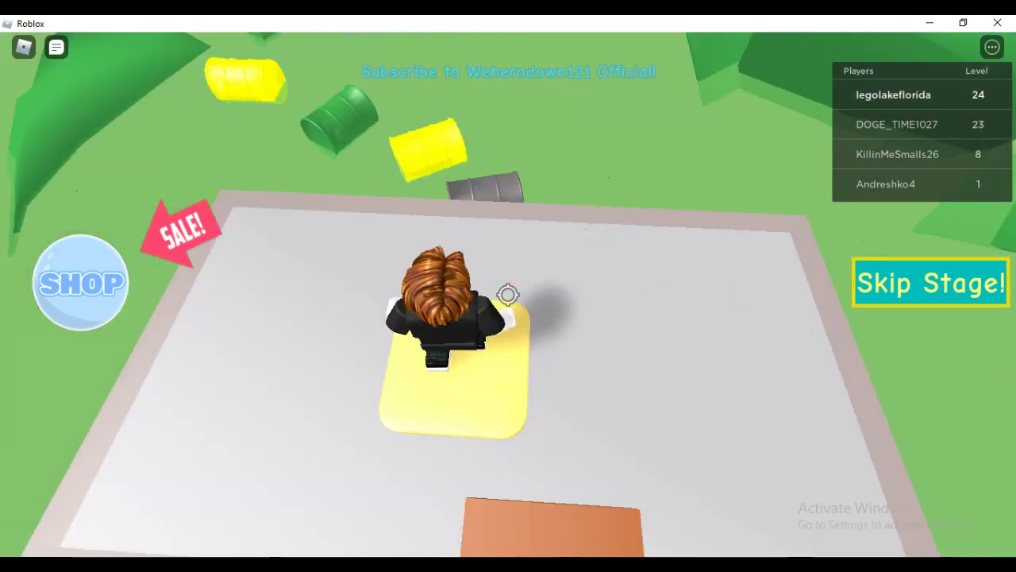
- Hop across the barrels to the yellow pad beyond them
key("w")
key("space")
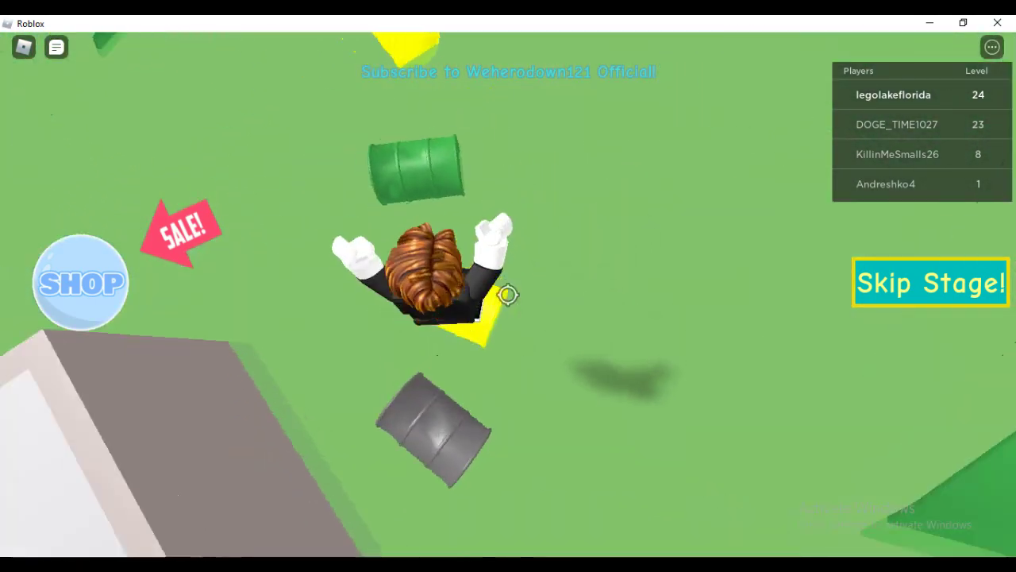
key("w")
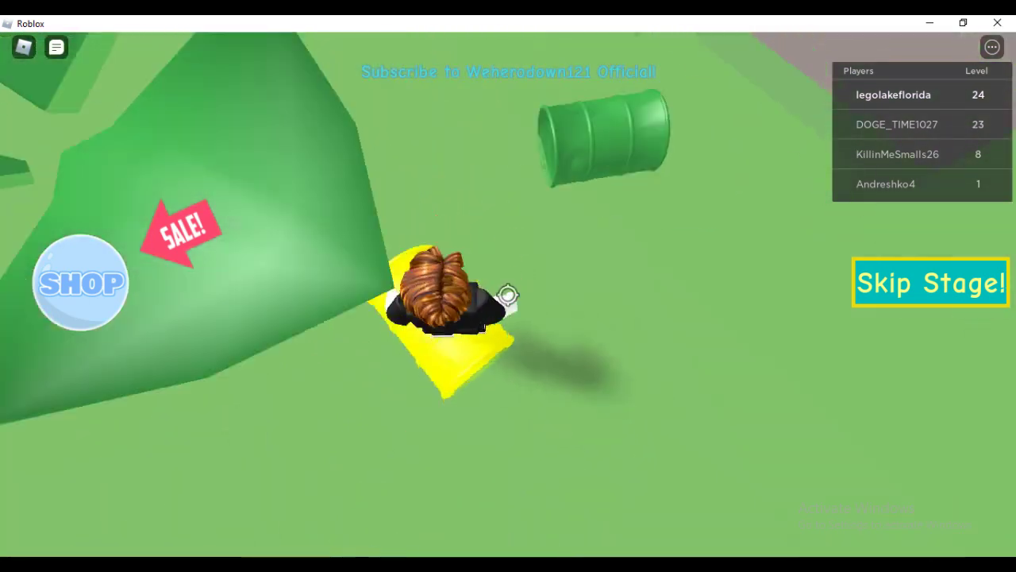
key("w")
key("w")
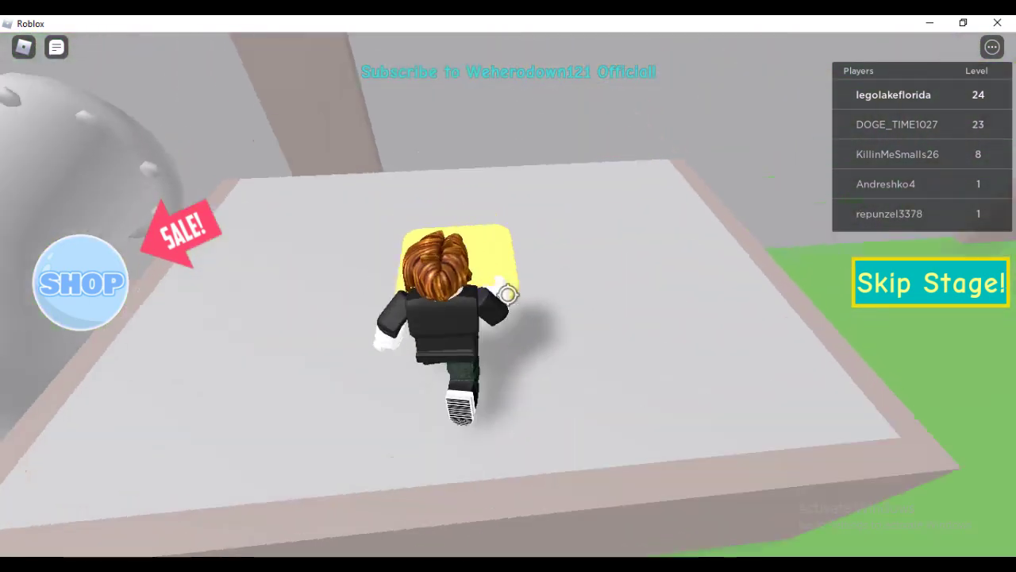
key("w")
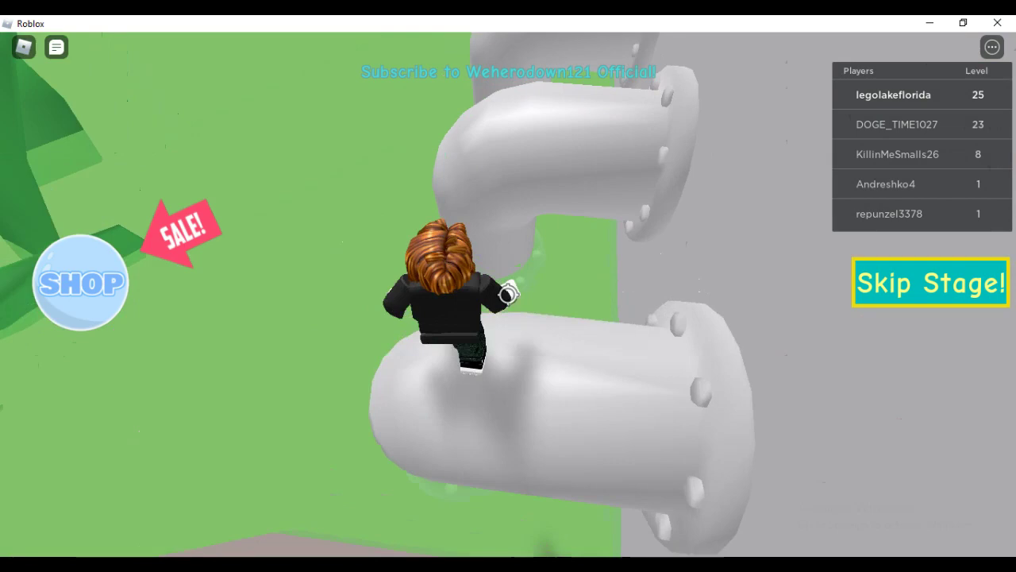
- Climb up between the wall pipes and hop onto the checkpoint
key("space")
key("space")
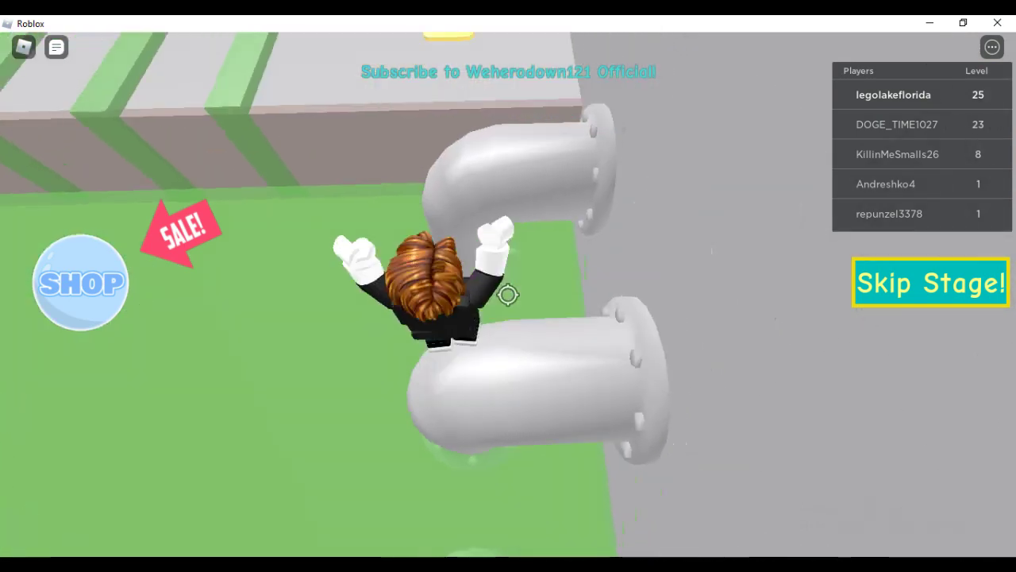
key("w")
key("space")
key("space")
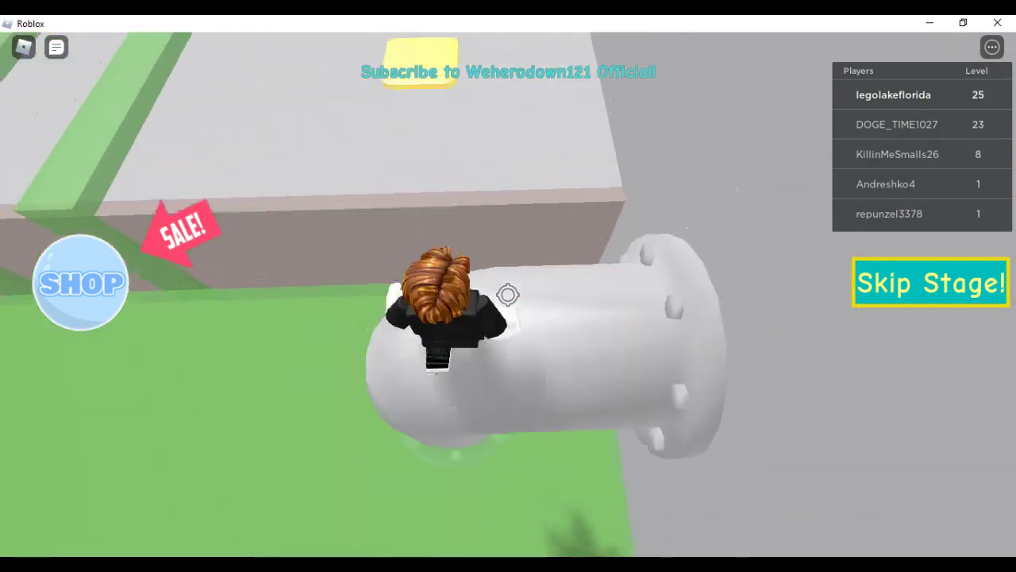
key("w")
key("w")
key("w")
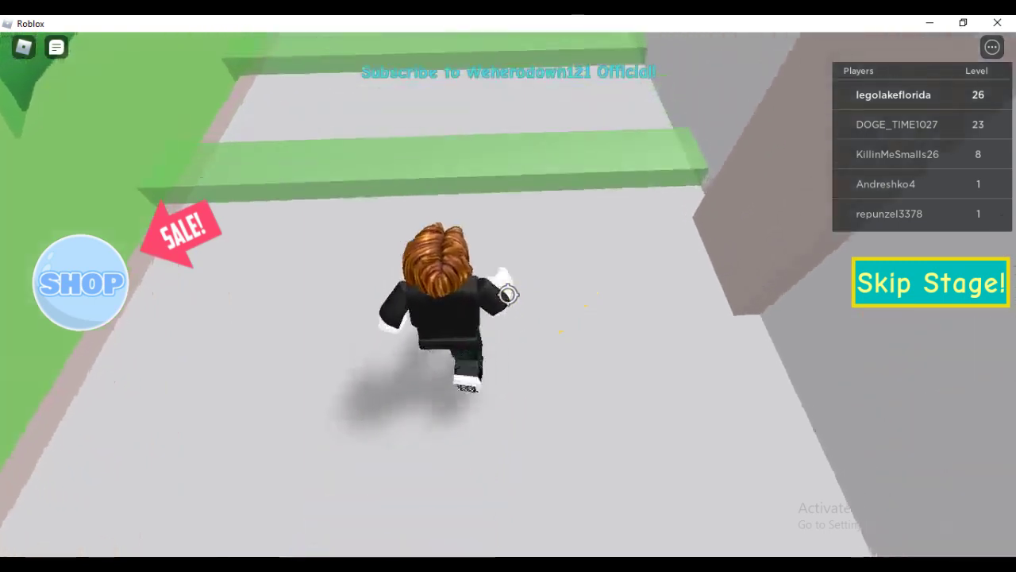
- Jump over the green bars toward the exit door
key("space")
key("w")
key("space")
key("space")
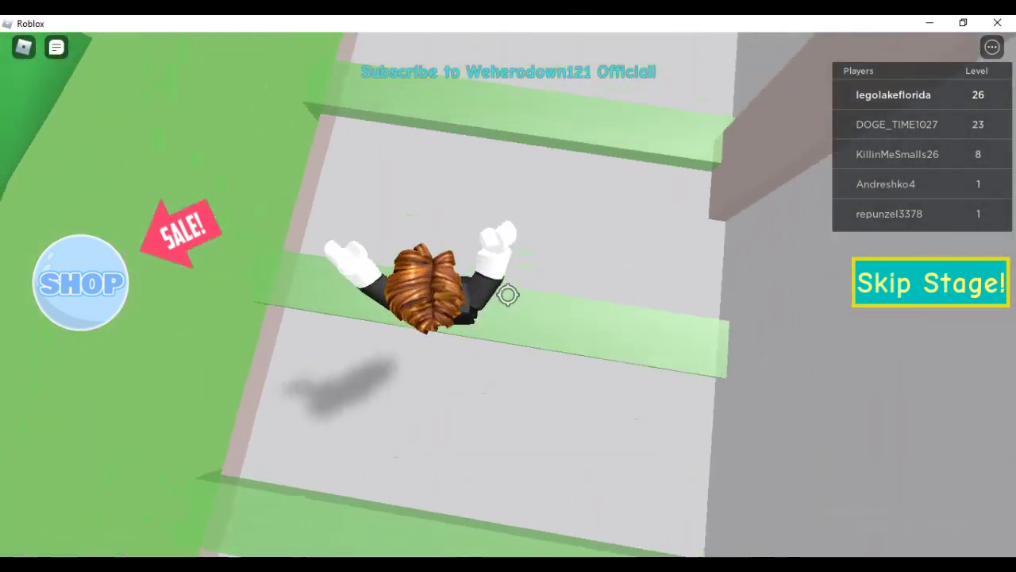
key("w")
key("space")
key("w")
key("w")
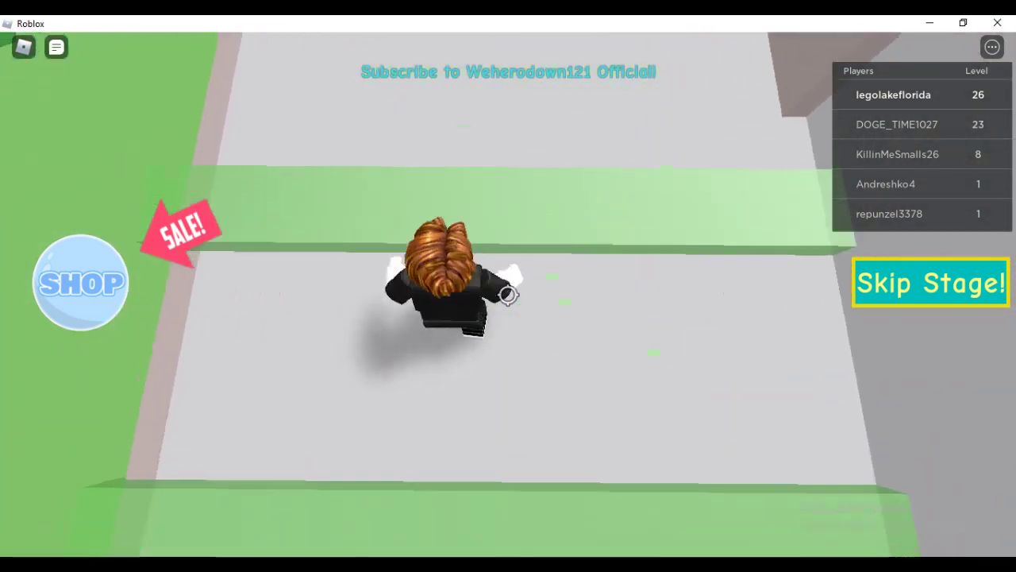
key("space")
key("w")
key("space")
key("w")
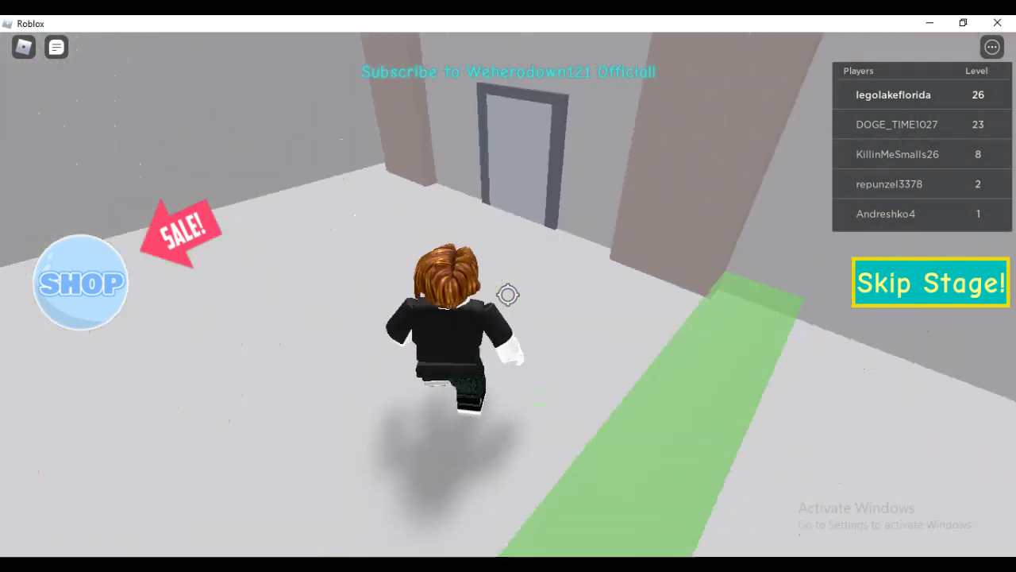
key("w")
key("w")
key("w")
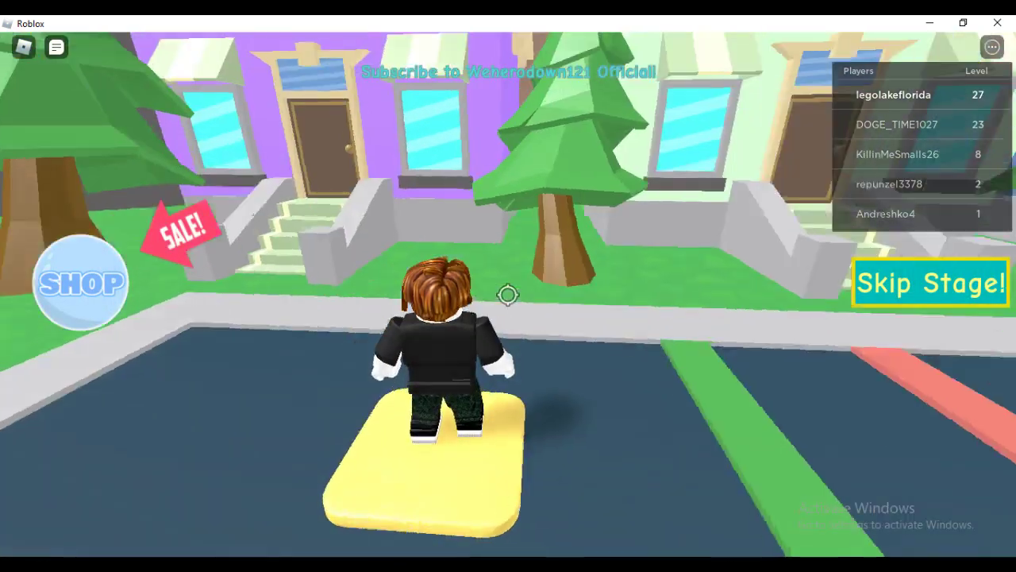
- Face the rainbow path and start running along it before breaking apart
left_click_drag(507, 295, 507, 295)
key("w")
key("w")
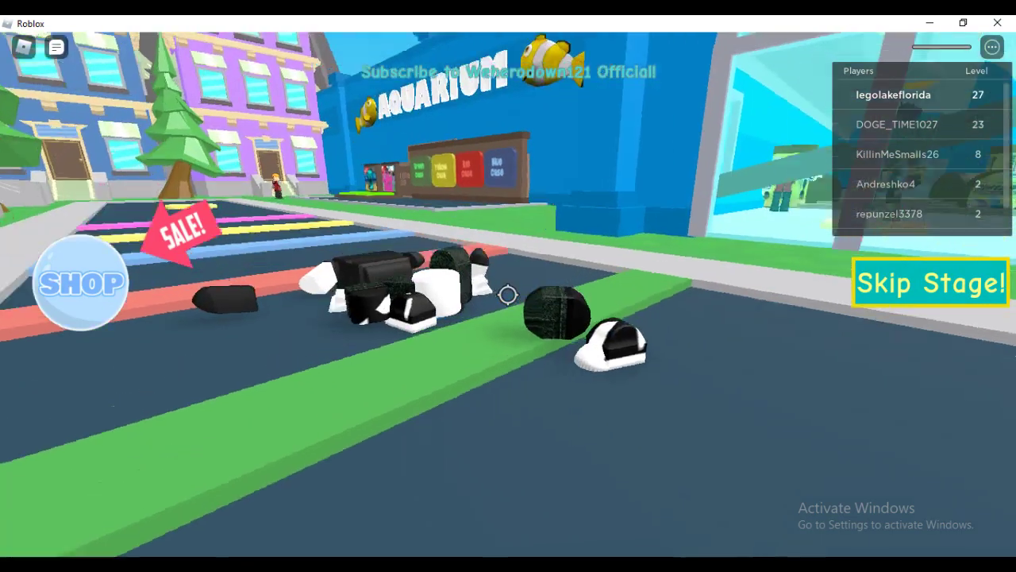
left_click_drag(508, 296, 508, 296)
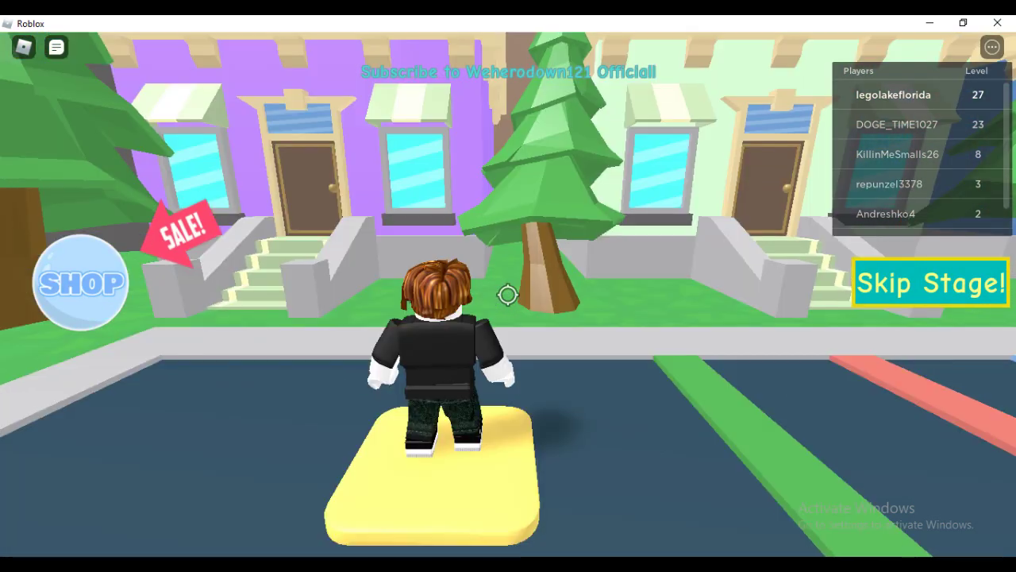
- After respawning, run and jump along the rainbow stripes onto the final yellow pad
left_click_drag(508, 295, 507, 295)
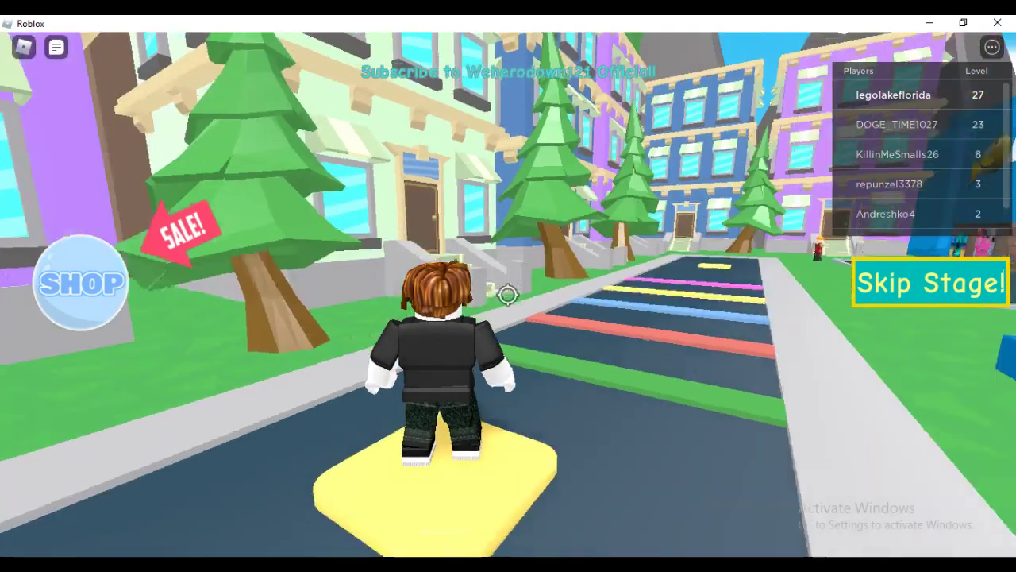
key("w")
key("space")
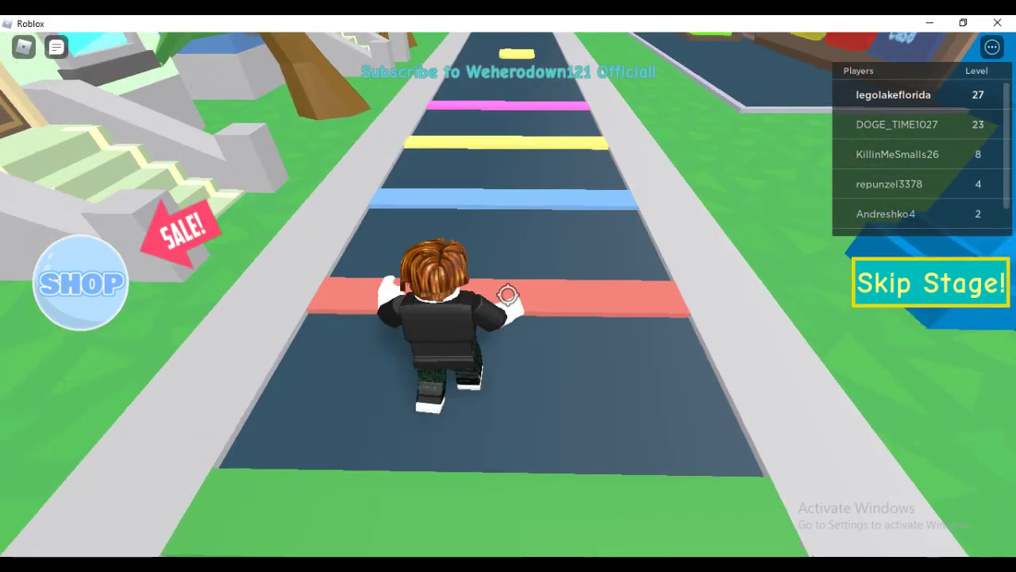
key("space")
key("w")
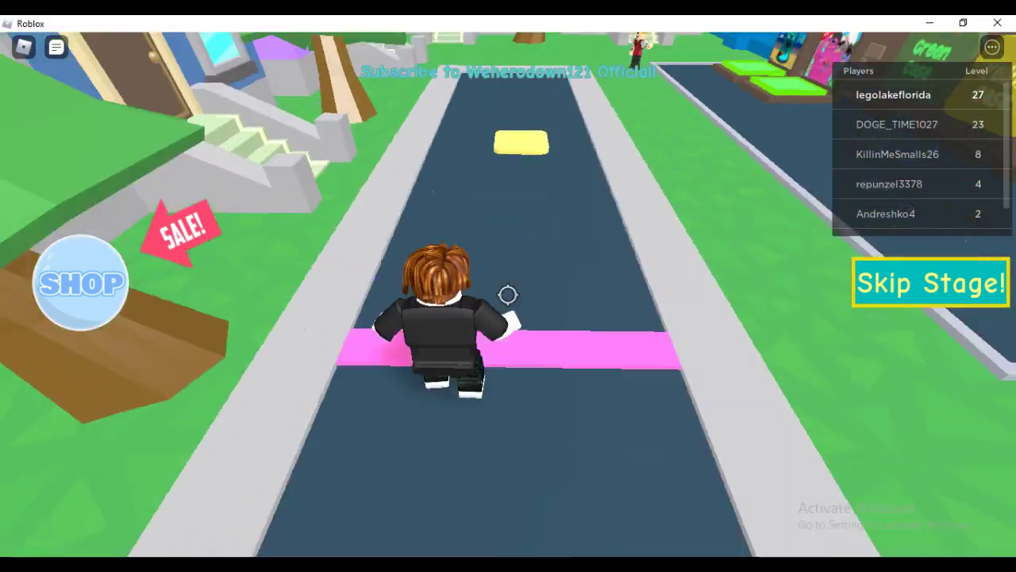
key("w")
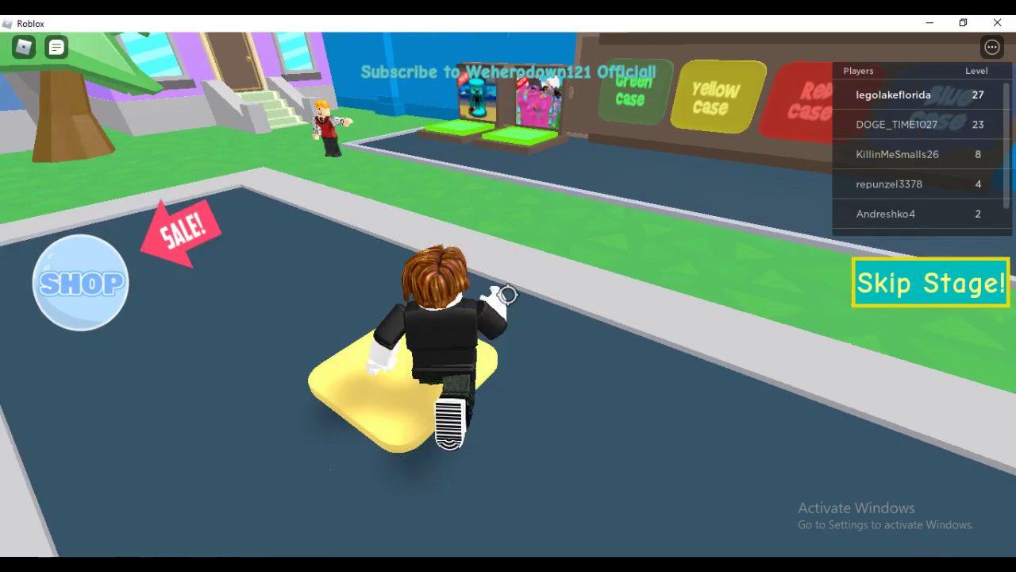
- Approach the briefcase wall and dismiss the finish message
key("w")
key("w")
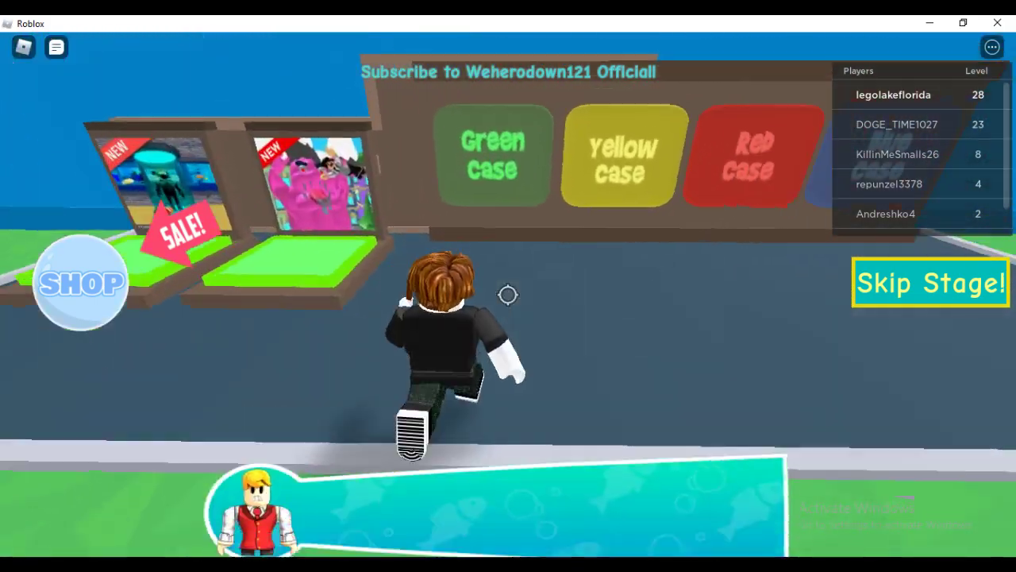
key("w")
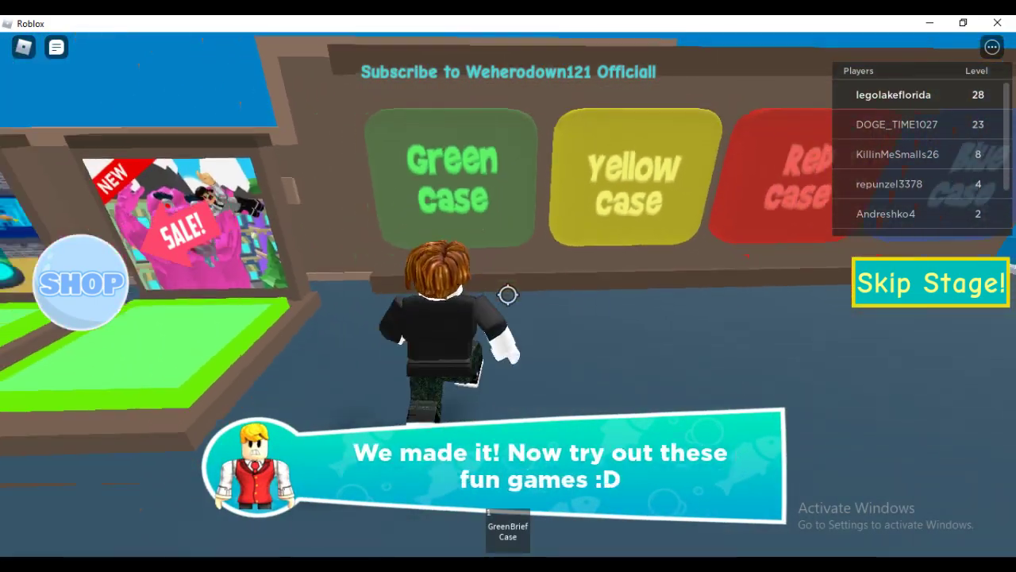
left_click_drag(508, 296, 509, 295)
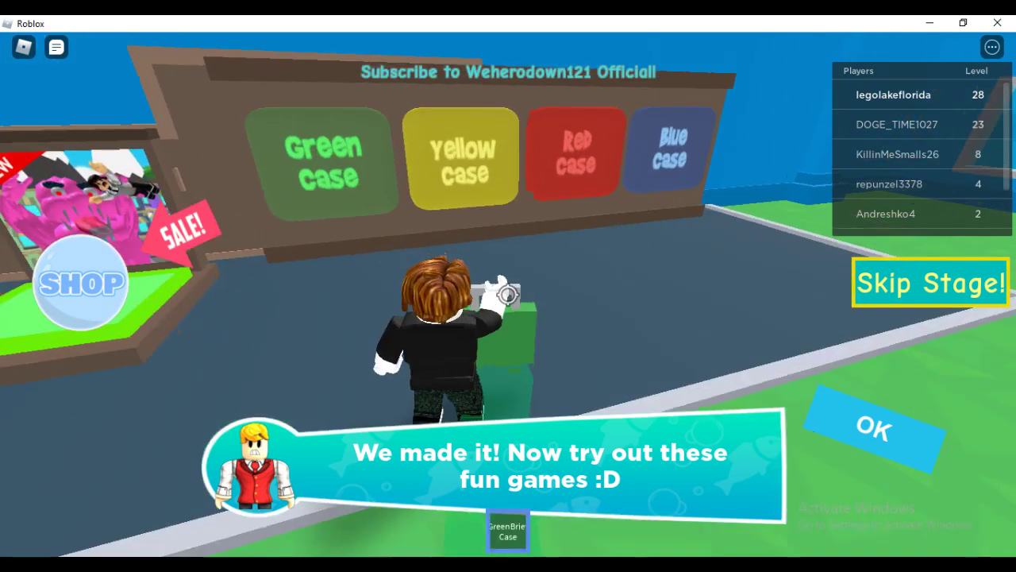
key("w")
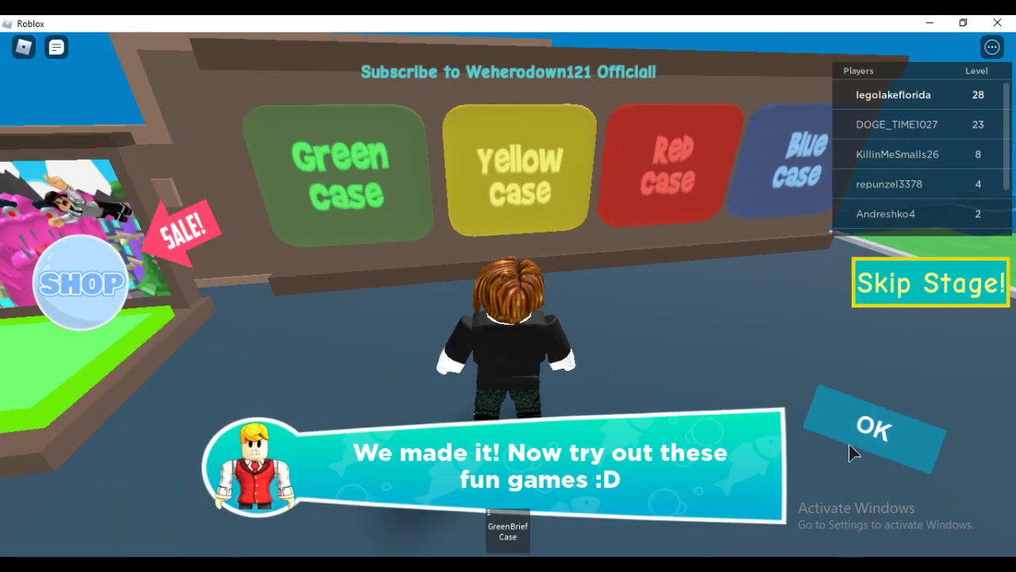
left_click(849, 444)
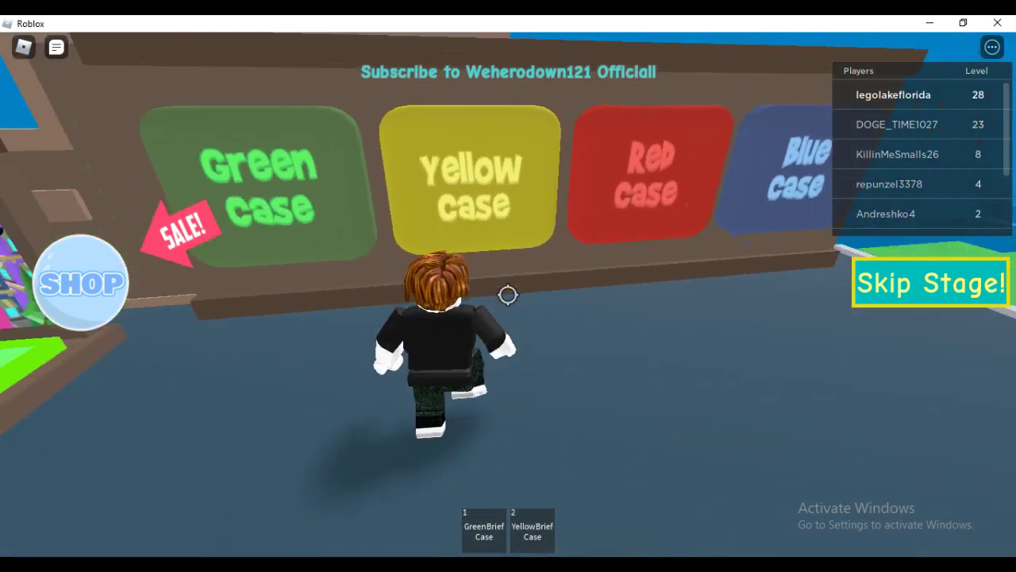
- Collect briefcases from the coloured case wall, equipping red (3) and blue (4)
mouse_move(508, 295)
left_mouse_down()
mouse_move(520, 304)
mouse_move(490, 308)
mouse_move(508, 302)
left_mouse_up()
key("w")
key("w")
key("w")
key("3")
key("w")
key("w")
key("4")
key("w")
key("w")
scroll(490, 308, "down", 5)
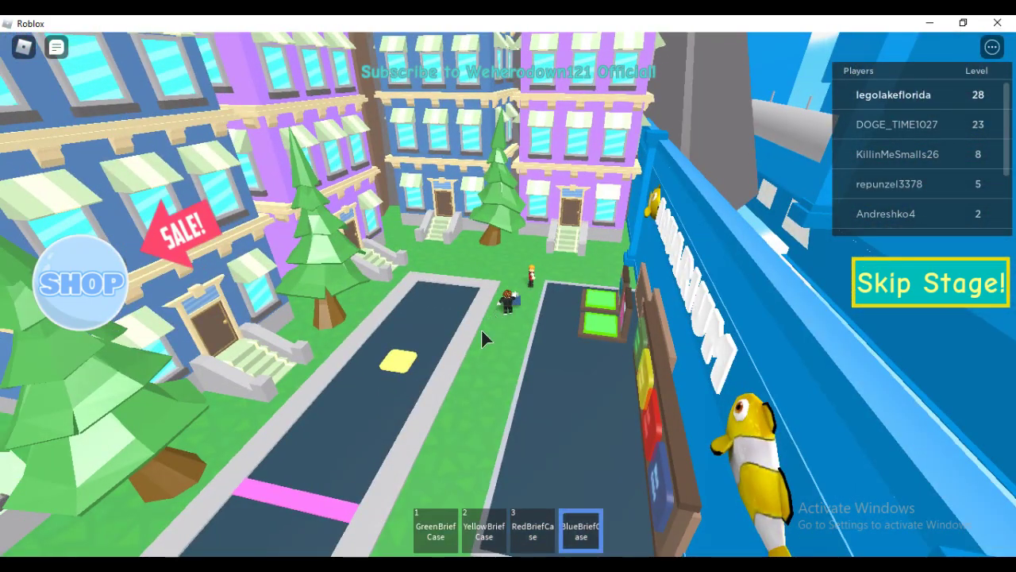
- Put away the blue briefcase, swing the camera round the avatar, and switch to the screen recorder
key("4")
scroll(492, 317, "up", 5)
mouse_move(493, 318)
left_mouse_down()
mouse_move(591, 304)
mouse_move(594, 318)
left_mouse_up()
scroll(591, 304, "up", 5)
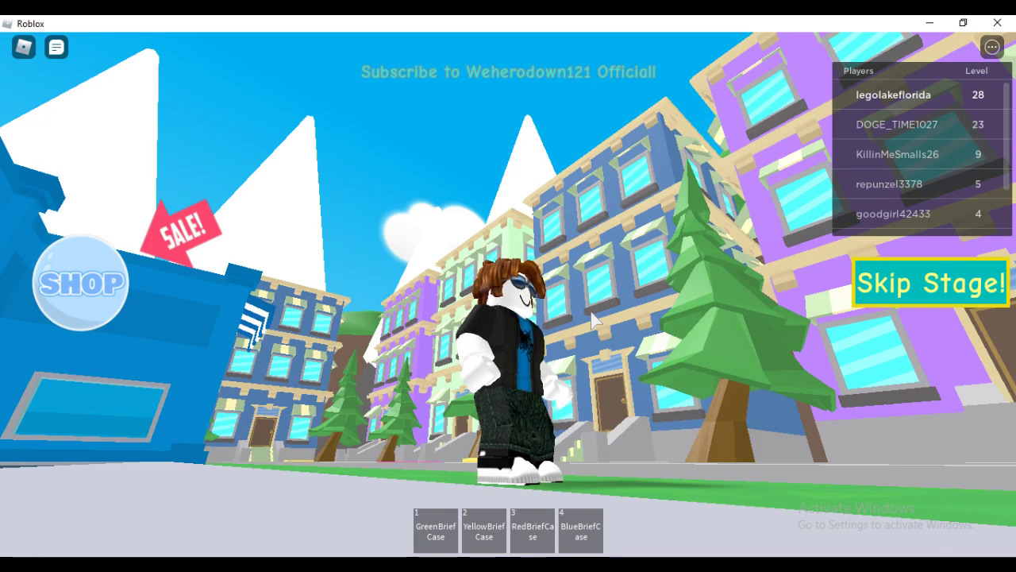
right_click(610, 373)
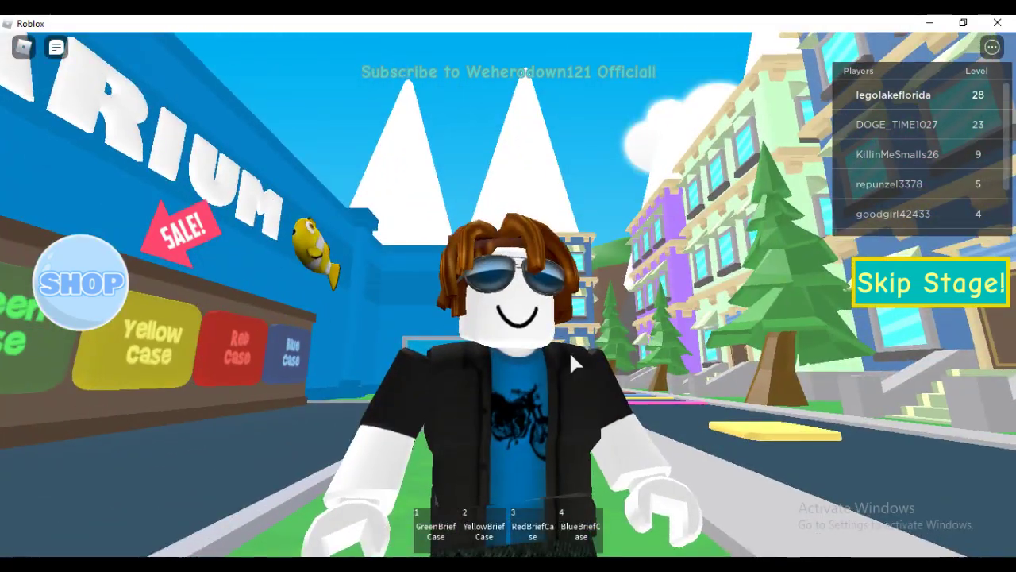
key("alt+Tab")
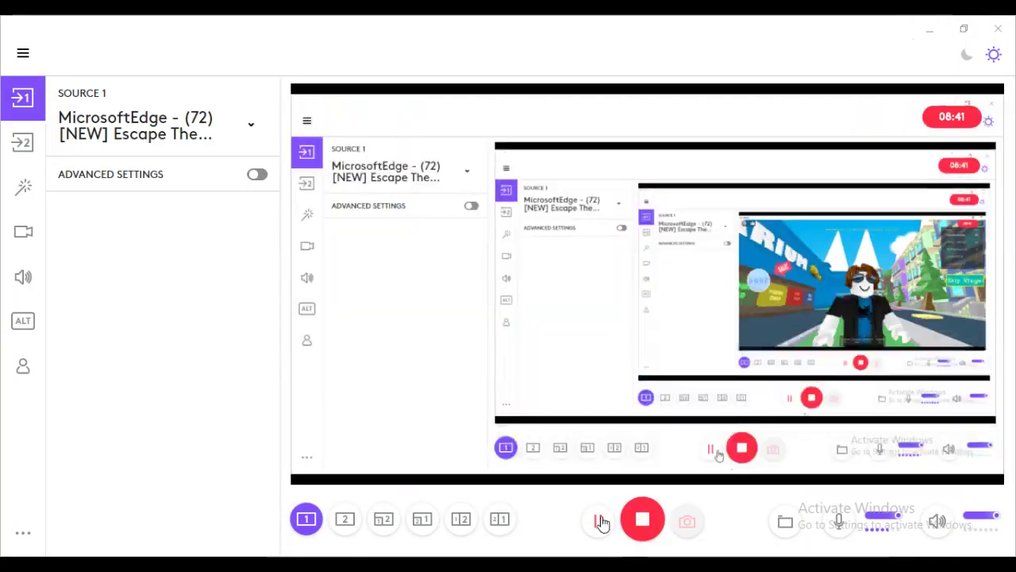